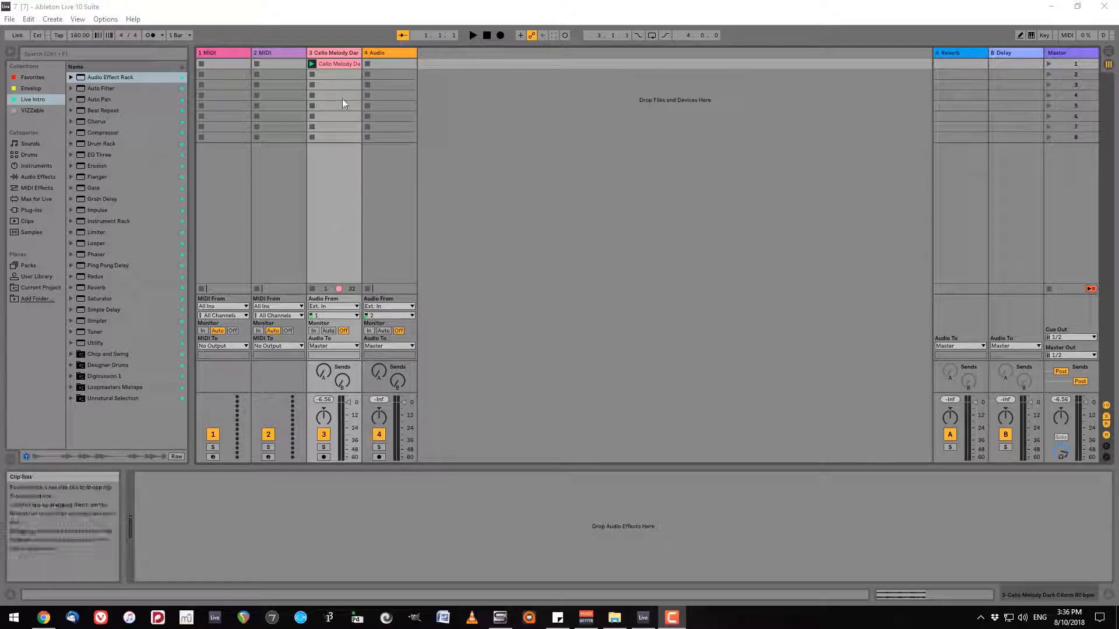
Play the Cello Melody clip without effects, then stop playback
left_click(313, 65)
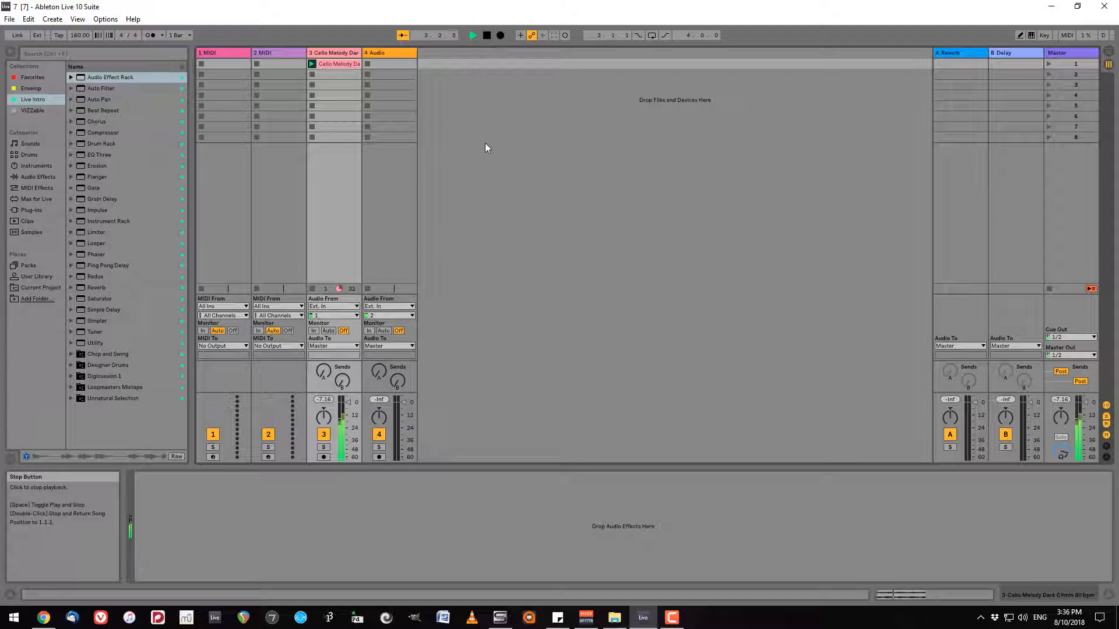
key("space")
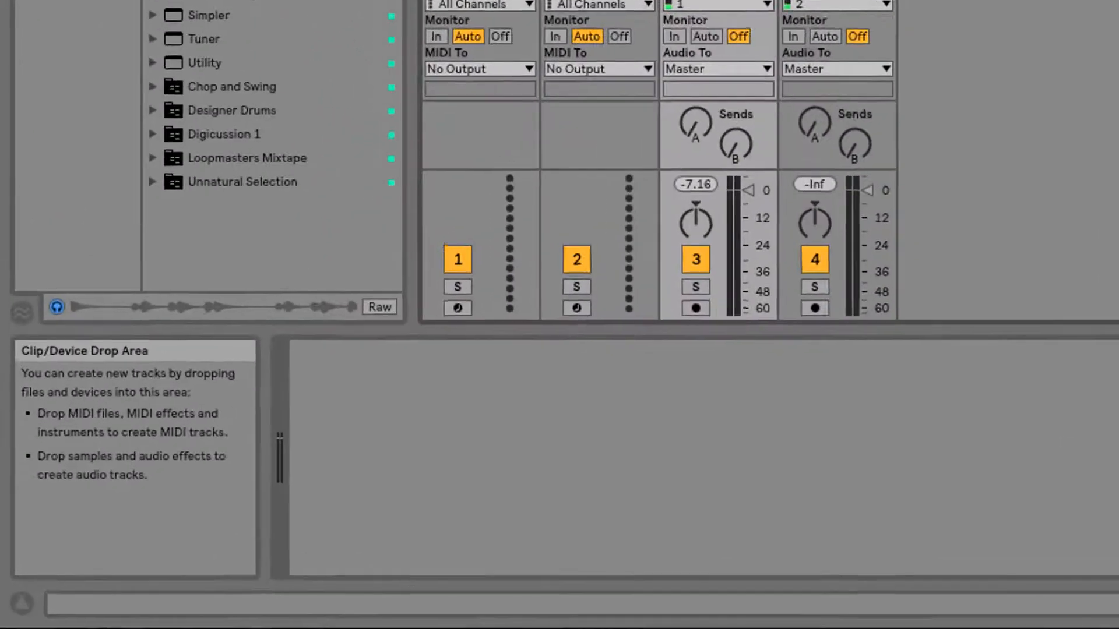
Open the Live reference manual at the Live Audio Effect Reference chapter, then close it
mouse_move(112, 463)
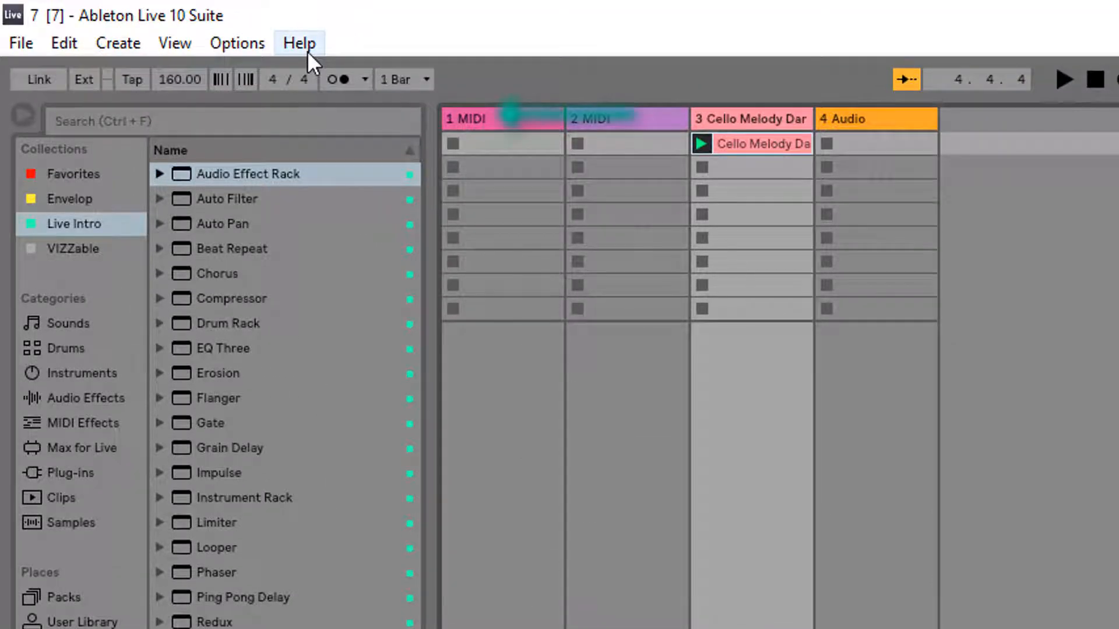
left_click(306, 47)
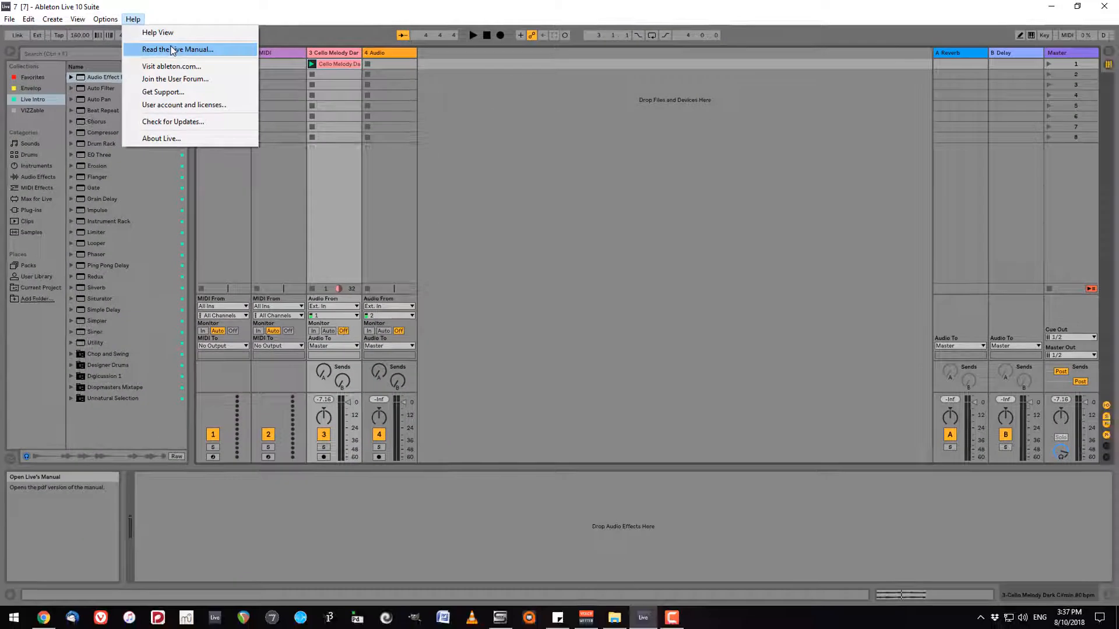
left_click(384, 110)
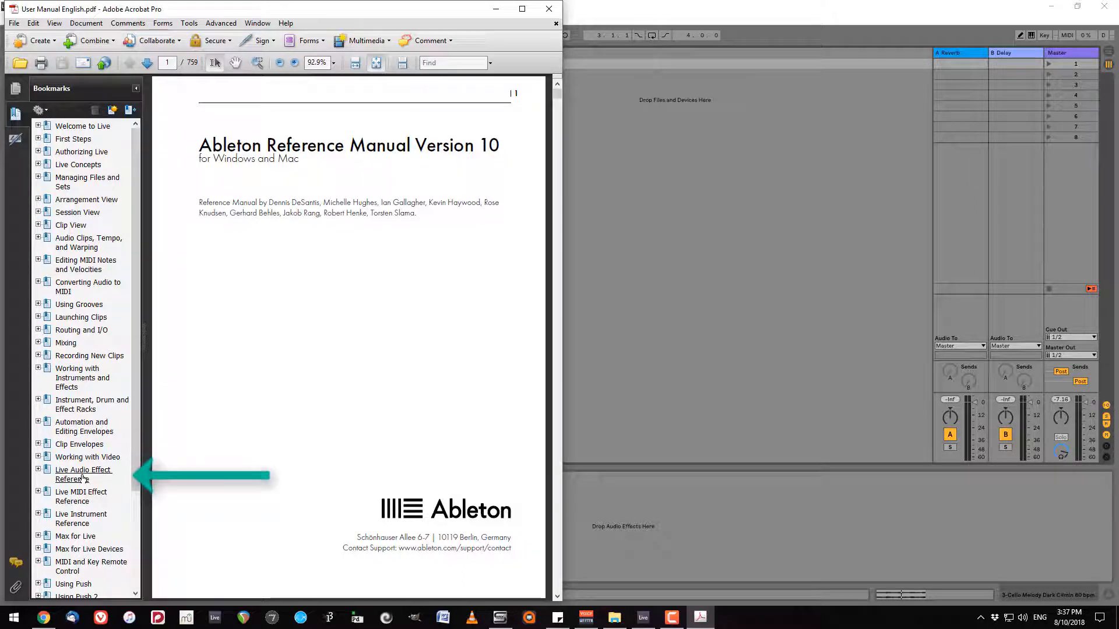
left_click(83, 479)
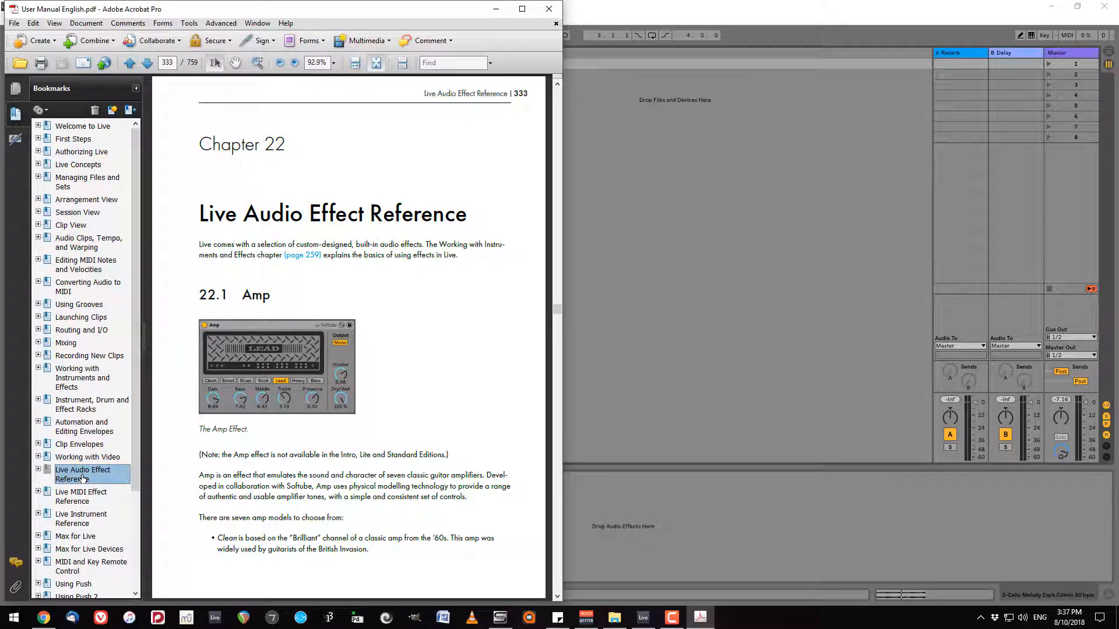
left_click(549, 9)
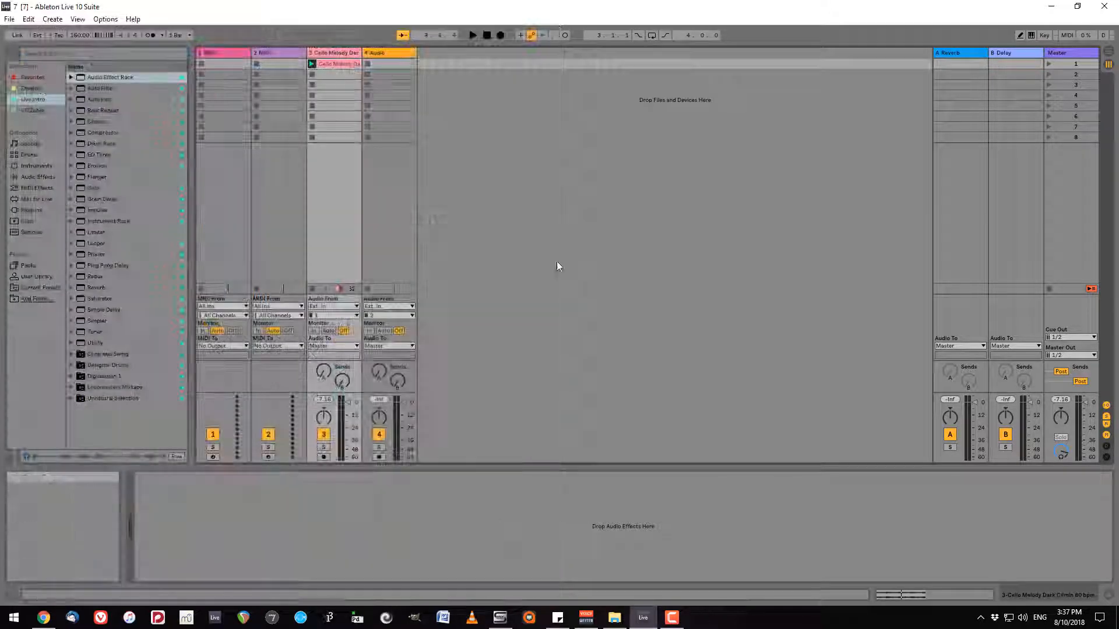
Load Auto Filter onto the Cello Melody track and view its available circuit types
left_click(92, 88)
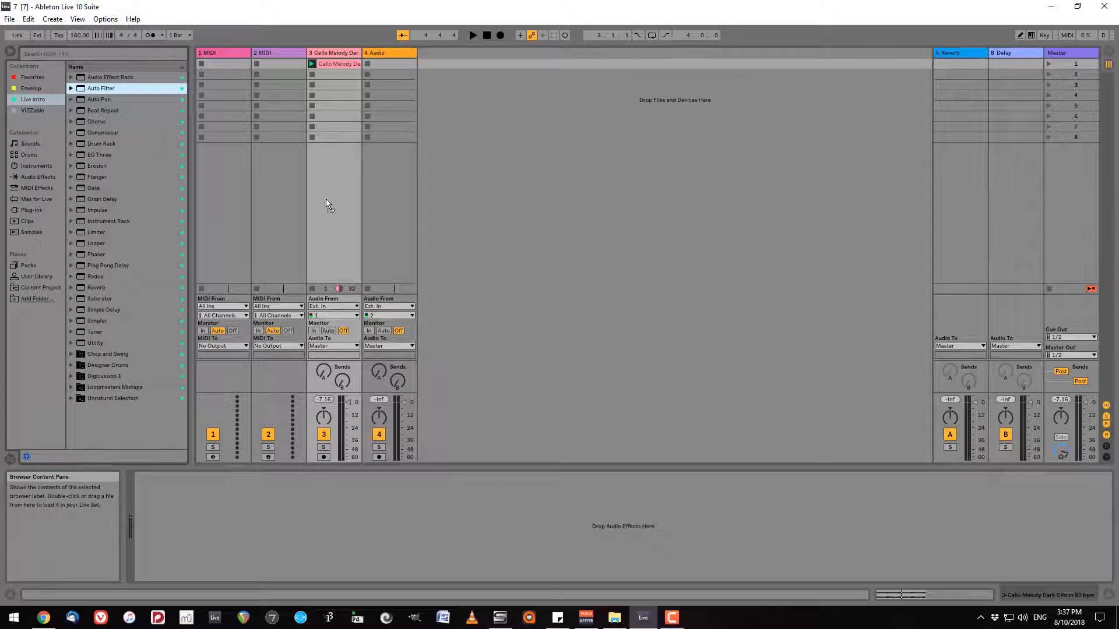
key("Return")
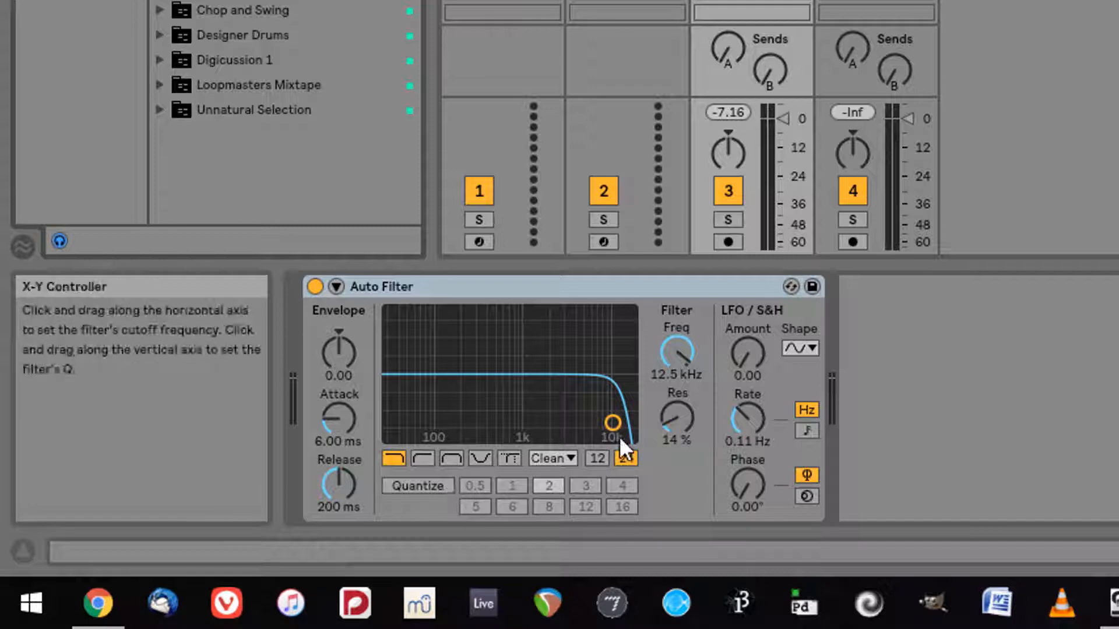
left_click(547, 458)
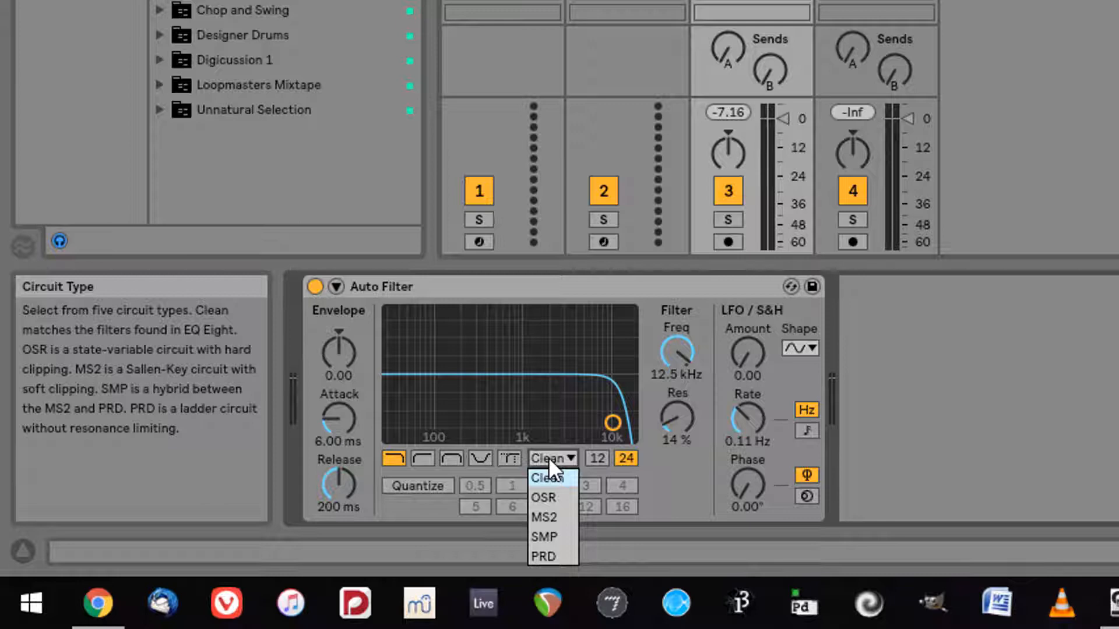
left_click(415, 492)
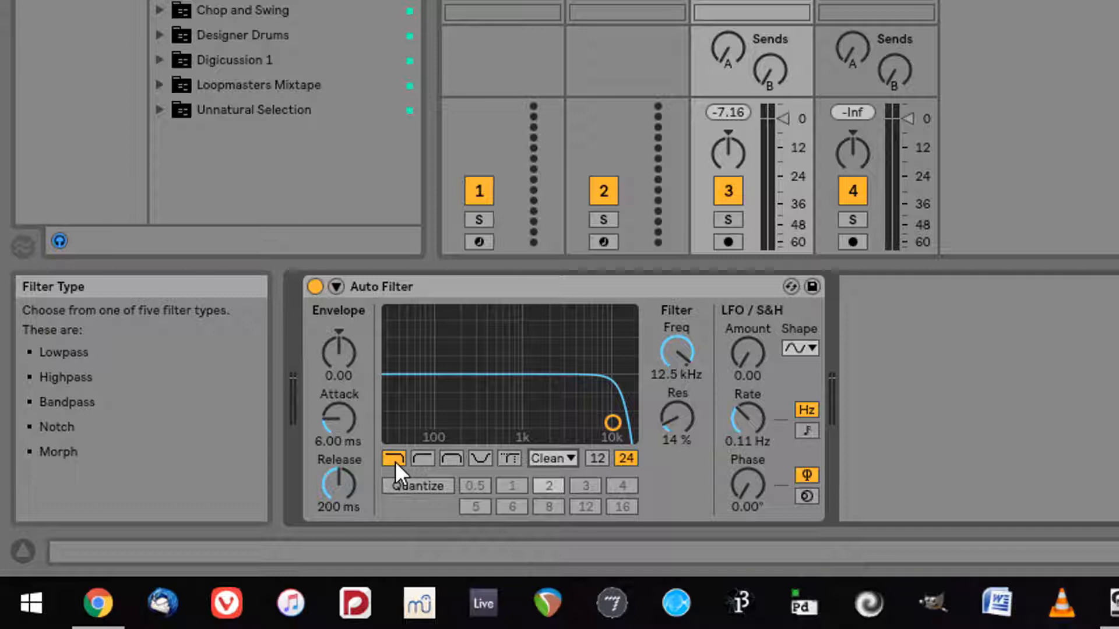
Try the Highpass, Bandpass and Notch filter types in Auto Filter and finish on Morph
left_click(417, 463)
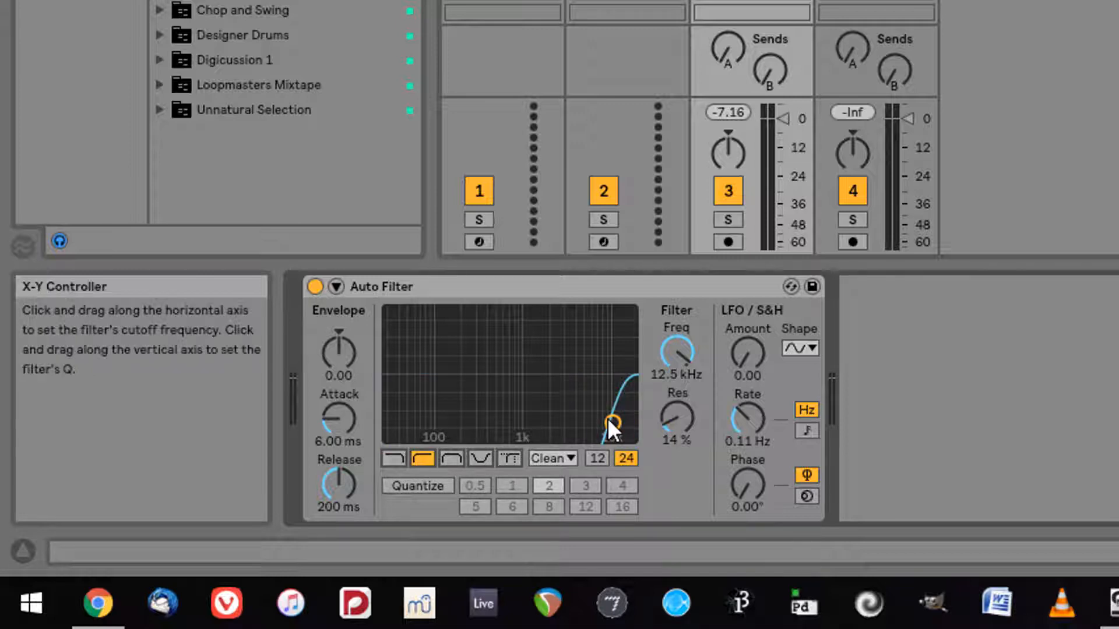
left_click(677, 340)
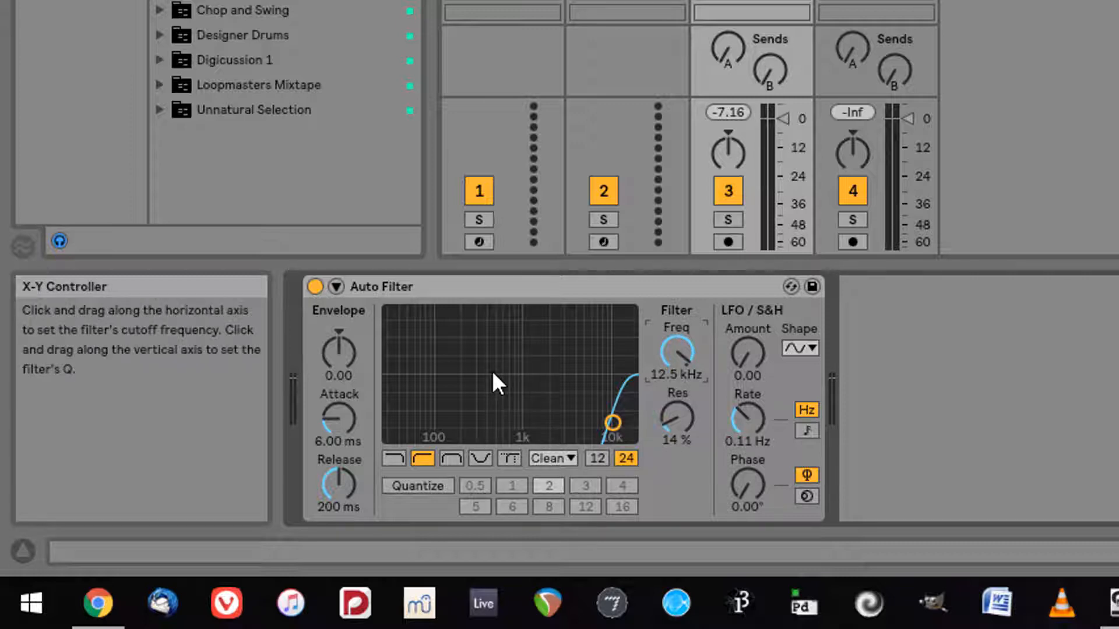
left_click(451, 461)
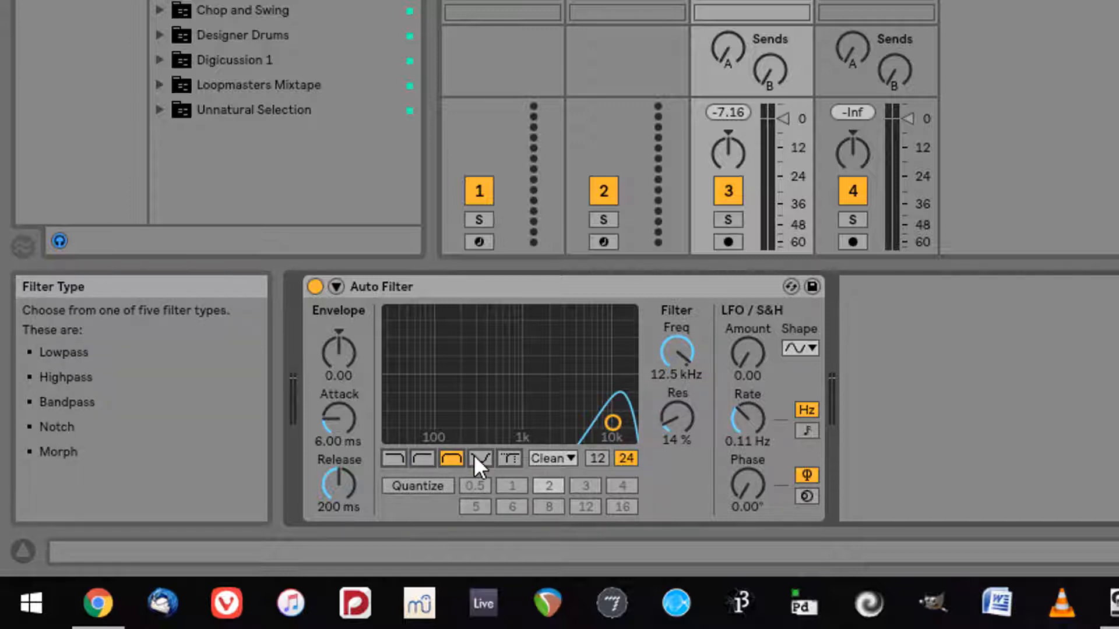
left_click(475, 458)
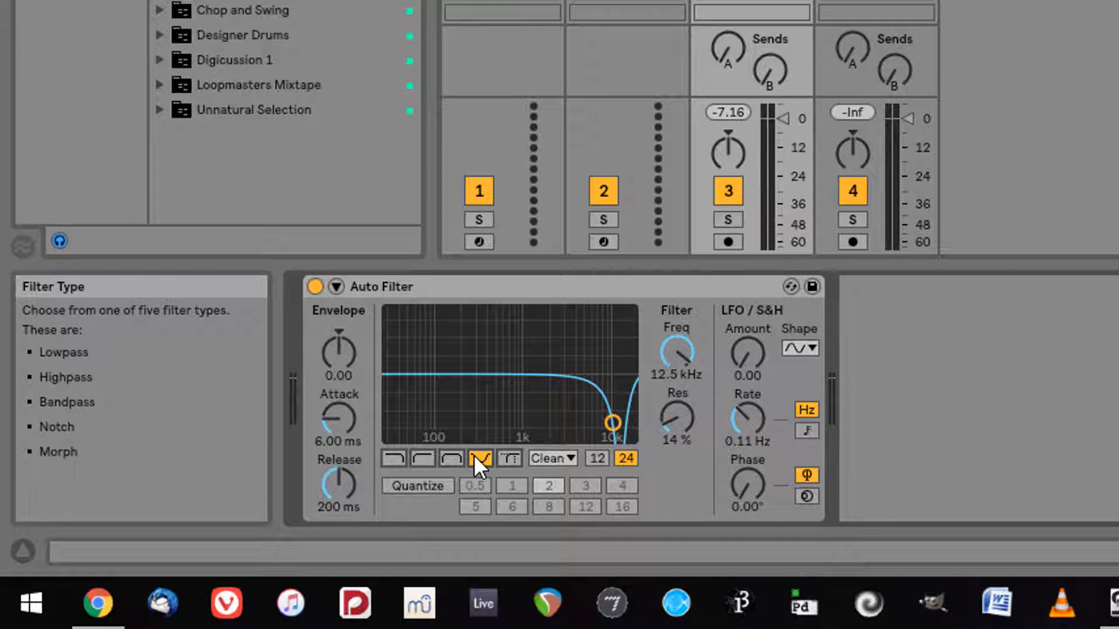
left_click(512, 459)
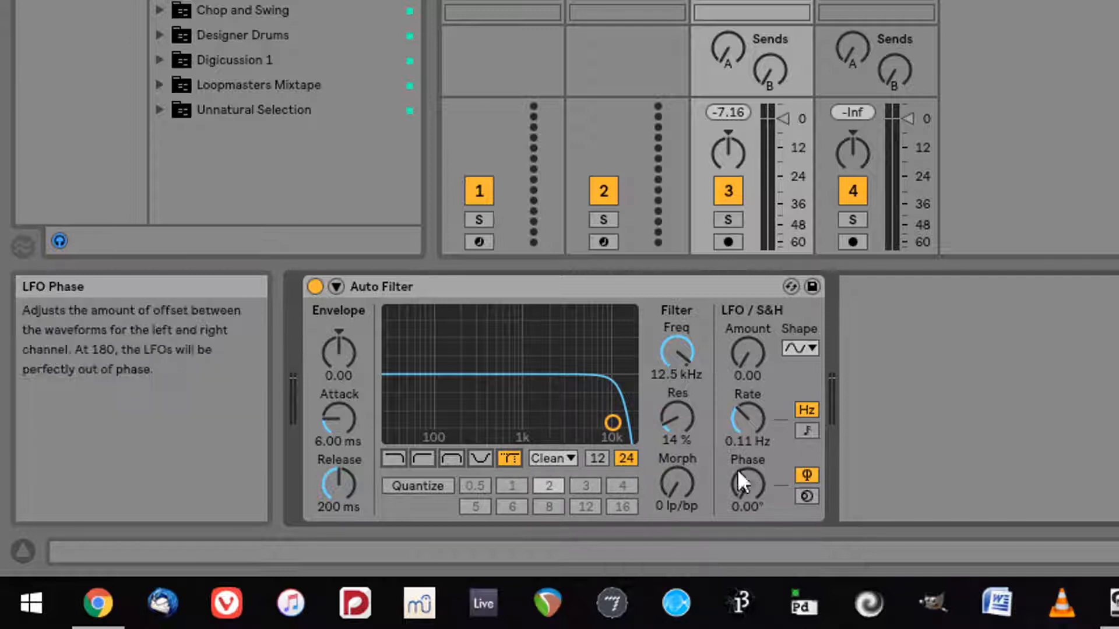
Set Auto Filter's LFO amount to 2.86 and its rate to 0.19 Hz
mouse_move(679, 485)
left_mouse_down()
mouse_move(679, 437)
mouse_move(679, 489)
left_mouse_up()
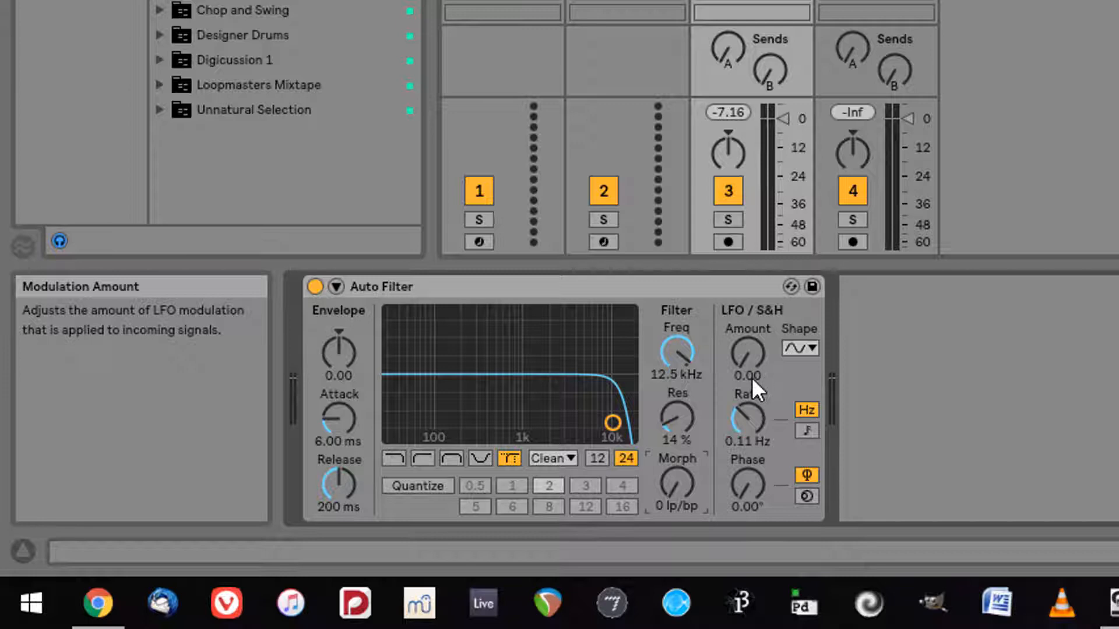
left_click(807, 351)
left_click(810, 365)
left_click_drag(751, 362, 751, 353)
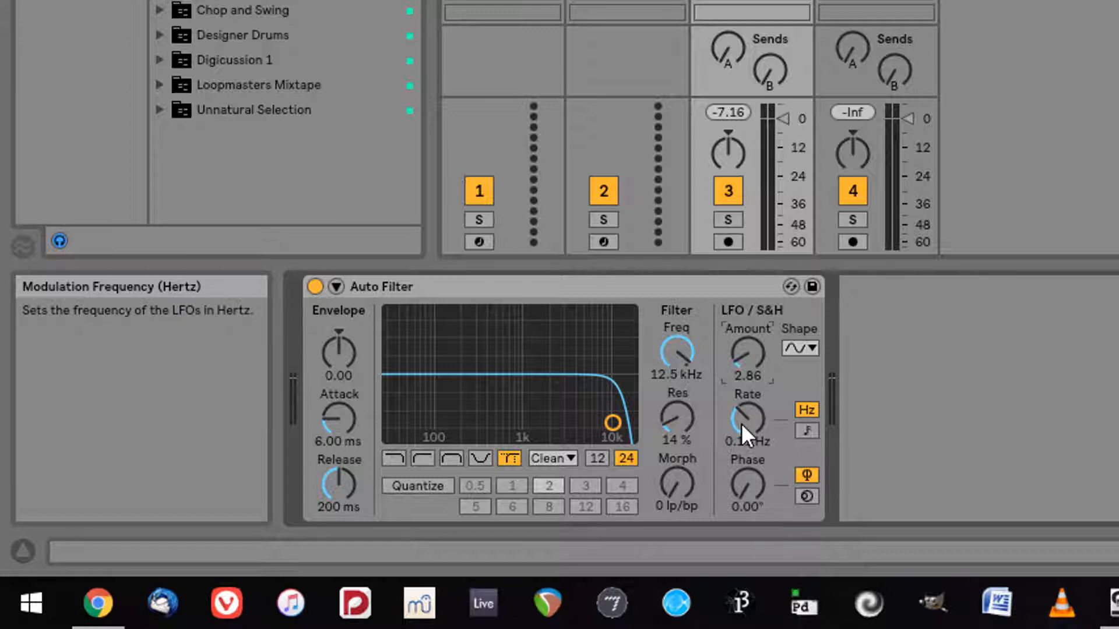
left_click_drag(741, 423, 741, 416)
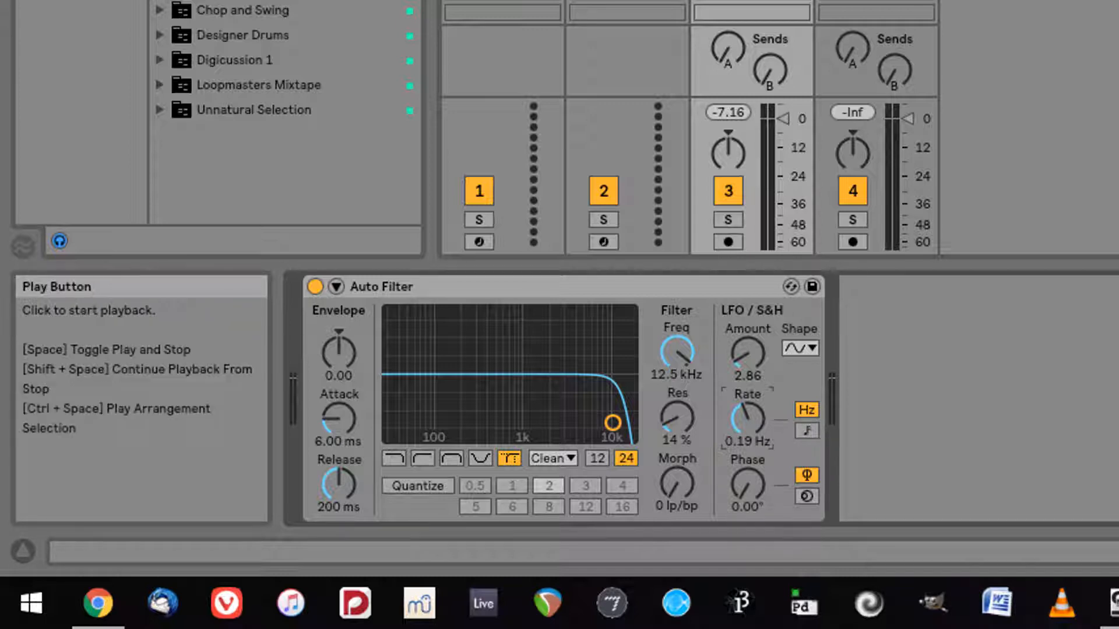
Start playback and set Auto Filter's LFO amount to 16.9, frequency to 382 Hz and morph to 73 lp/bp
key("space")
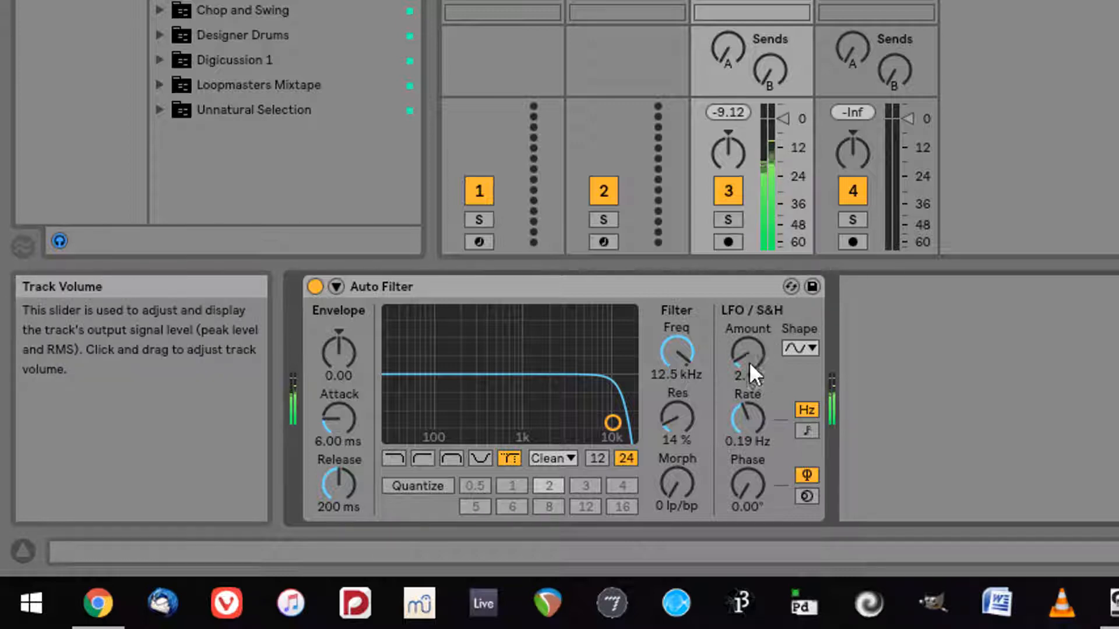
left_click_drag(748, 357, 748, 318)
left_click_drag(668, 361, 676, 449)
left_click_drag(677, 483, 677, 508)
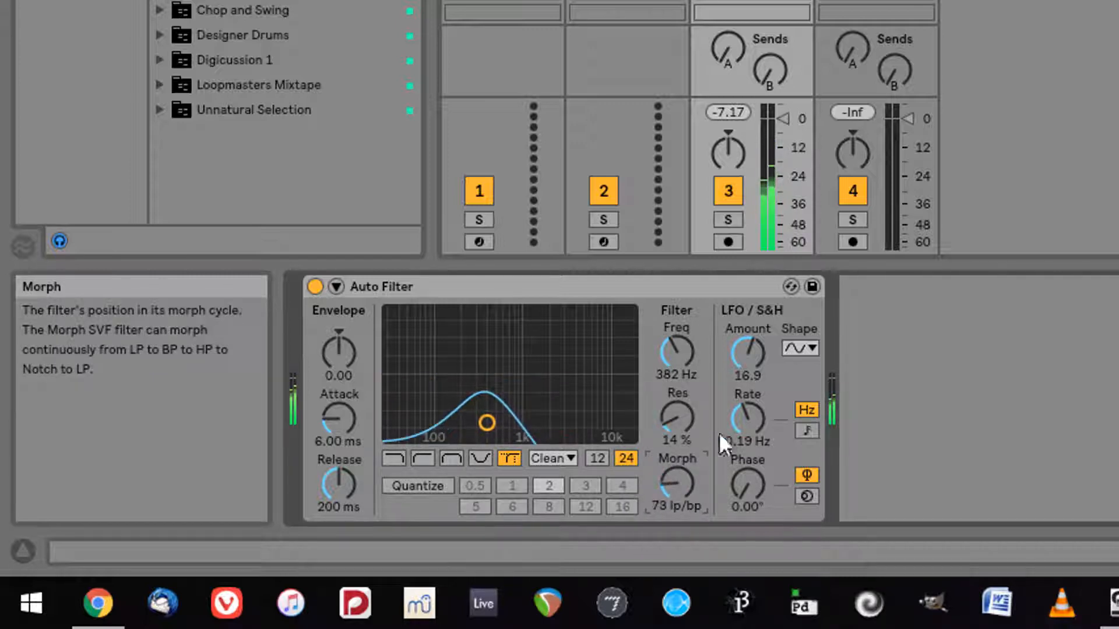
Set Auto Filter's LFO amount to 30.0, LFO rate to 2.28 Hz, morph to 0 lp/bp and frequency to 1.86 kHz
left_click_drag(747, 370, 747, 309)
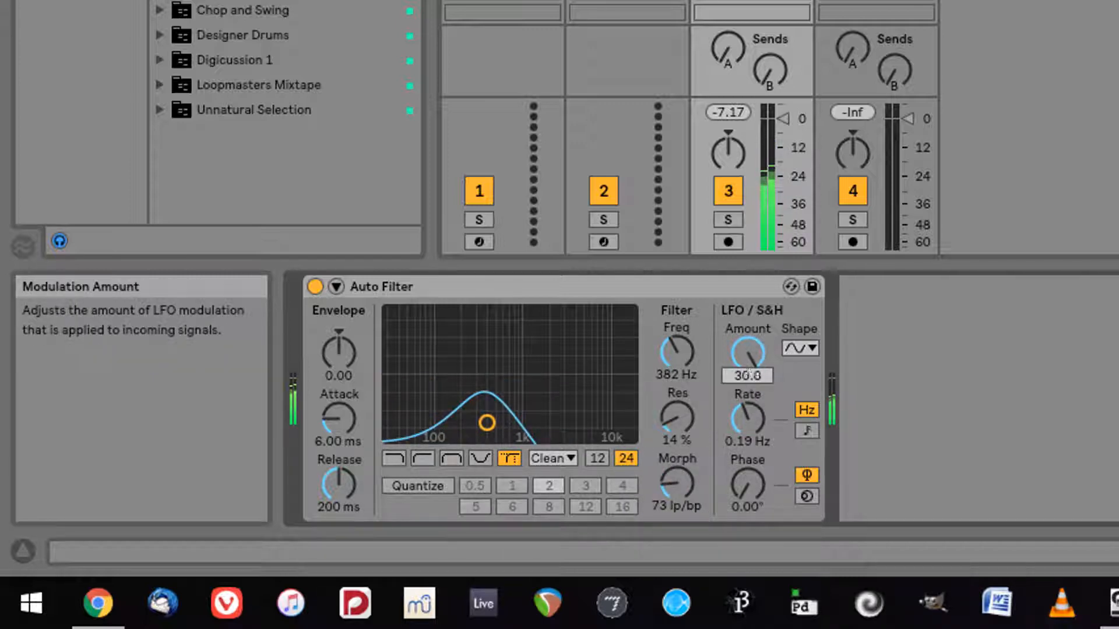
left_click_drag(684, 491, 684, 559)
left_click_drag(746, 432, 746, 402)
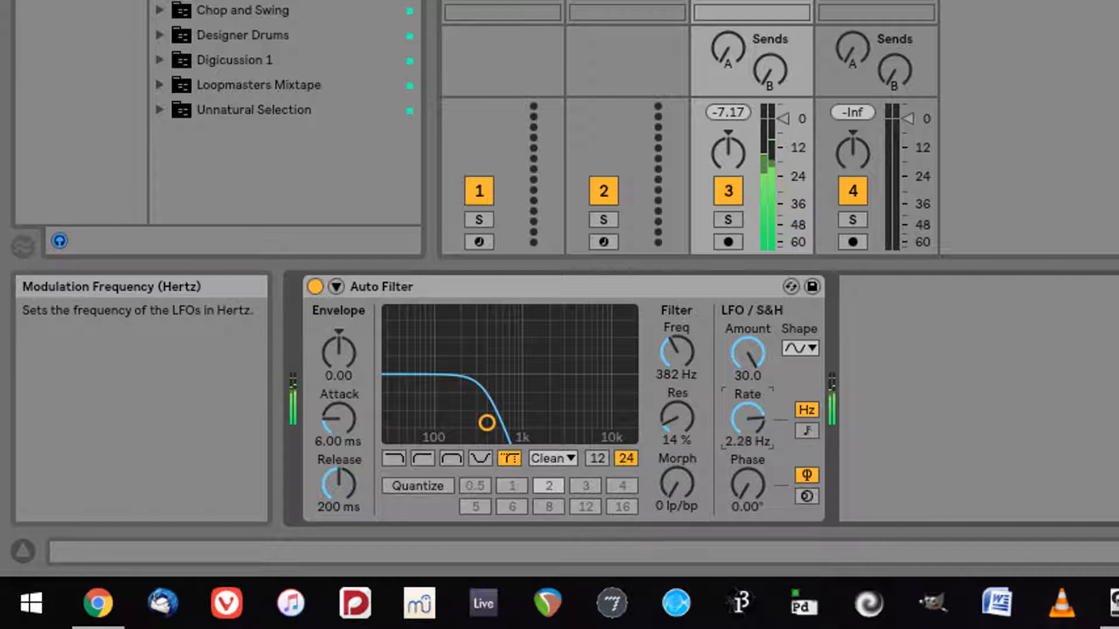
mouse_move(674, 491)
left_mouse_down()
mouse_move(674, 448)
mouse_move(673, 492)
left_mouse_up()
mouse_move(684, 349)
left_mouse_down()
mouse_move(684, 327)
mouse_move(682, 341)
left_mouse_up()
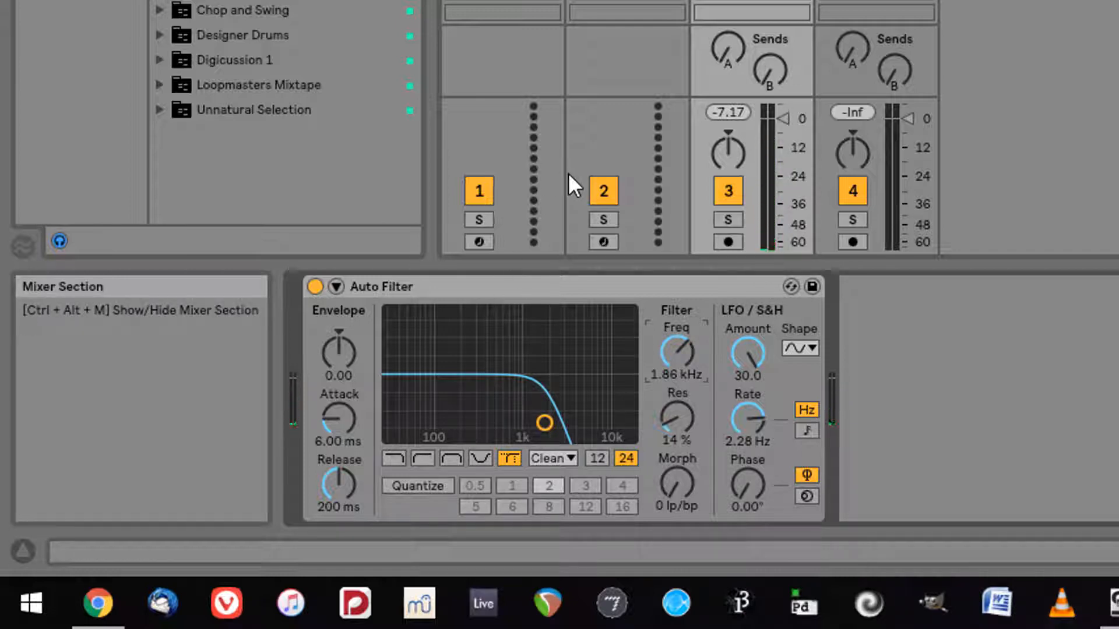
Replace Auto Filter on the cello track with Auto Pan and set its amount to 99.2 %
key("Delete")
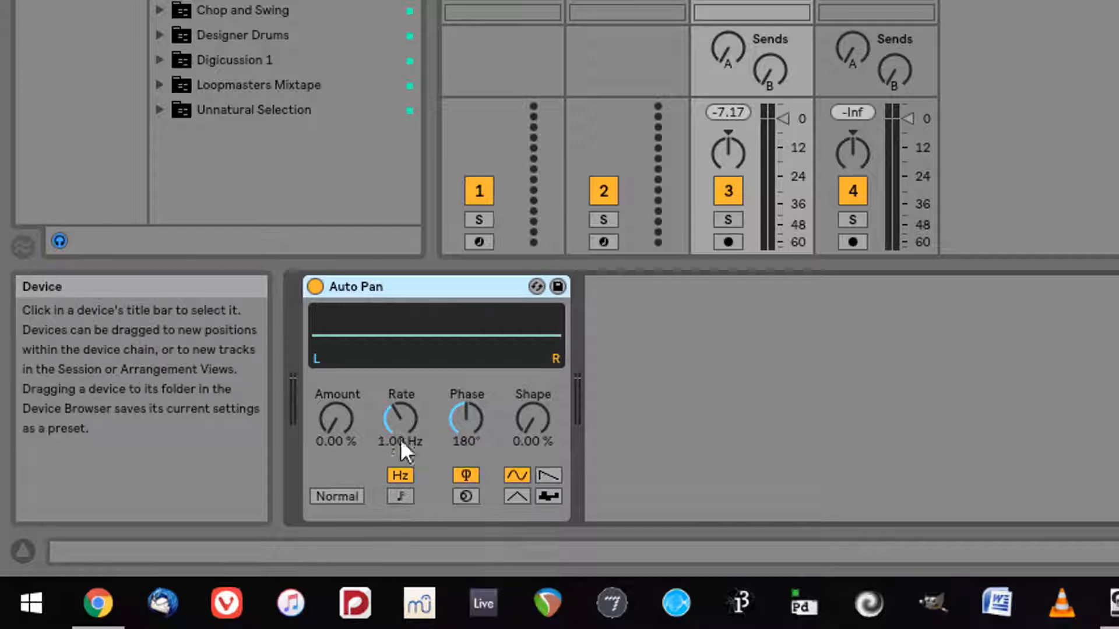
left_click_drag(332, 422, 332, 315)
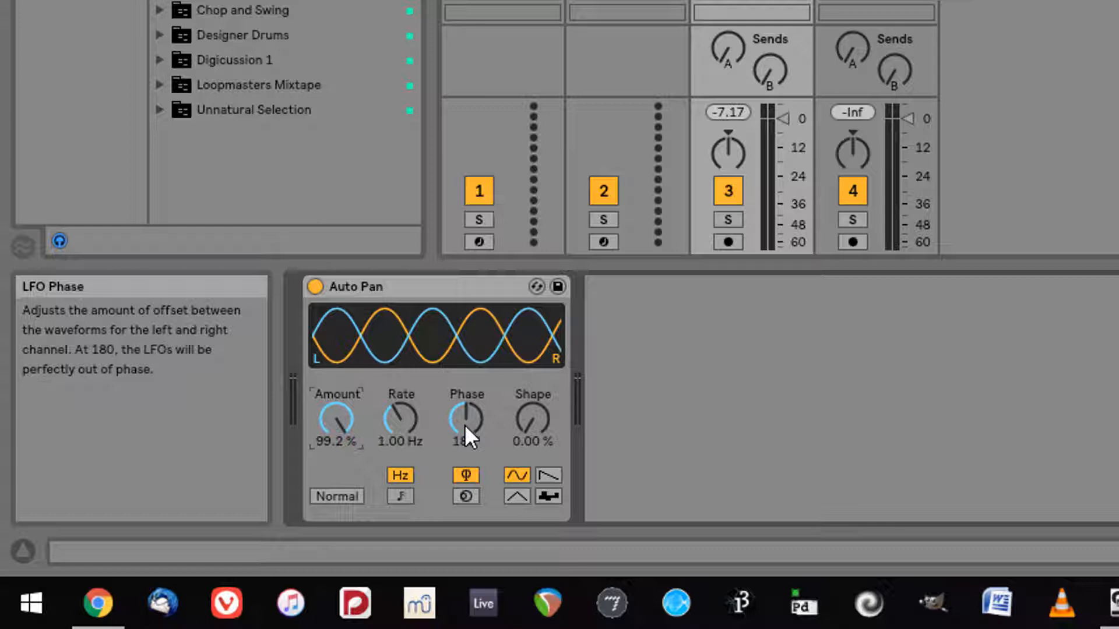
Switch Auto Pan's LFO to the downward sawtooth waveform, keeping the shape at 0.00 %
left_click(531, 437)
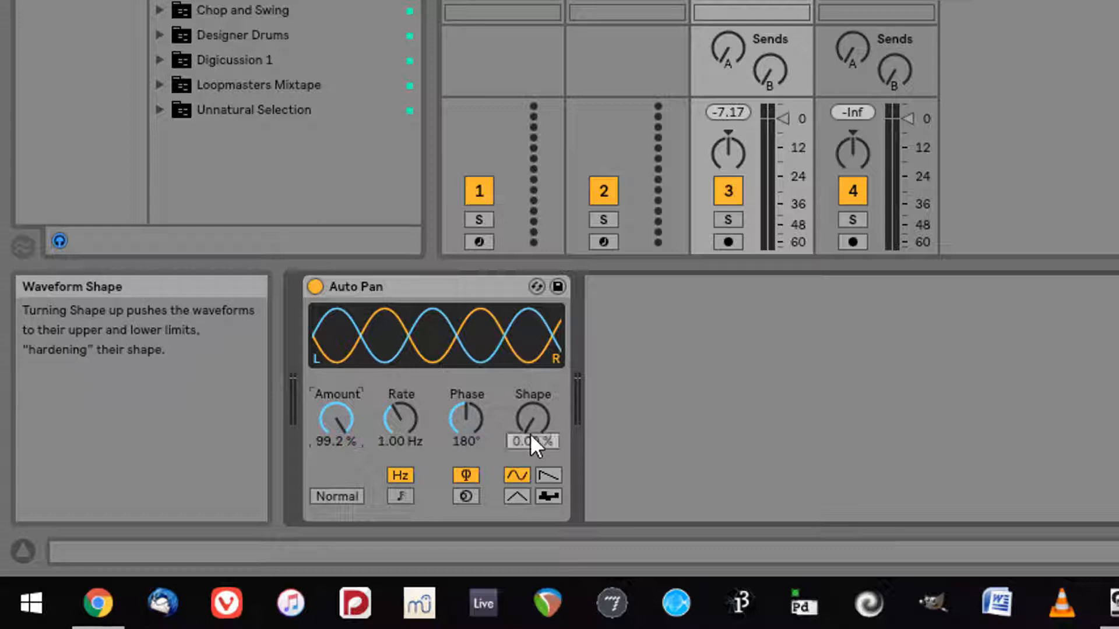
mouse_move(531, 442)
left_mouse_down()
mouse_move(531, 394)
mouse_move(531, 442)
left_mouse_up()
left_click(553, 475)
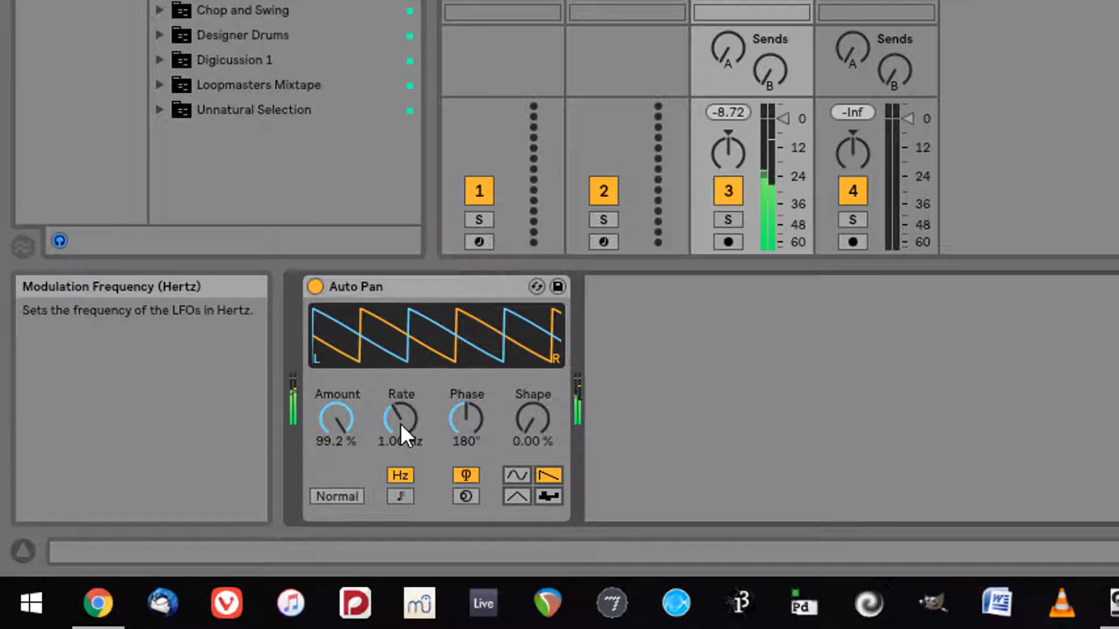
During playback, try Auto Pan's phase at 334°, then set rate to 18.1 Hz, shape to 71.4 % and phase to 180°
mouse_move(400, 423)
left_mouse_down()
mouse_move(400, 361)
mouse_move(400, 411)
left_mouse_up()
left_click_drag(466, 420, 466, 375)
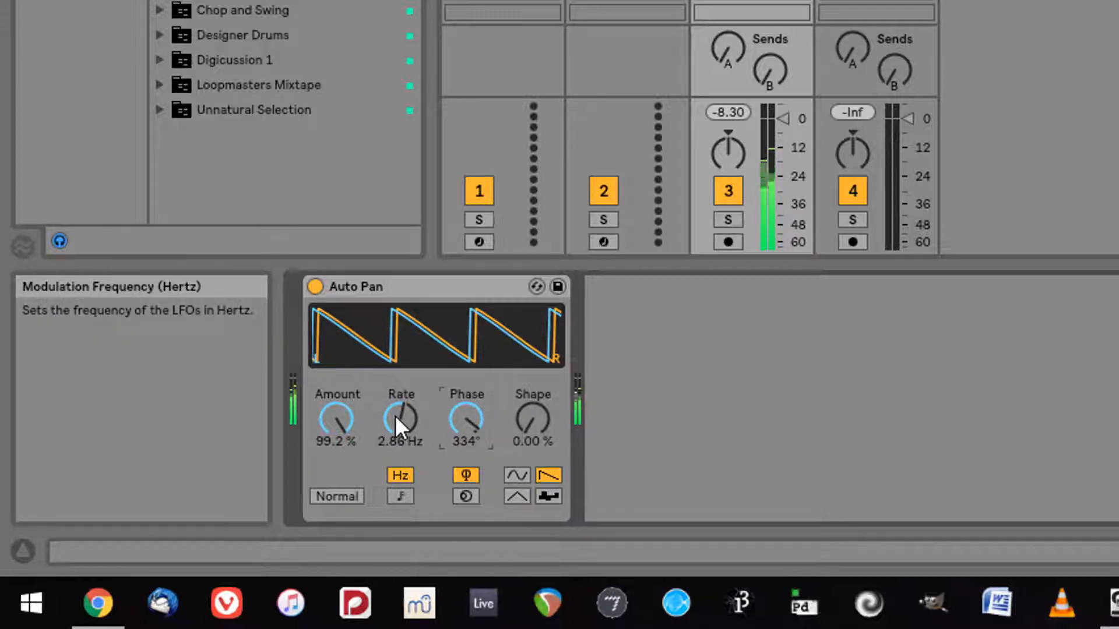
left_click_drag(397, 411, 396, 384)
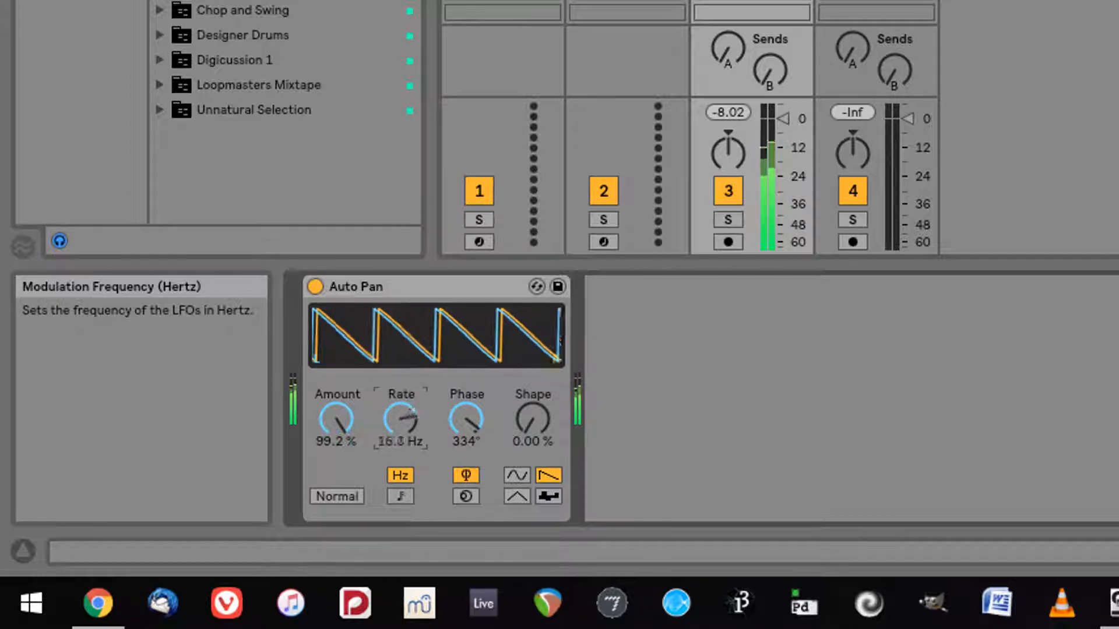
left_click_drag(551, 434, 550, 382)
left_click_drag(440, 419, 469, 436)
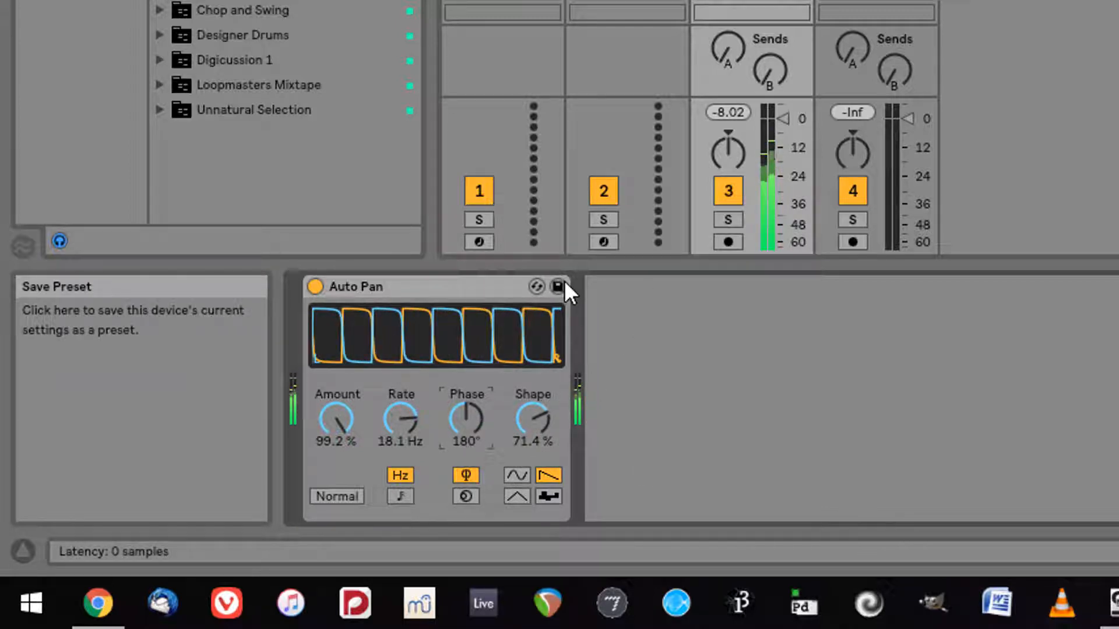
Replace Auto Pan with Beat Repeat and set its offset to 10/16 while the clip plays
left_click(460, 281)
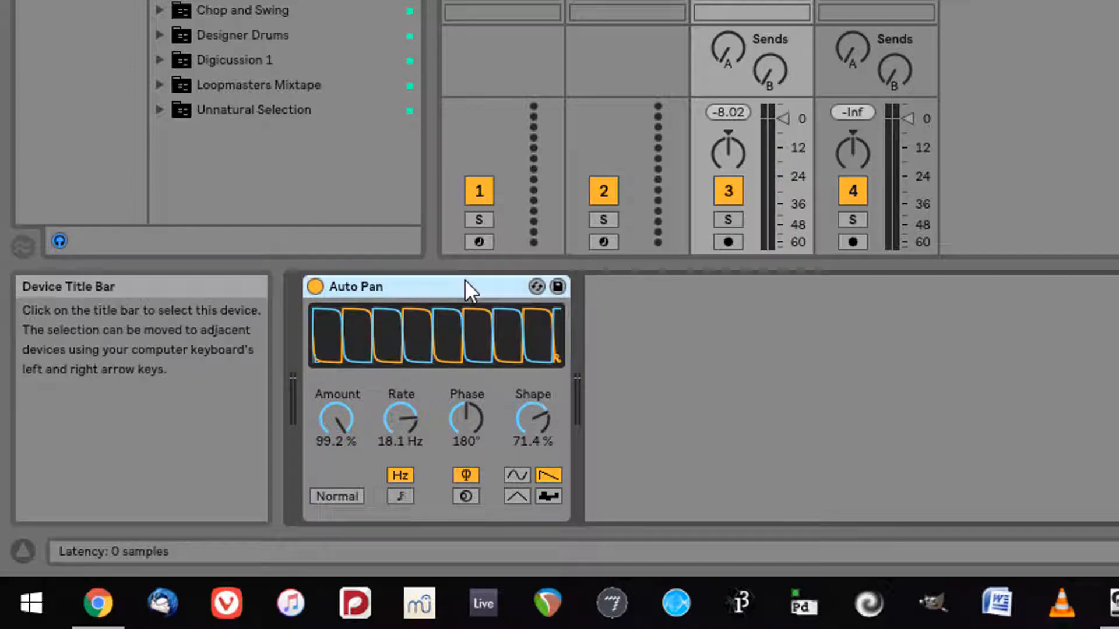
key("Delete")
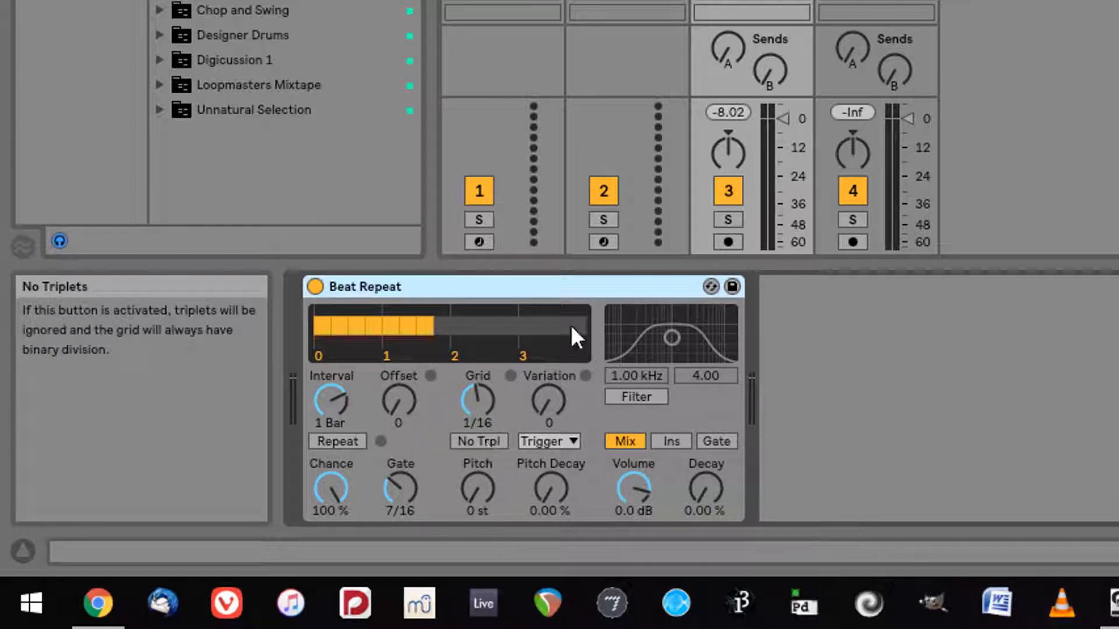
key("space")
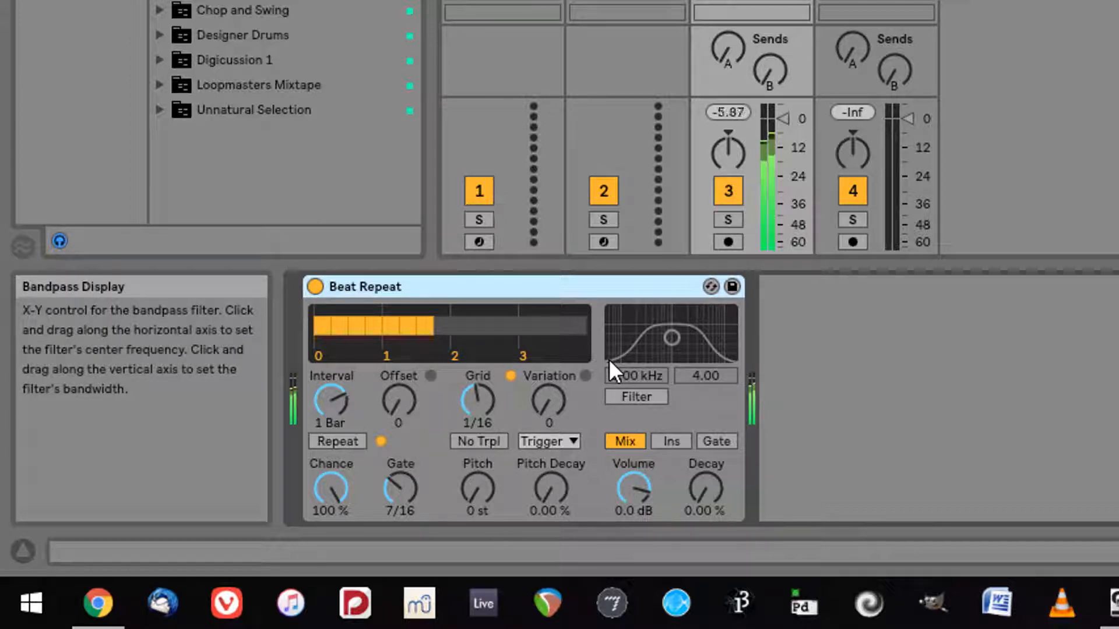
left_click_drag(388, 401, 388, 353)
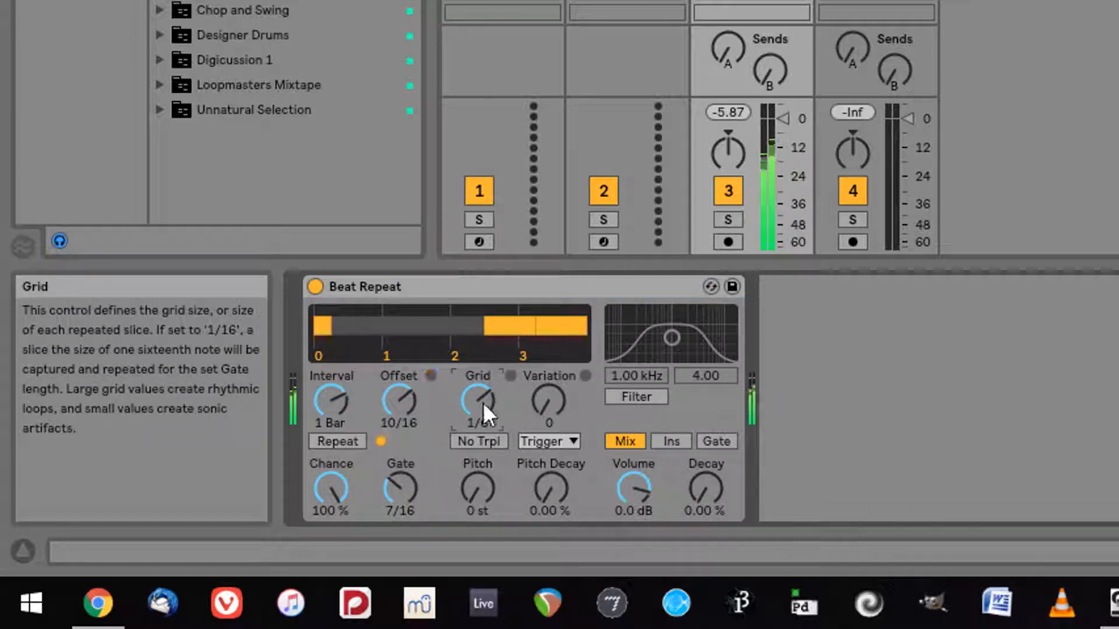
Set Beat Repeat's grid to 1/16, variation to 7, chance to 40.5 % and gate to 11/16 during playback
left_click_drag(483, 402, 483, 379)
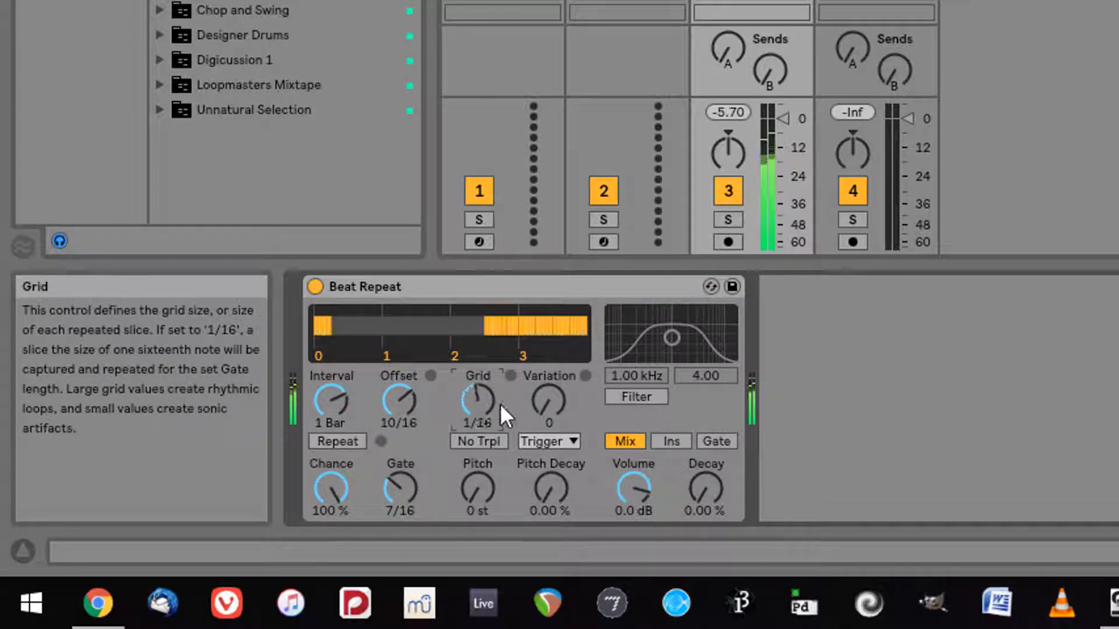
left_click_drag(548, 402, 549, 391)
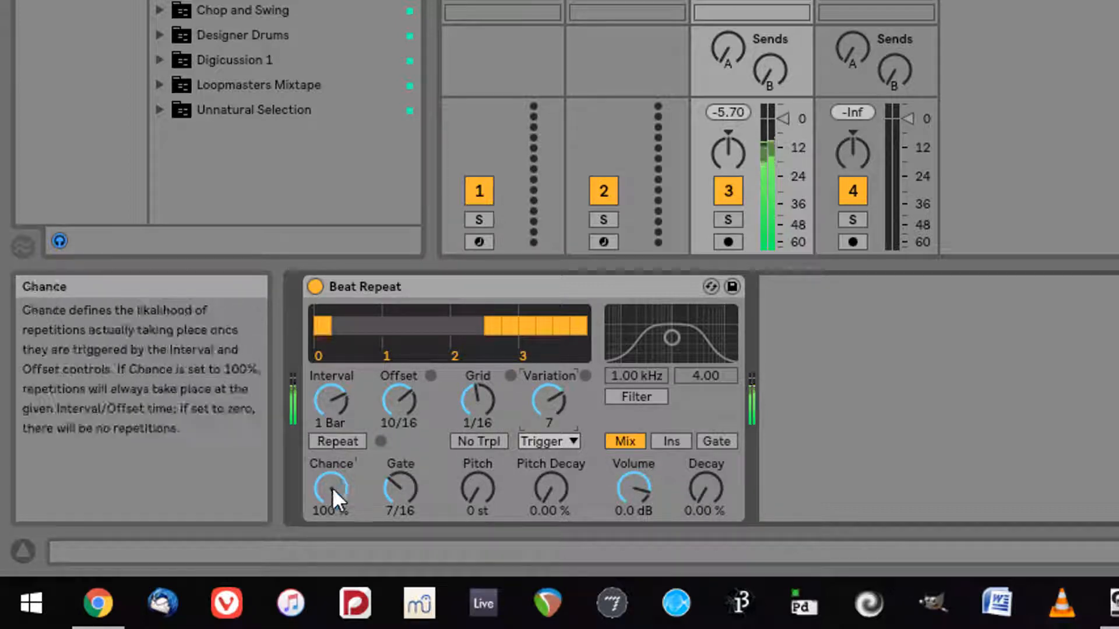
left_click_drag(331, 489, 331, 524)
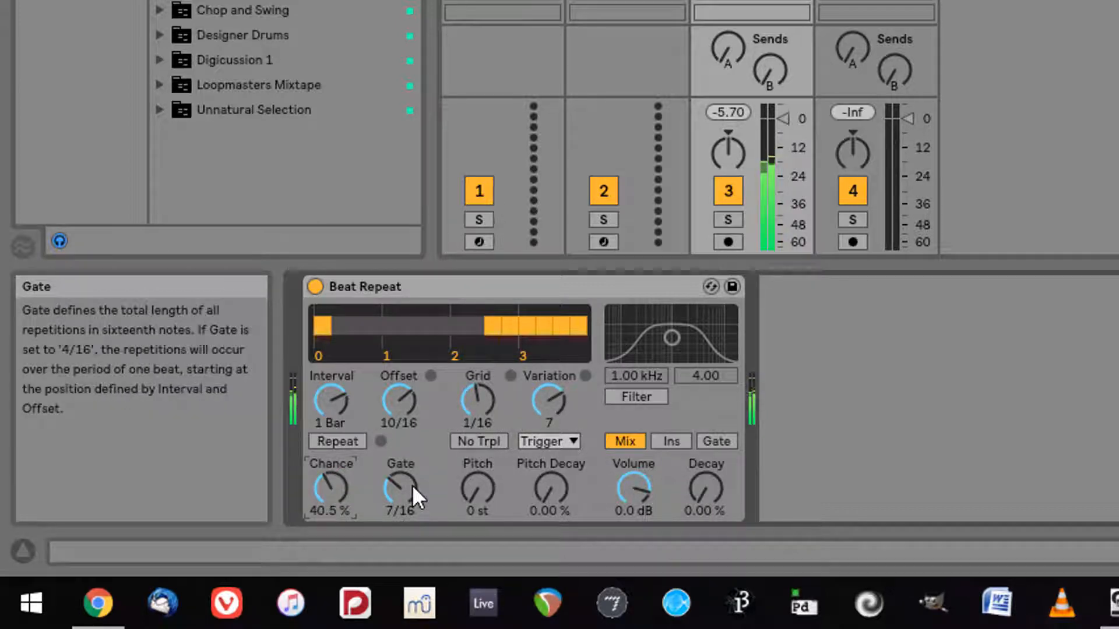
left_click_drag(415, 491, 415, 474)
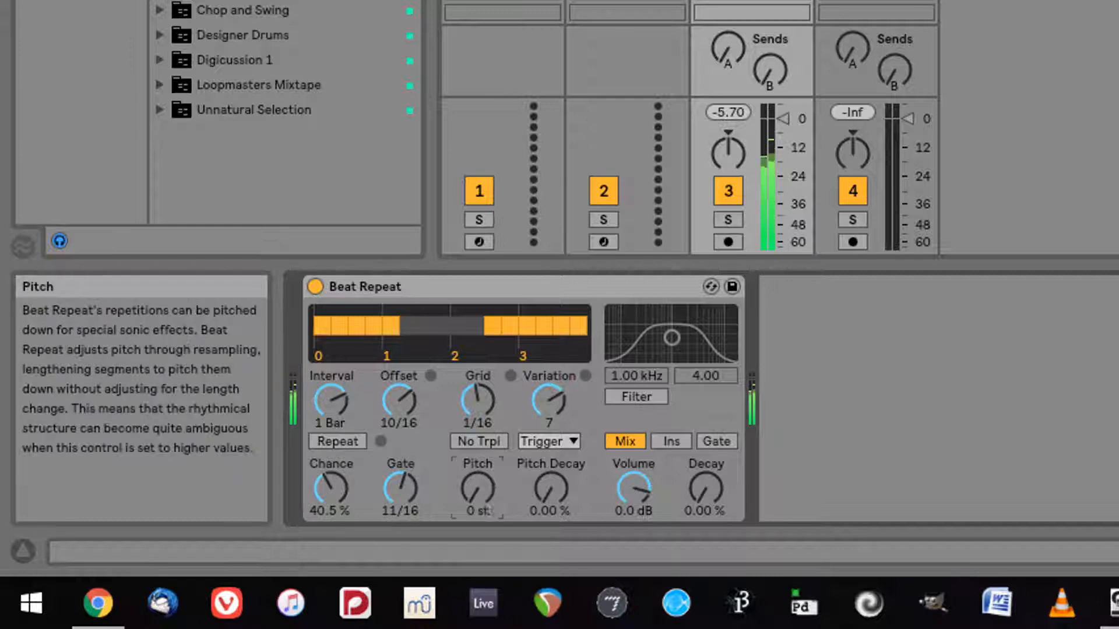
Set Beat Repeat's pitch to -6 st and pitch decay to 9.52 %, and switch its output mode to Insert
left_click_drag(485, 488, 488, 502)
left_click_drag(556, 487, 556, 476)
left_click(665, 443)
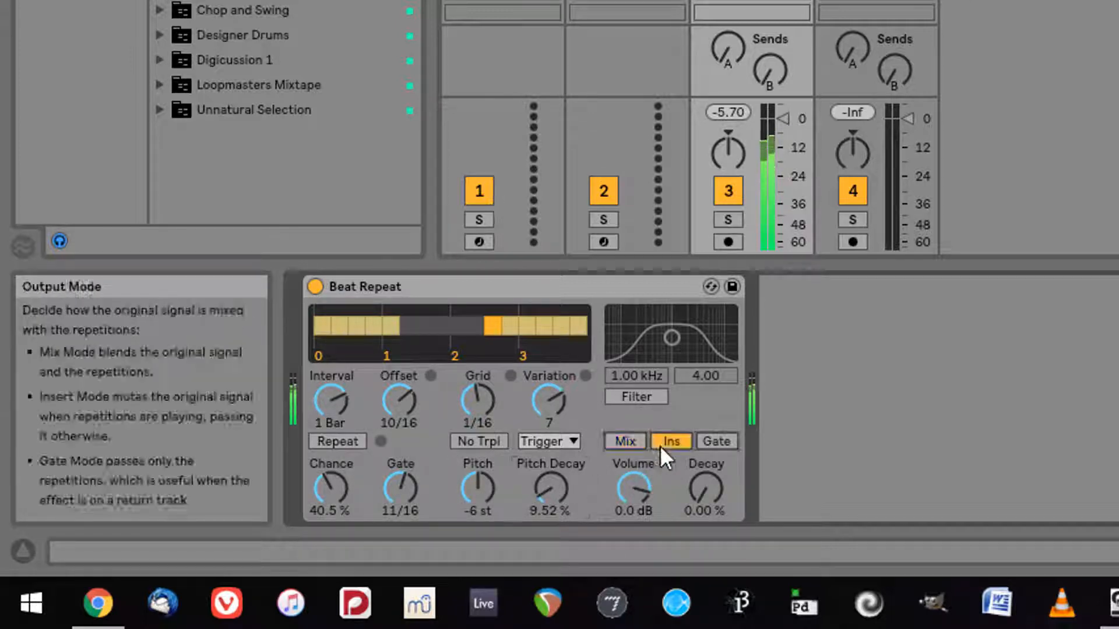
Try Beat Repeat's volume at -3.2 dB with 45.2 % decay, then set chance to 64.3 %, volume to 5.0 dB and decay to 34.1 %
left_click_drag(719, 489, 698, 473)
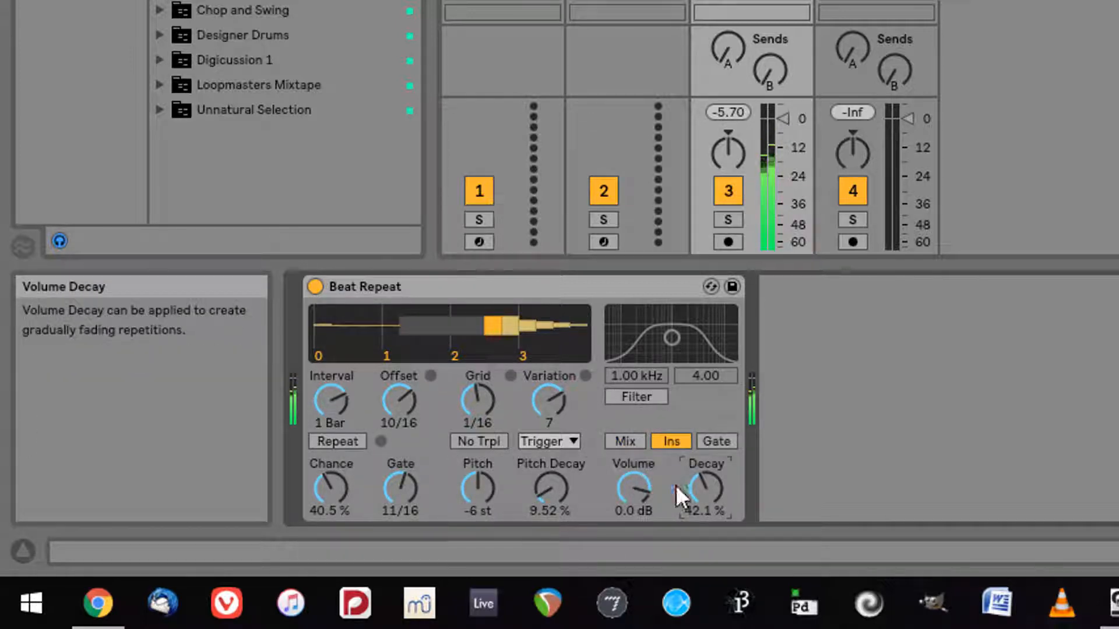
left_click_drag(633, 489, 633, 494)
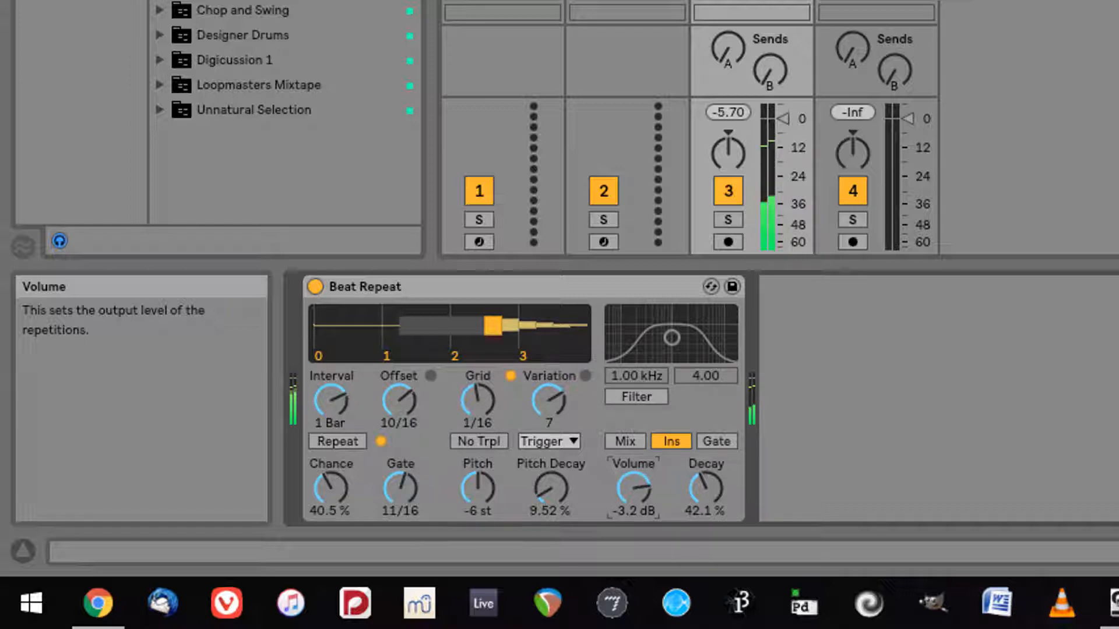
left_click_drag(705, 492, 704, 487)
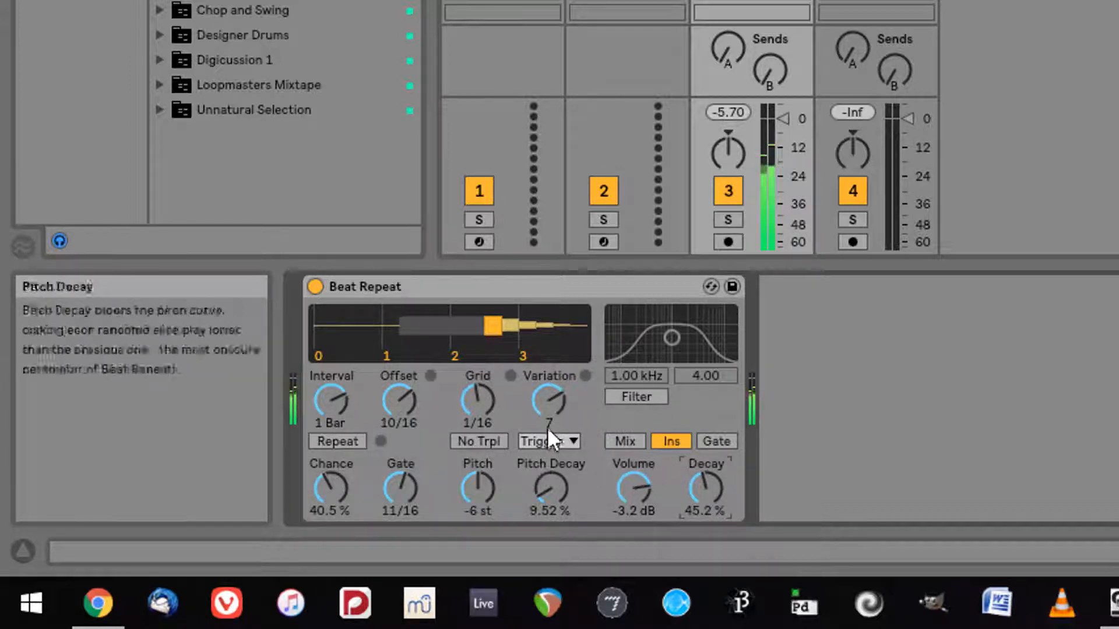
left_click_drag(334, 477, 335, 461)
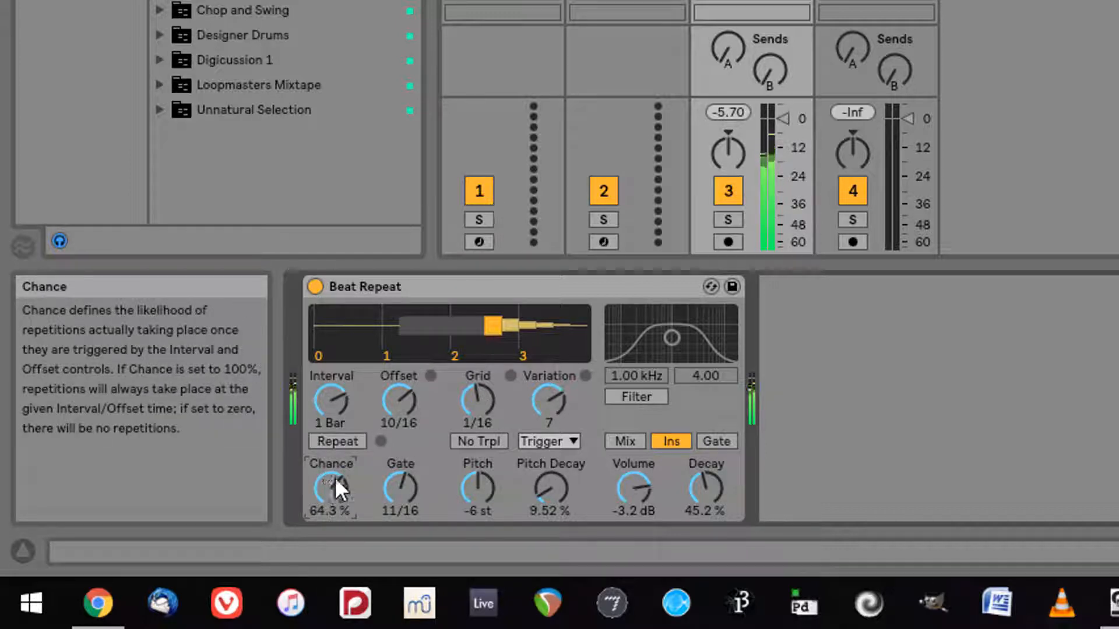
left_click_drag(671, 490, 704, 506)
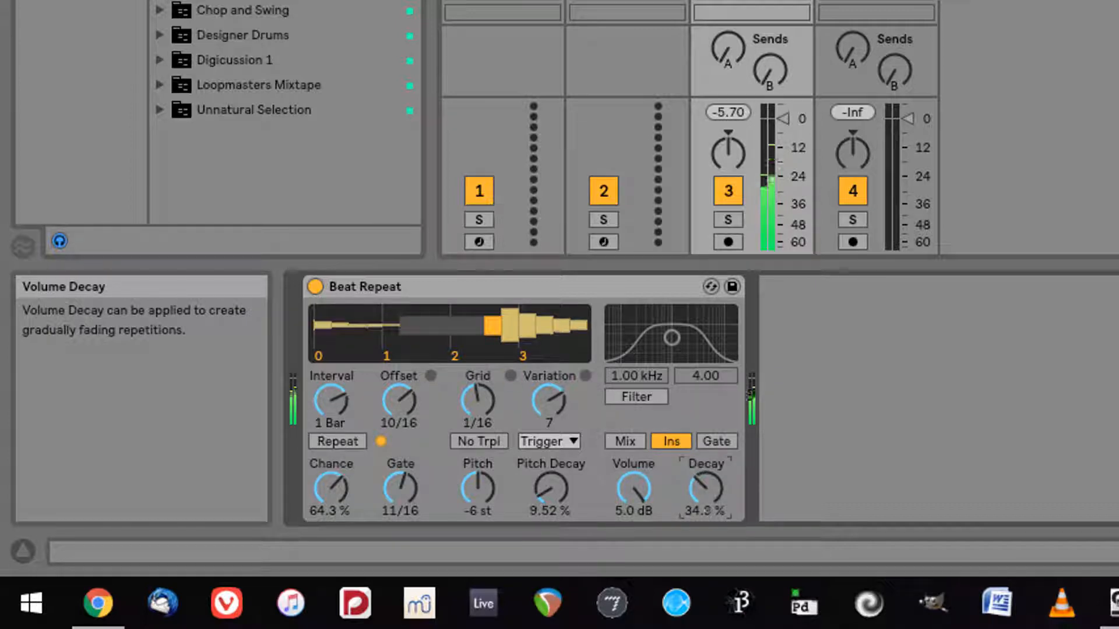
Set Beat Repeat's offset to 6/16, grid to 1/32 and variation to 4 while the clip plays
left_click(395, 407)
left_click_drag(396, 407, 395, 430)
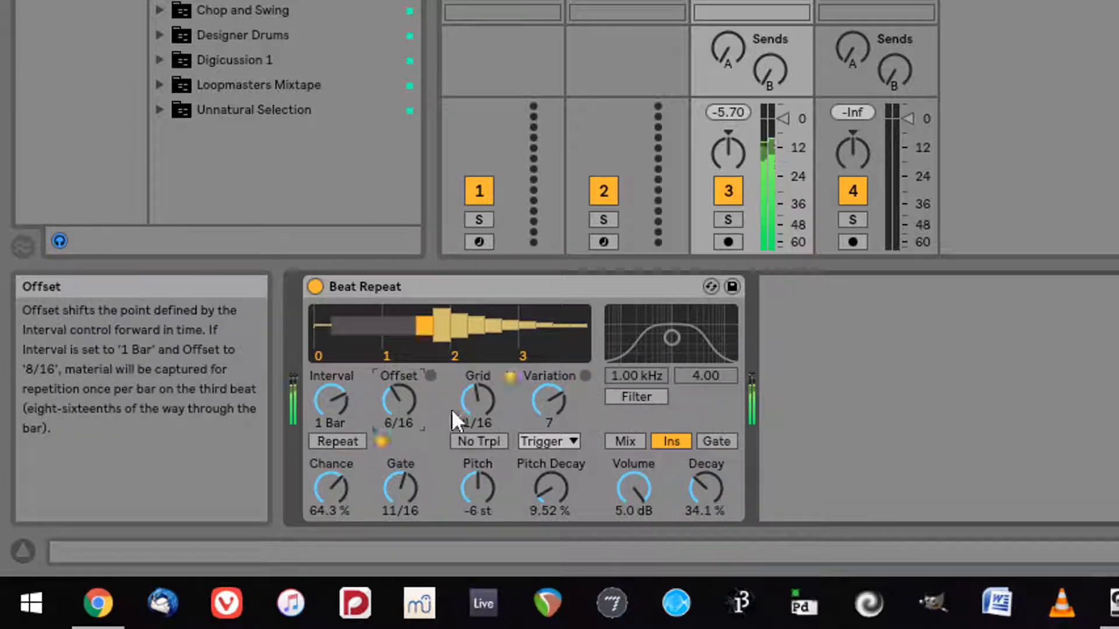
left_click(484, 402)
left_click_drag(484, 402, 485, 411)
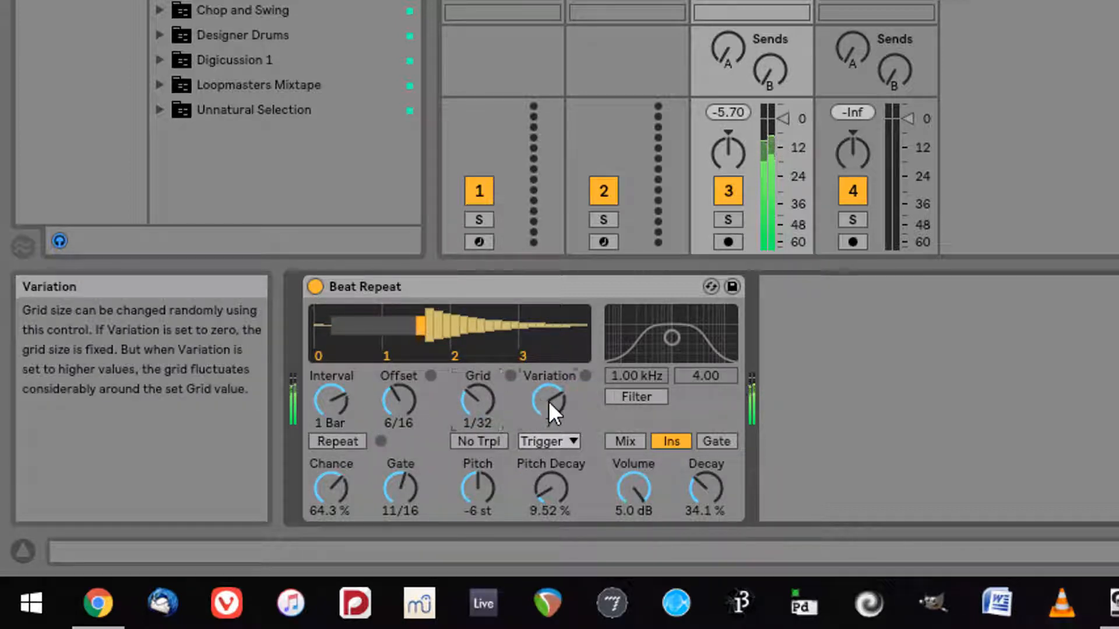
left_click_drag(548, 401, 554, 406)
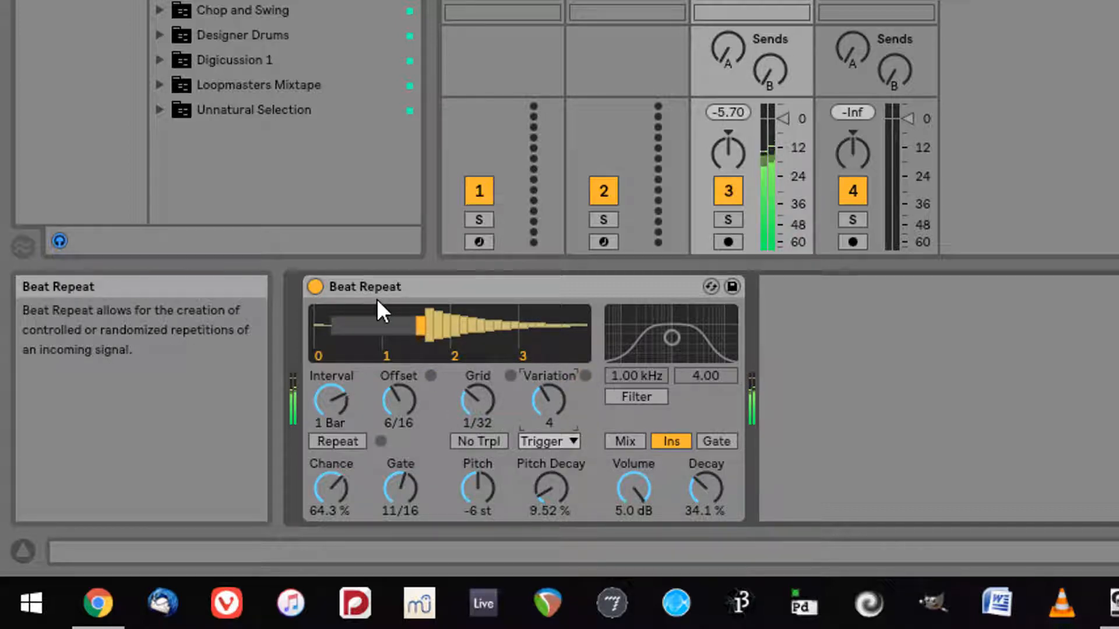
Replace Beat Repeat on the cello track with the Chorus effect and start playback
left_click(387, 285)
key("Delete")
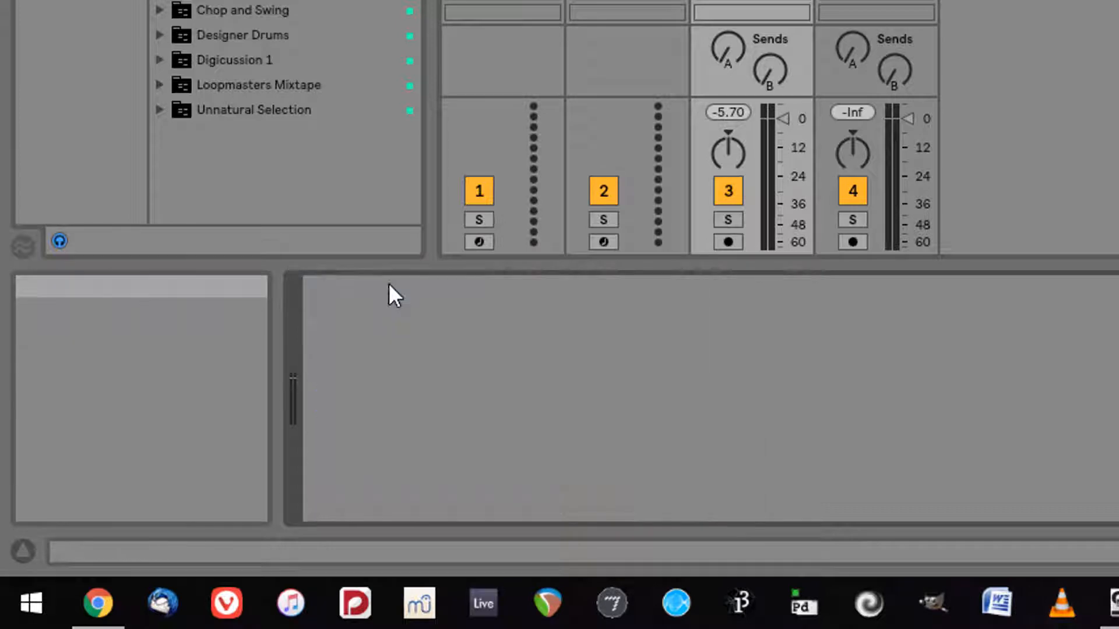
left_click_drag(233, 1, 514, 347)
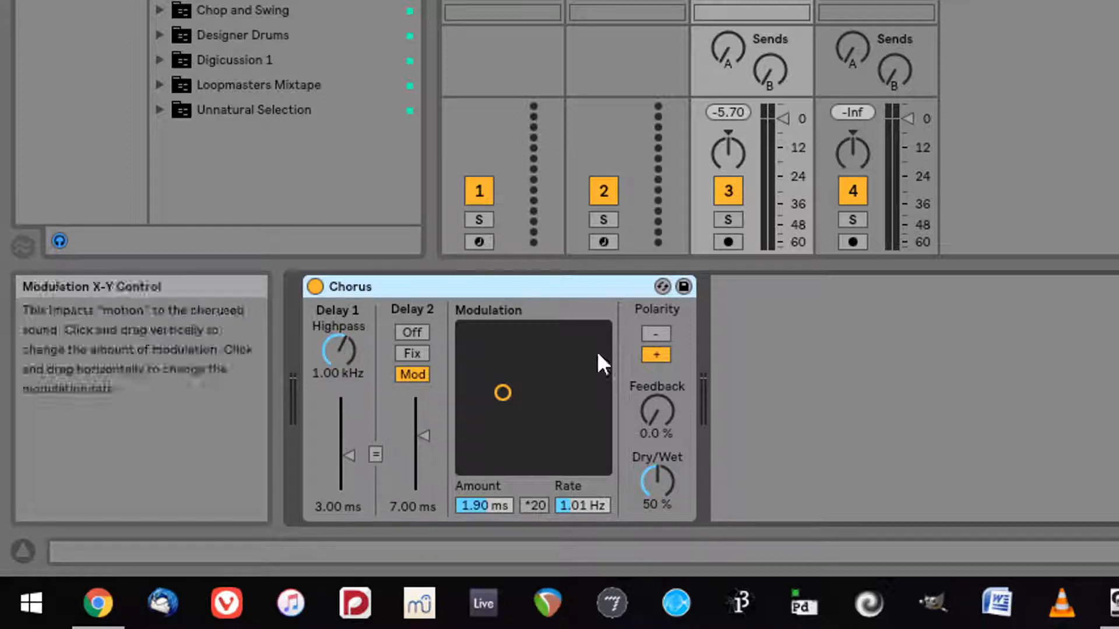
key("space")
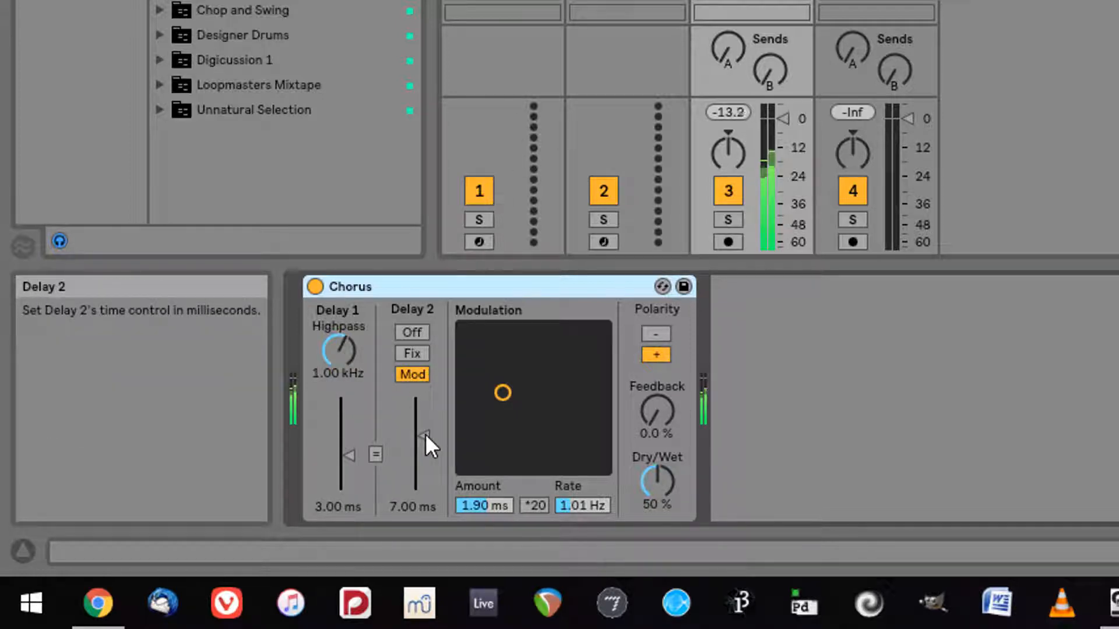
Set Chorus's Delay 2 time to 10.4 ms, Delay 1 highpass to 4.98 kHz and feedback to 63 %
left_click_drag(425, 434, 425, 421)
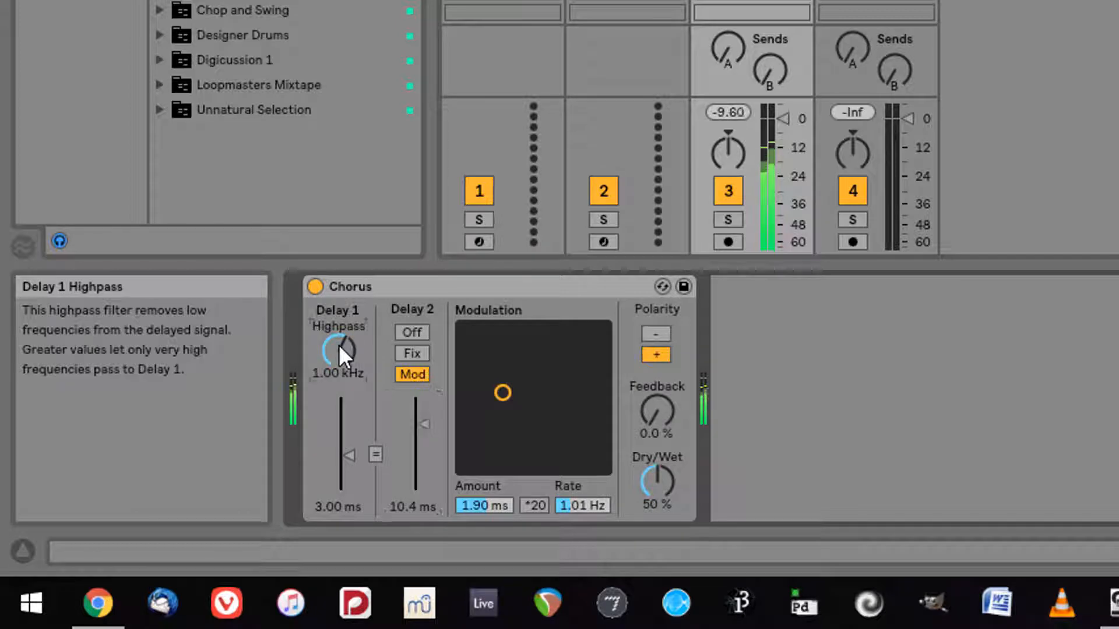
left_click_drag(338, 345, 338, 315)
left_click_drag(657, 441, 657, 412)
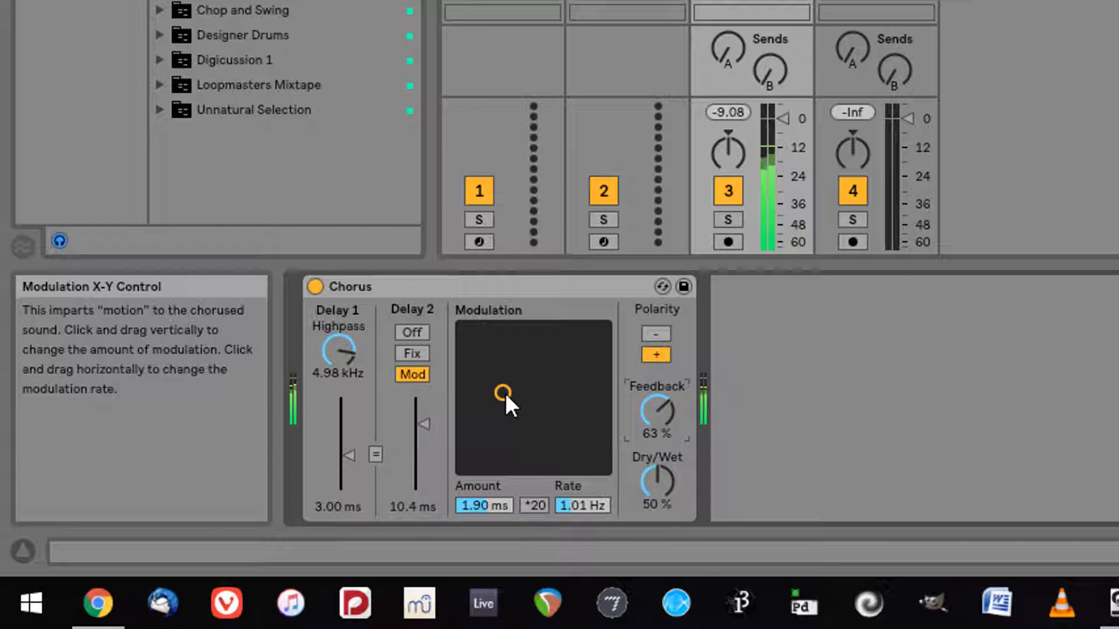
Try several stronger and faster Chorus modulation settings, ending with an amount of 3.52 ms and a rate of 7.37 Hz
left_click_drag(506, 393, 595, 347)
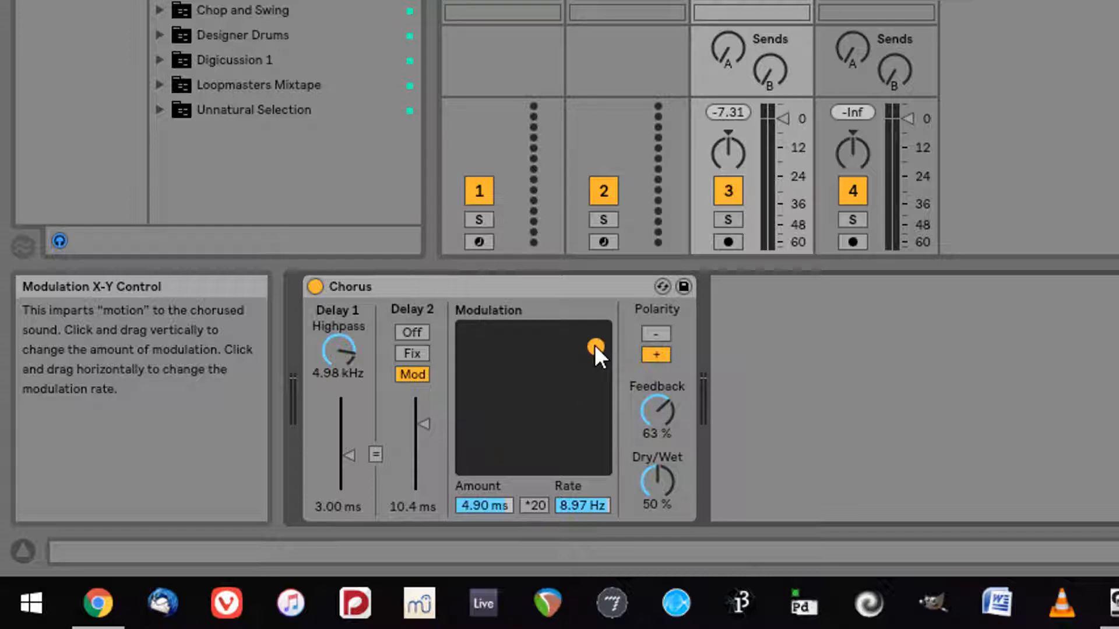
mouse_move(594, 345)
left_mouse_down()
mouse_move(598, 467)
mouse_move(603, 330)
left_mouse_up()
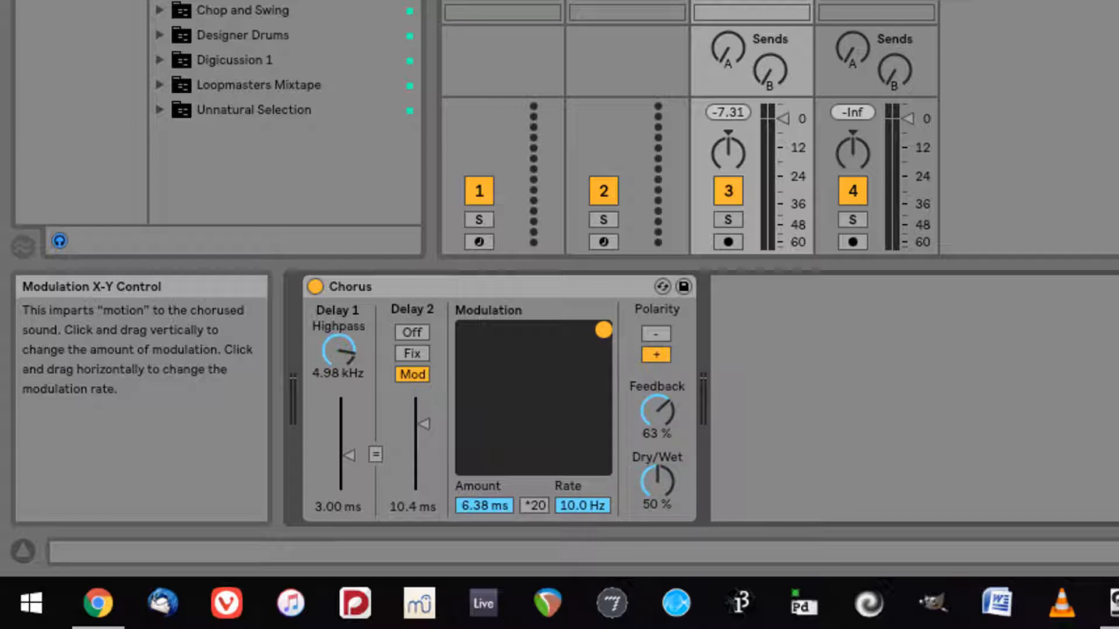
mouse_move(603, 330)
left_mouse_down()
mouse_move(463, 327)
mouse_move(587, 329)
left_mouse_up()
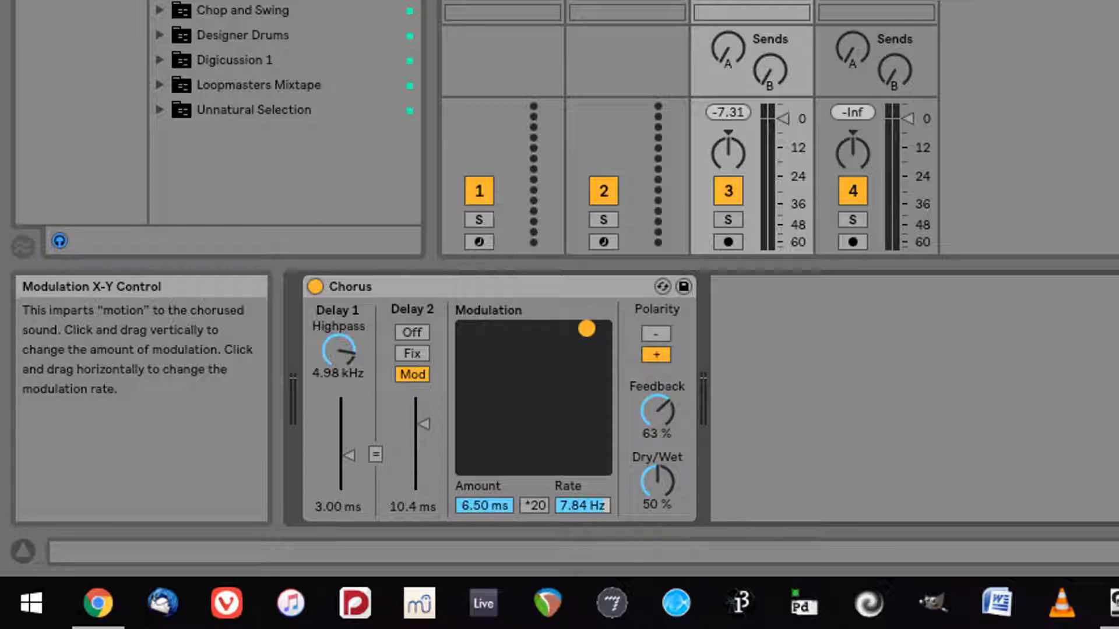
left_click_drag(587, 329, 583, 365)
Switch Chorus's Delay 2 to Fix mode and try the *20 modulation rate multiplier, then turn the multiplier off
left_click(533, 506)
left_click(412, 354)
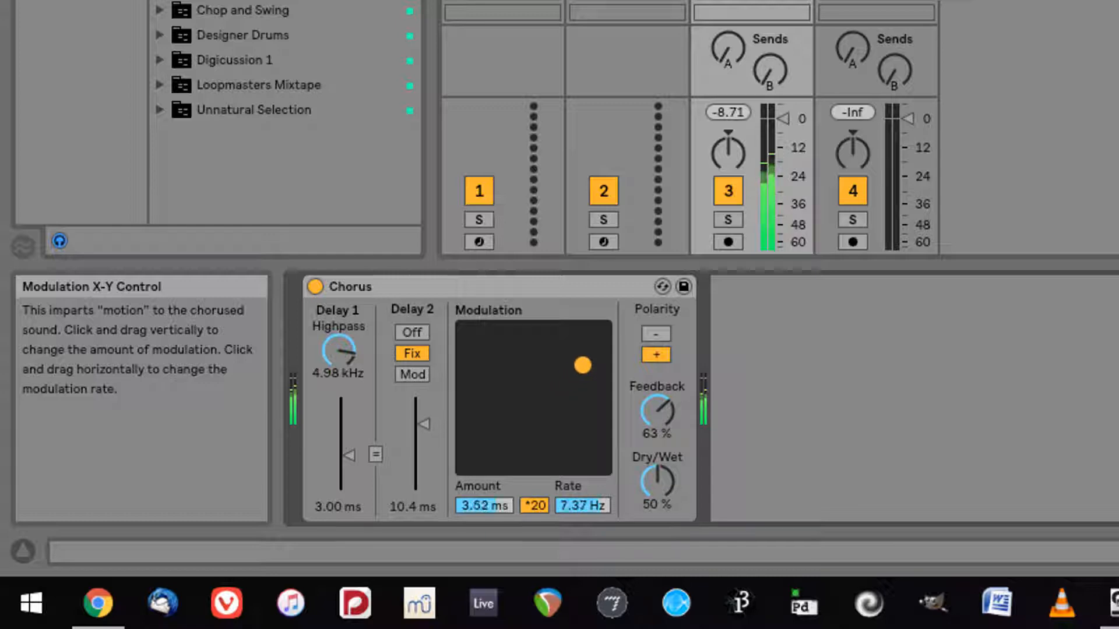
left_click(533, 505)
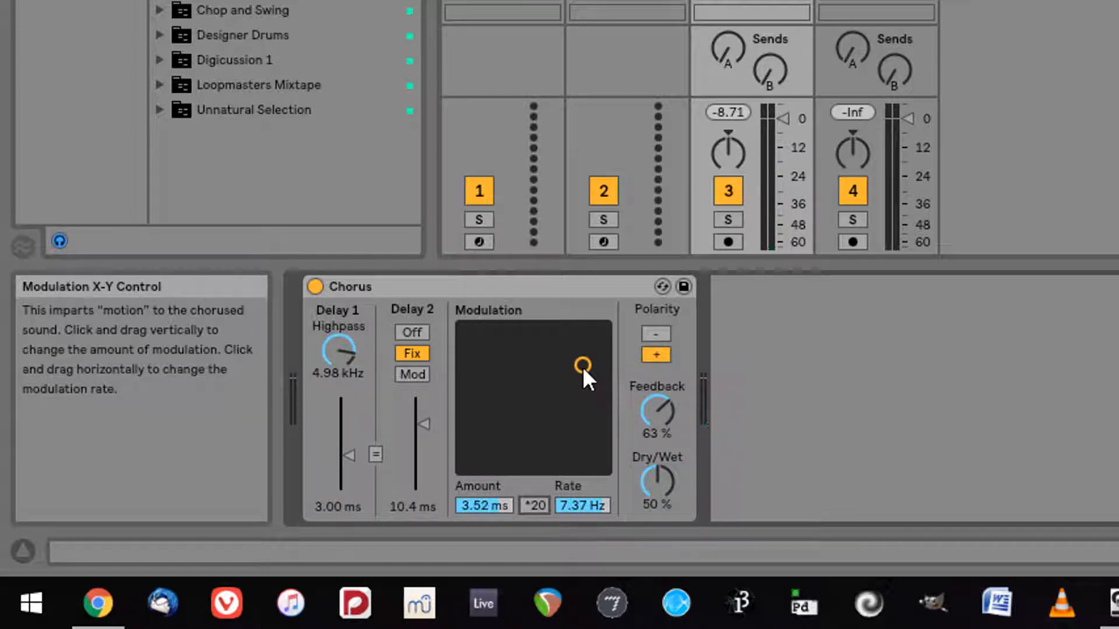
Replace Chorus on the cello track with the Compressor effect and start playback
left_click(569, 284)
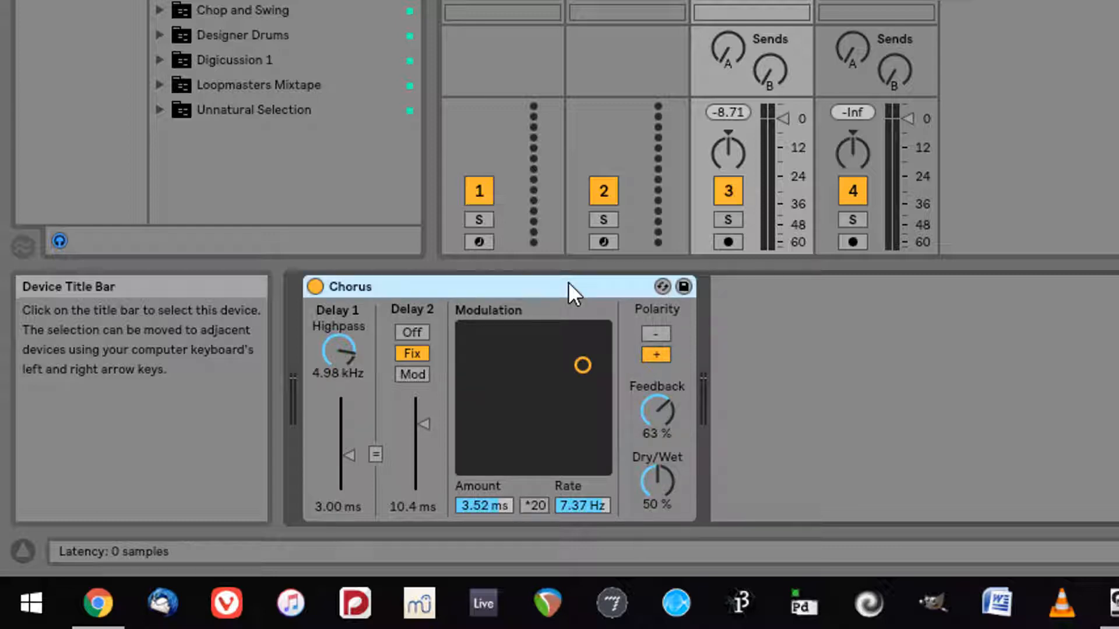
key("Delete")
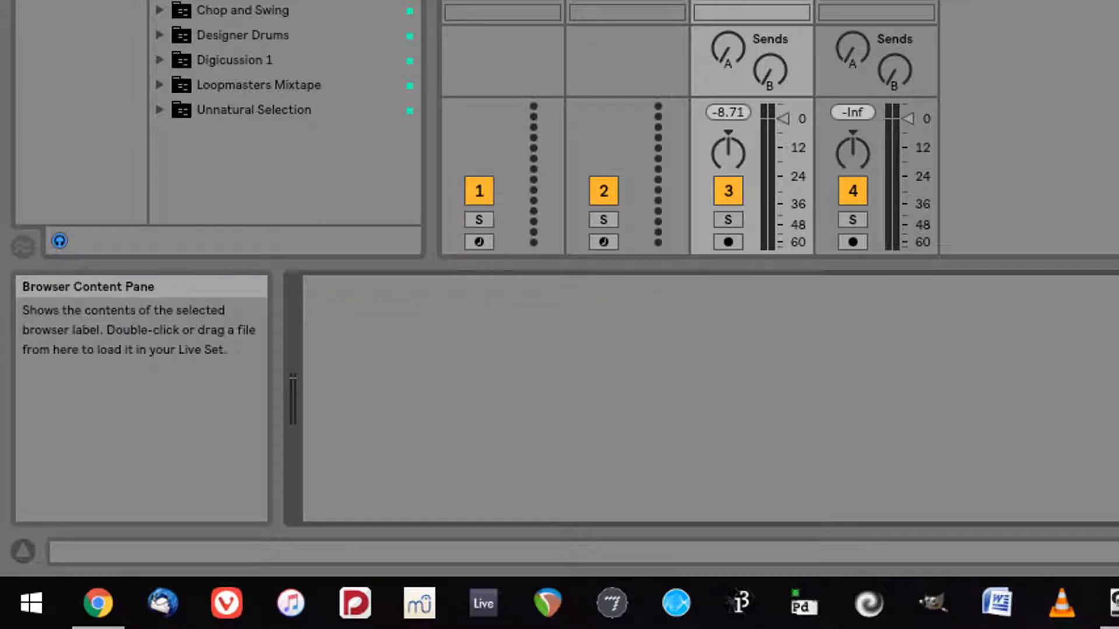
left_click_drag(245, 1, 469, 358)
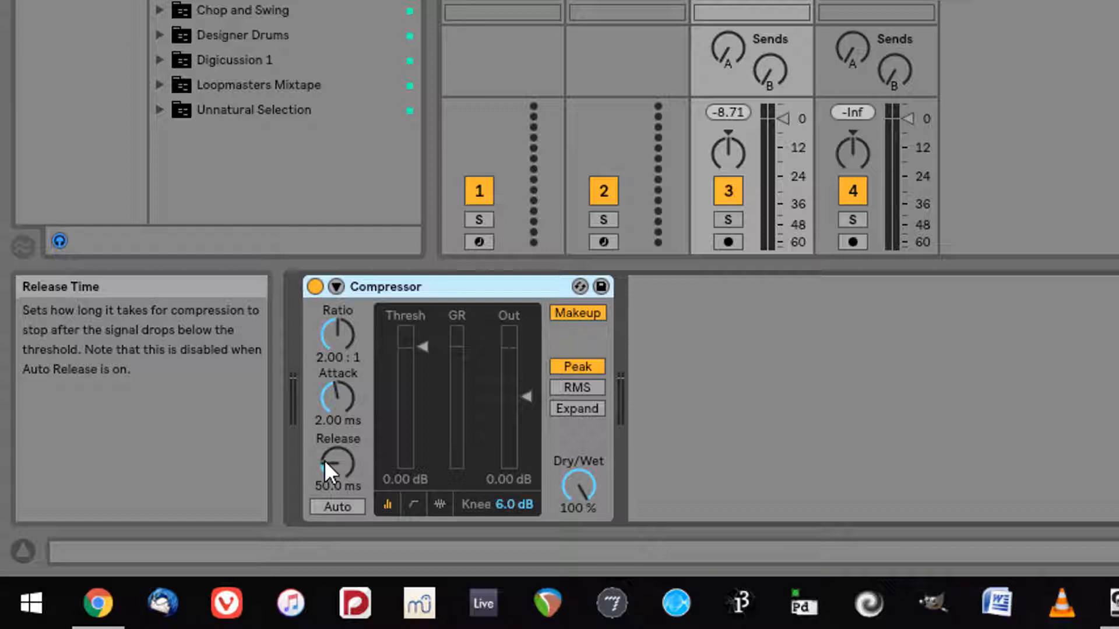
key("space")
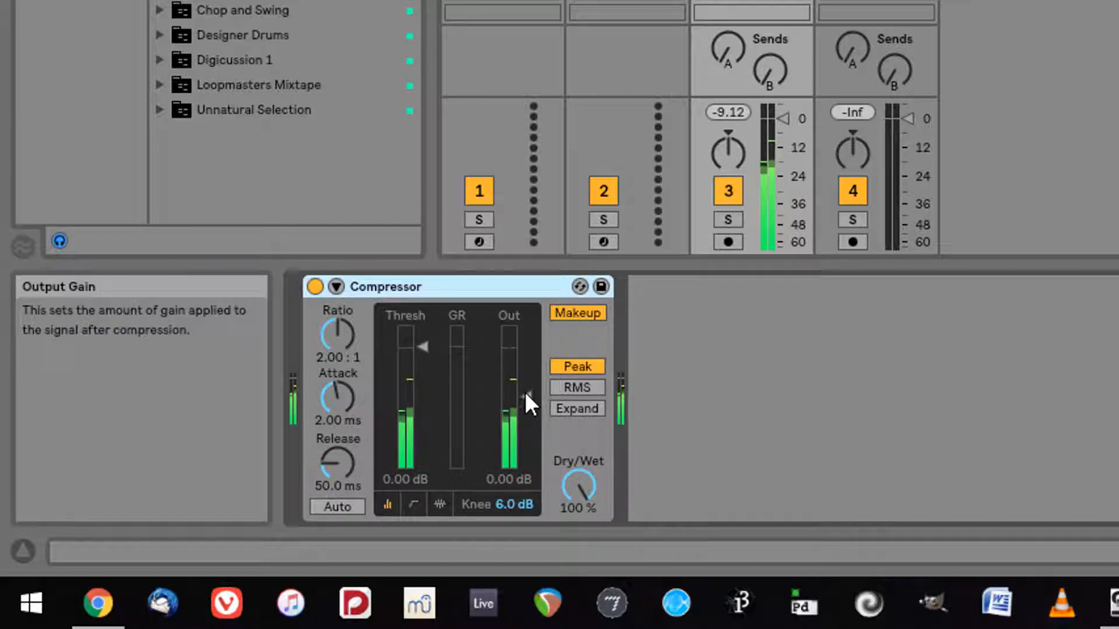
Try the Compressor's output gain at -14.2 dB, then set the threshold to -17.5 dB and the output gain to -0.33 dB
left_click_drag(524, 391, 525, 426)
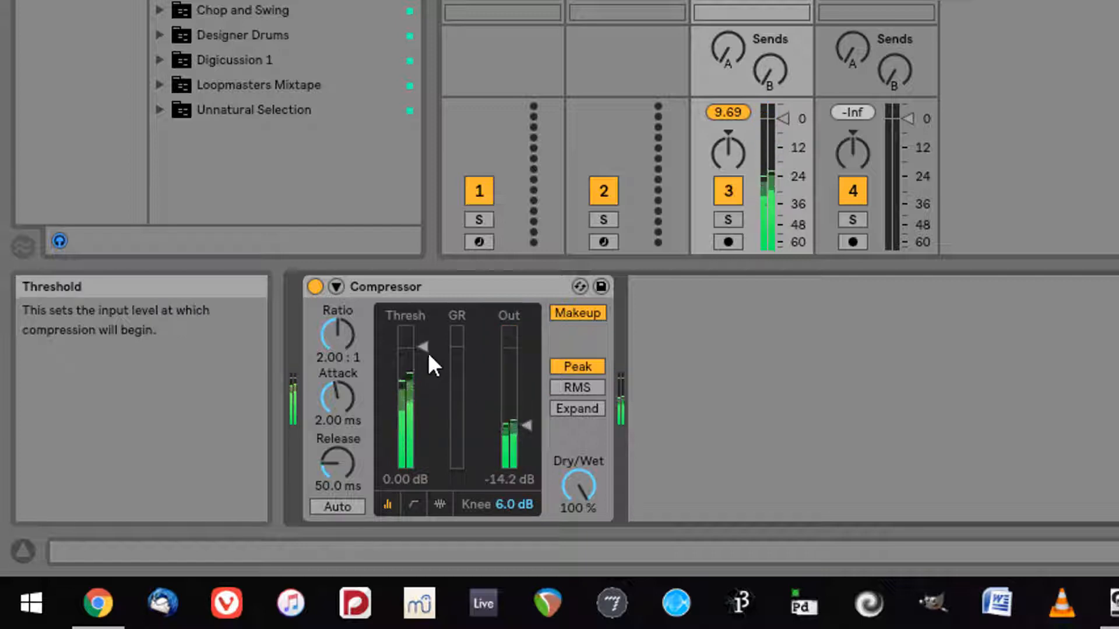
left_click_drag(428, 352, 428, 415)
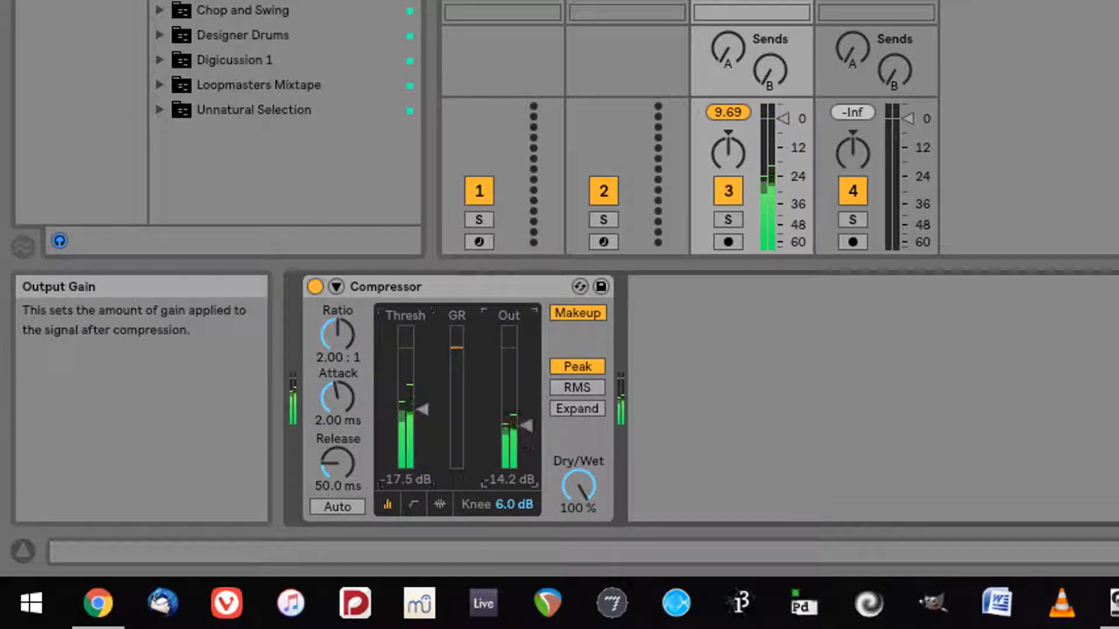
left_click_drag(525, 426, 525, 398)
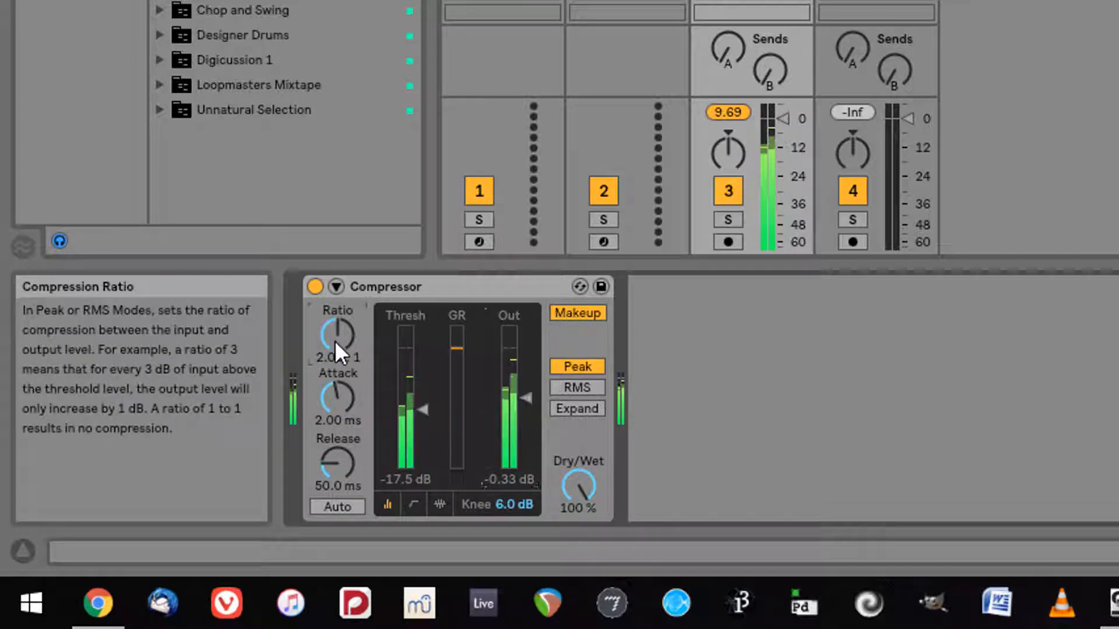
Set the Compressor's ratio to 3.32 : 1 and release to 73.9 ms, and enable auto release
left_click_drag(334, 340, 335, 318)
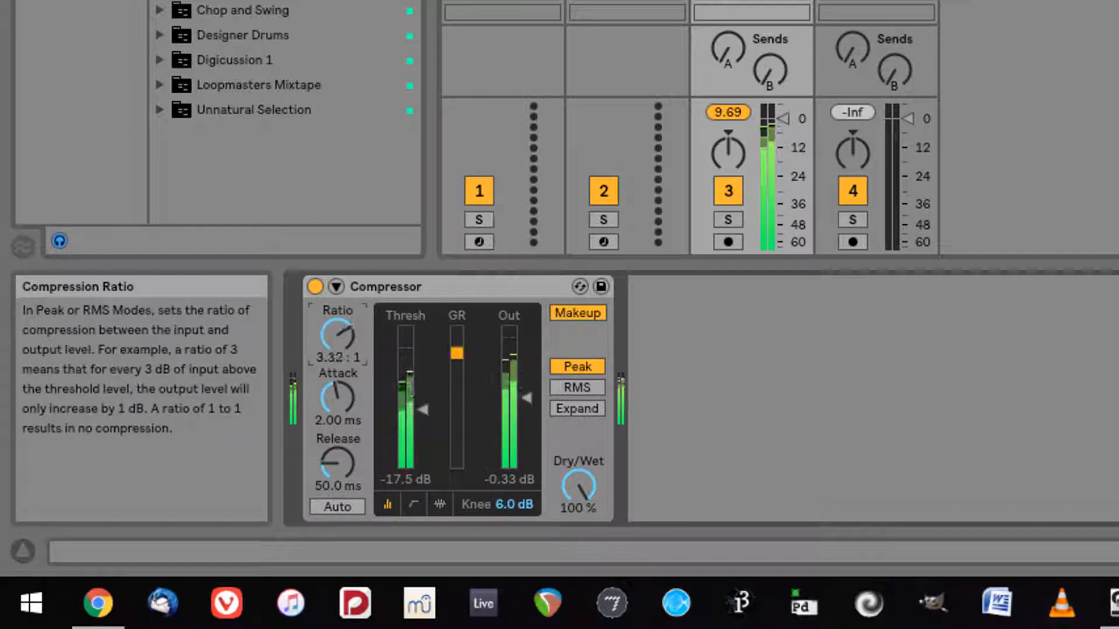
left_click_drag(325, 481, 332, 420)
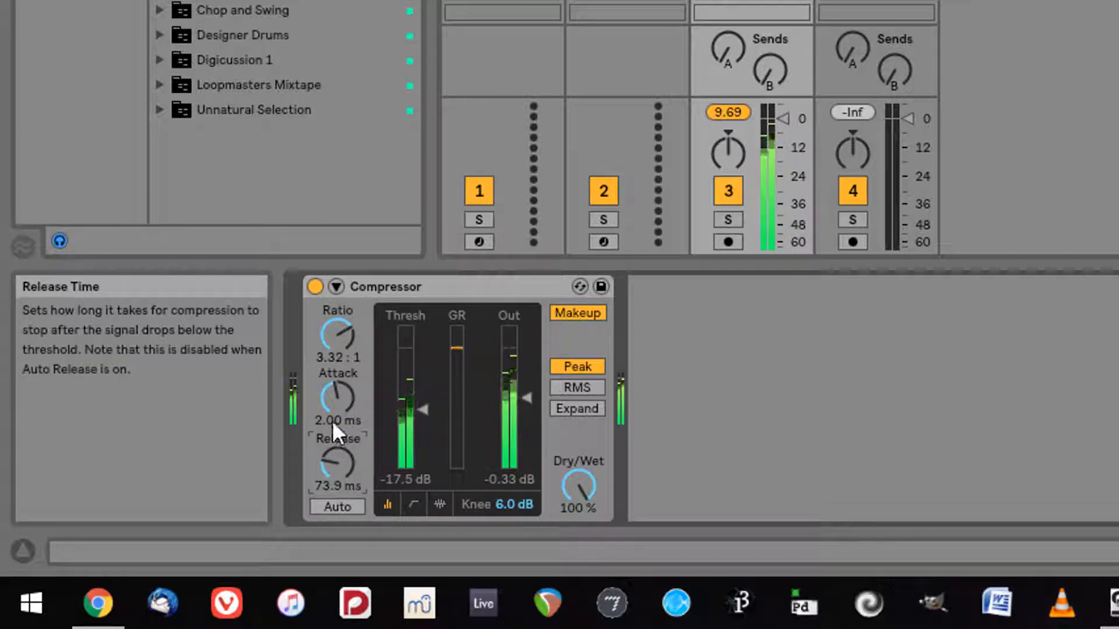
left_click(346, 506)
Examine the Compressor's transfer curve, then return to the collapsed view and select the device
left_click(412, 505)
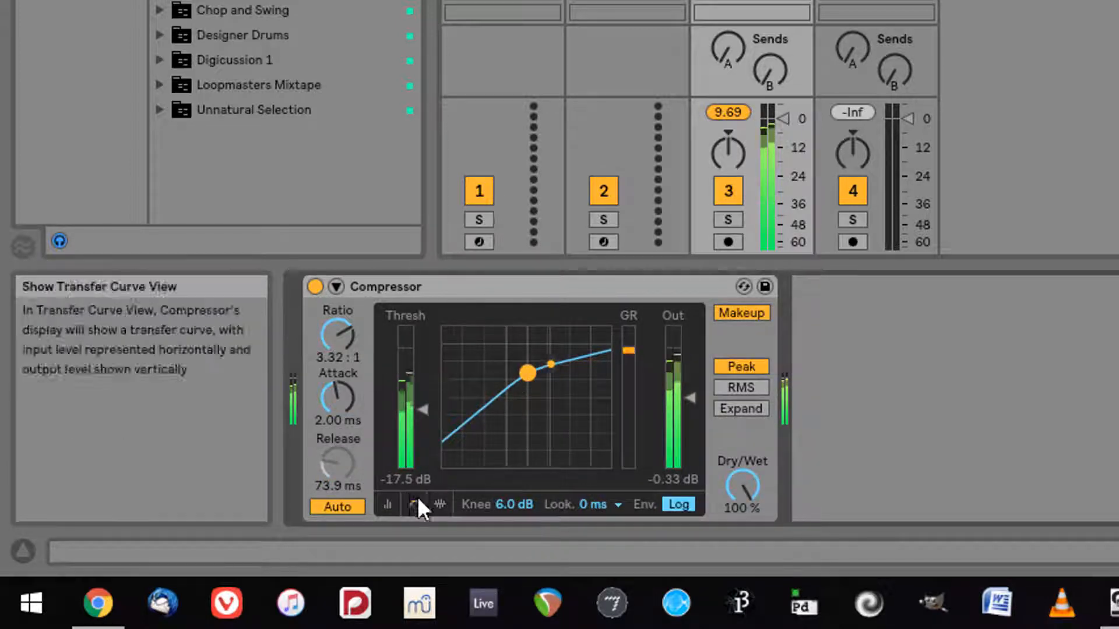
left_click(389, 502)
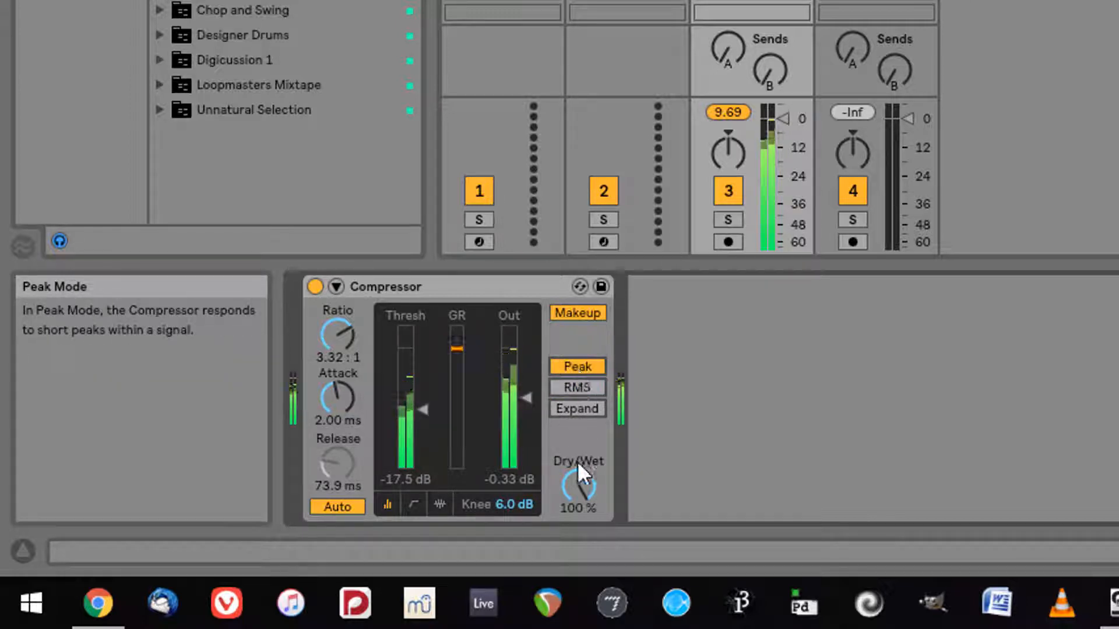
left_click(482, 292)
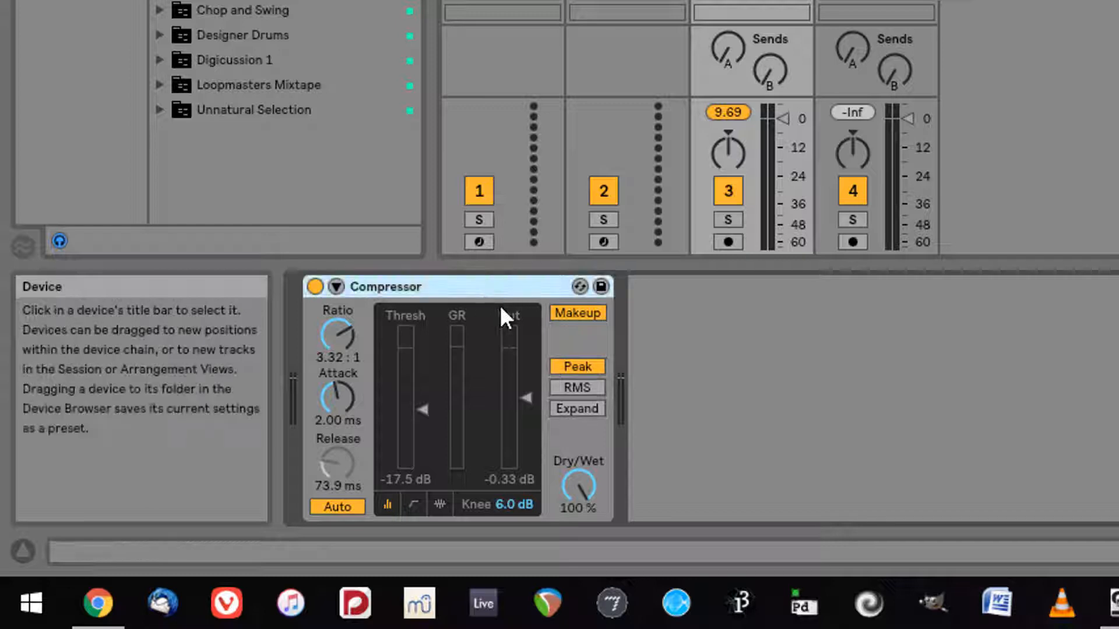
Replace the Compressor on the cello track with the EQ Three effect and start playback
key("Delete")
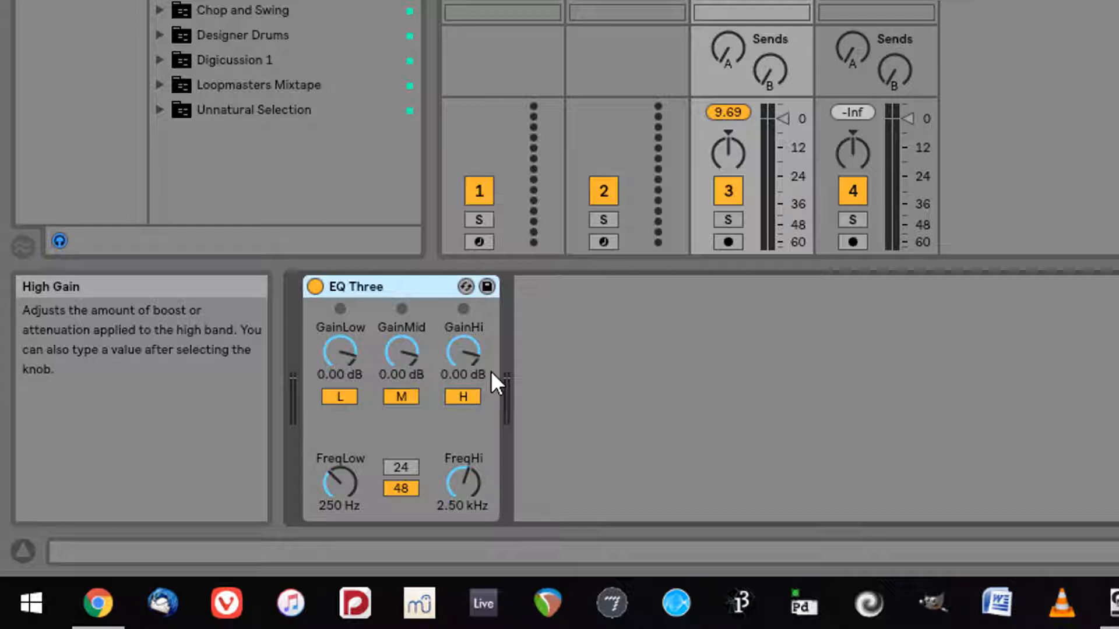
key("space")
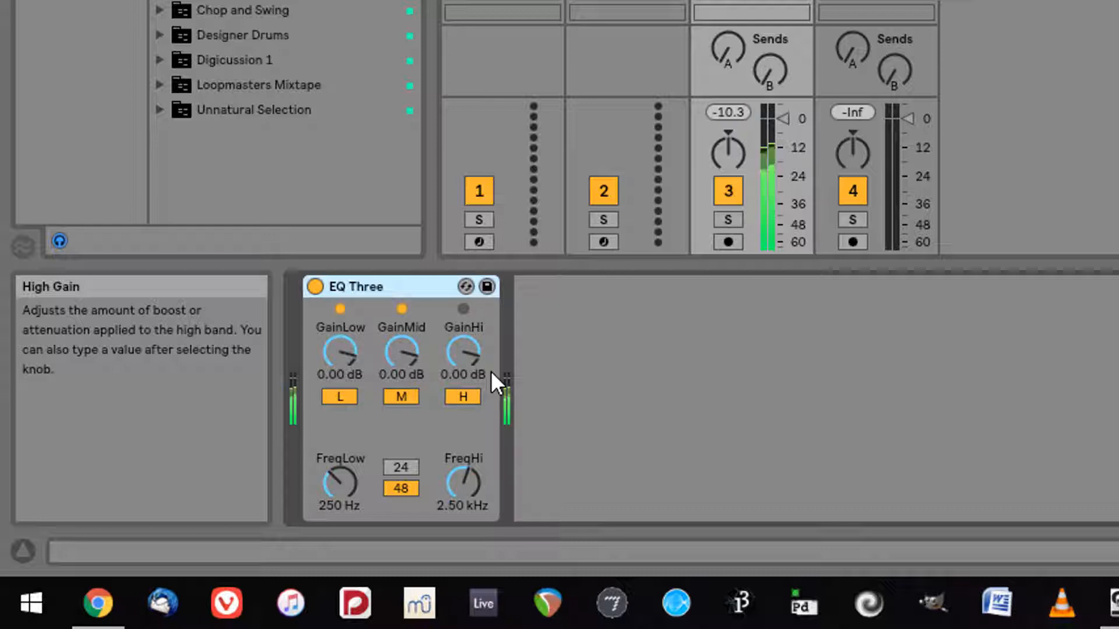
Isolate EQ Three's low band by switching off mid and high, and set FreqLow to 167 Hz and FreqHi to 963 Hz
left_click(399, 399)
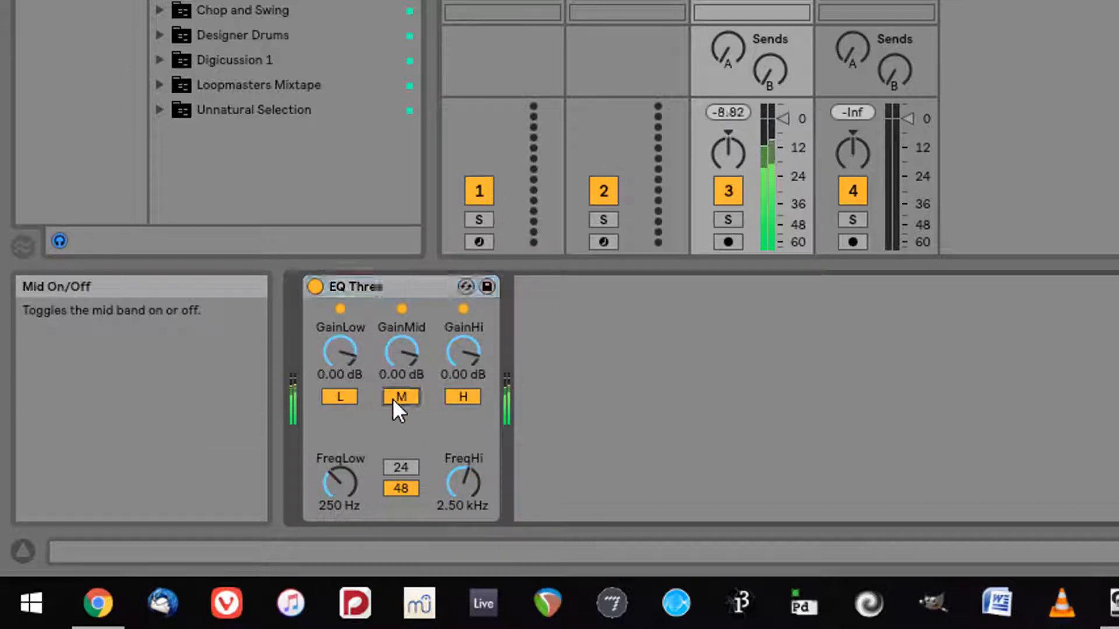
left_click(345, 397)
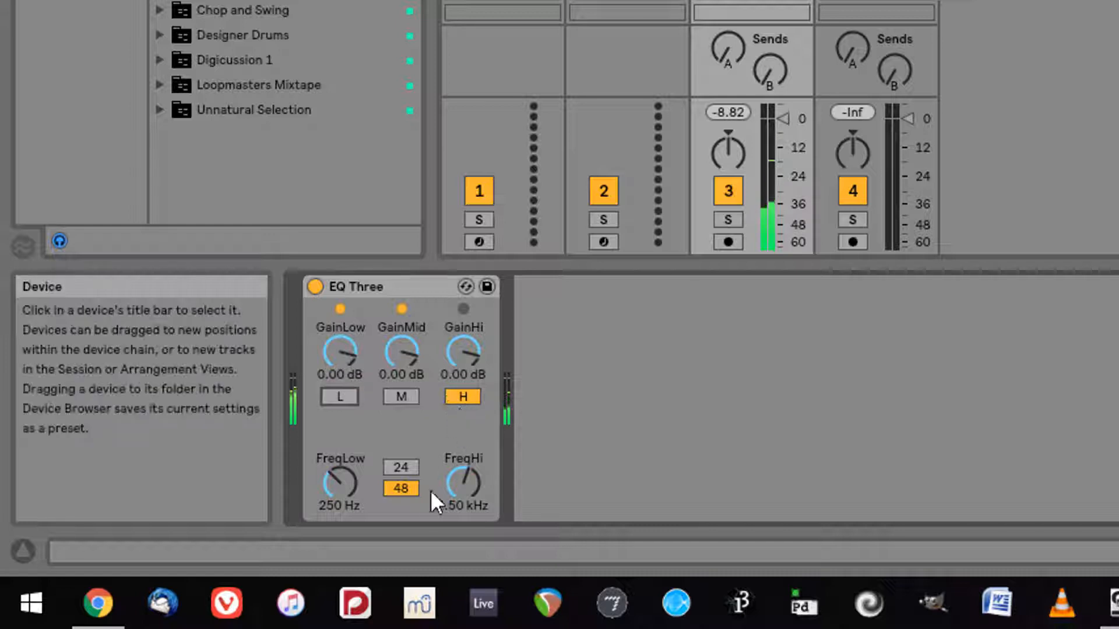
left_click(347, 397)
left_click(453, 397)
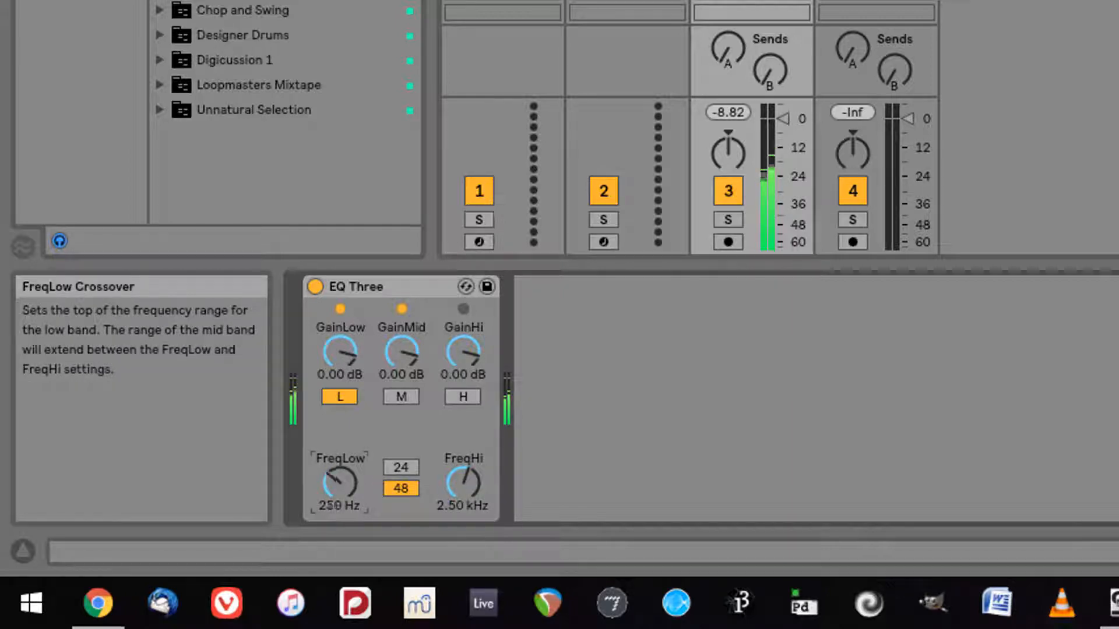
left_click_drag(352, 478, 352, 493)
left_click_drag(464, 483, 464, 502)
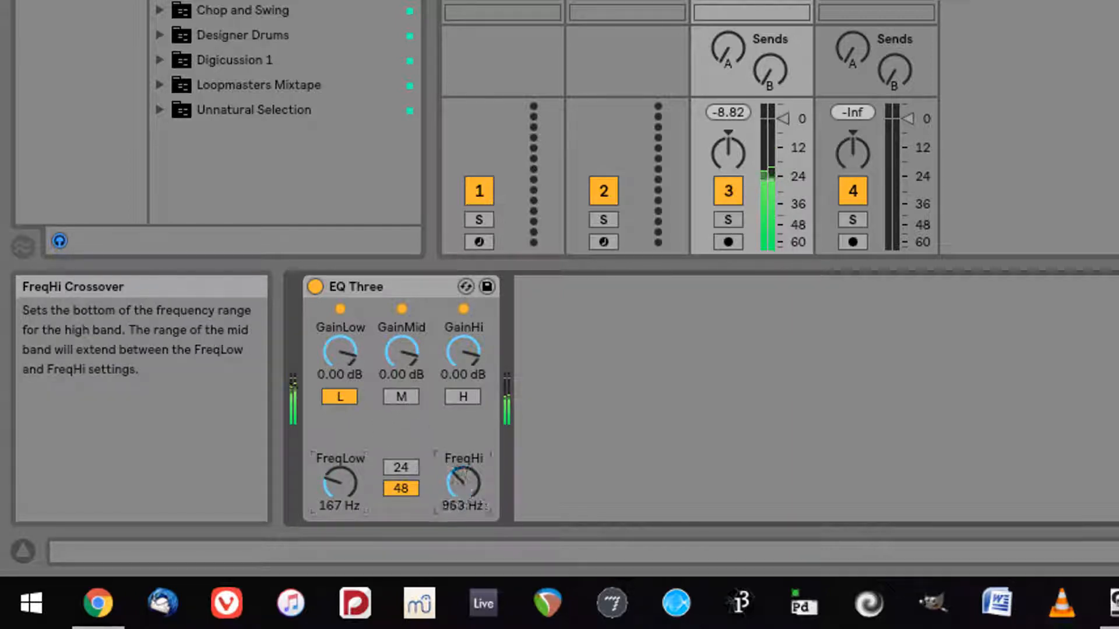
Switch EQ Three's filter slope to 24 dB while auditioning the high band alone, and leave only the mid band on
left_click(464, 397)
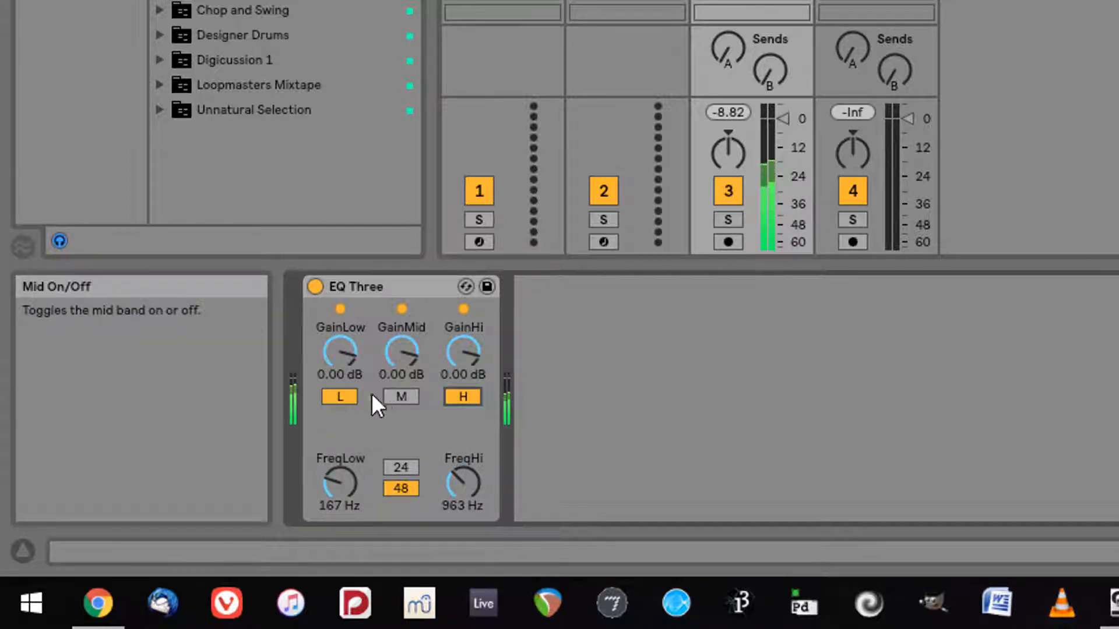
left_click(340, 396)
left_click(407, 469)
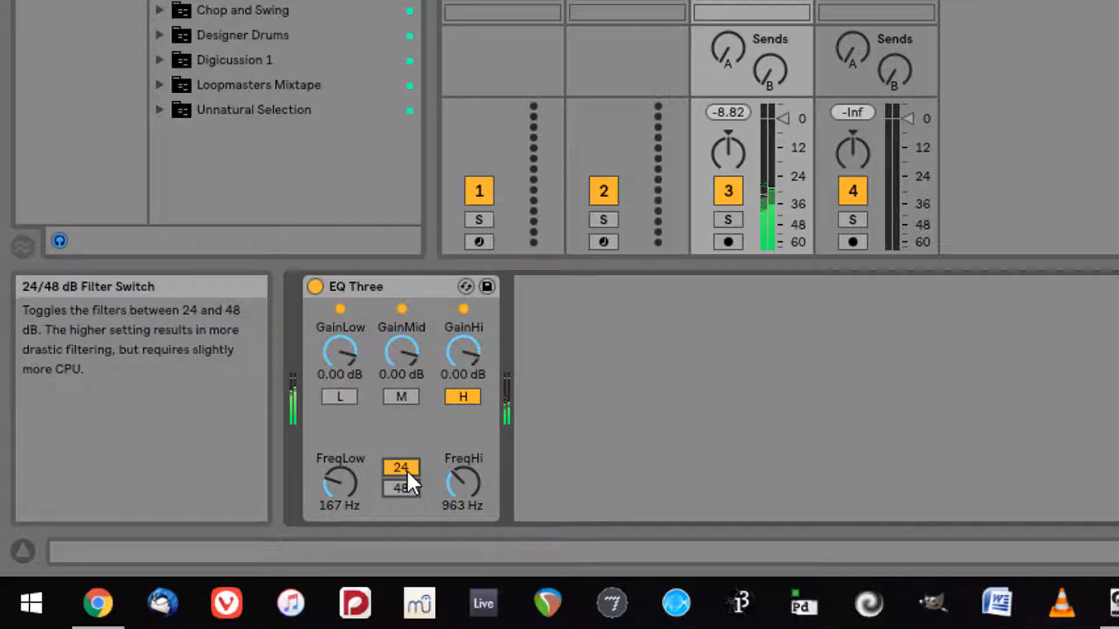
left_click(464, 394)
left_click(399, 395)
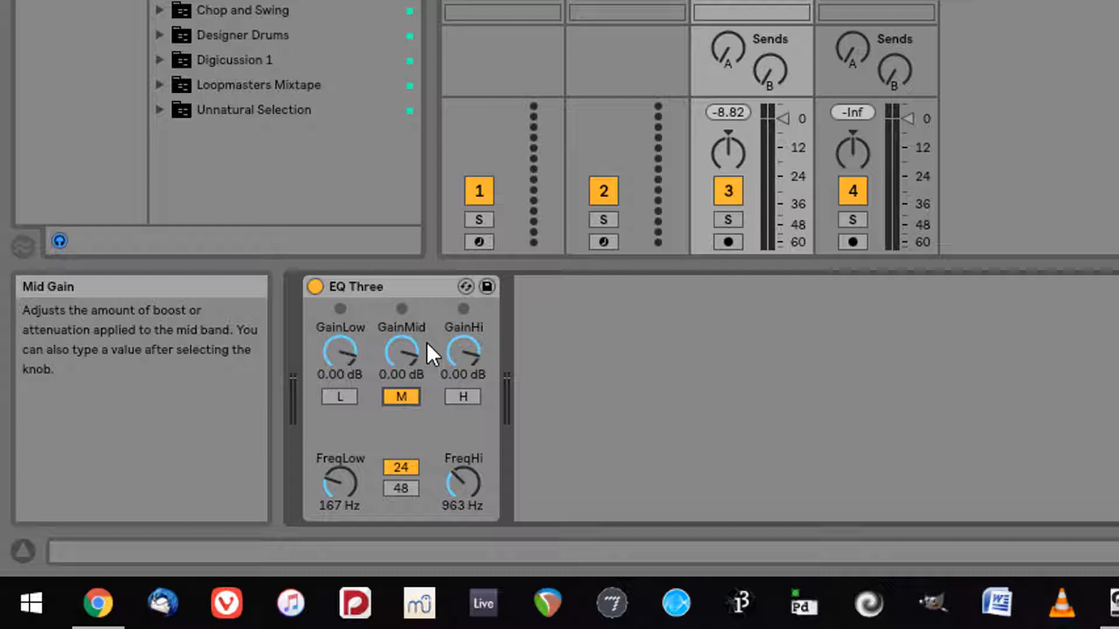
Replace EQ Three on the cello track with the Erosion effect and start playback
left_click(390, 287)
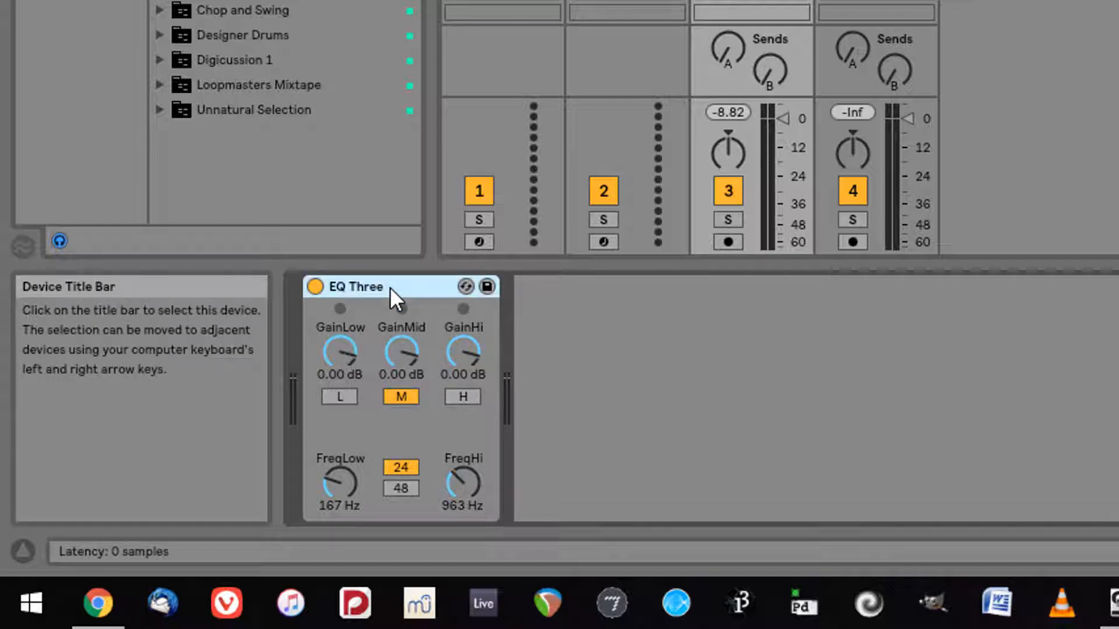
key("Delete")
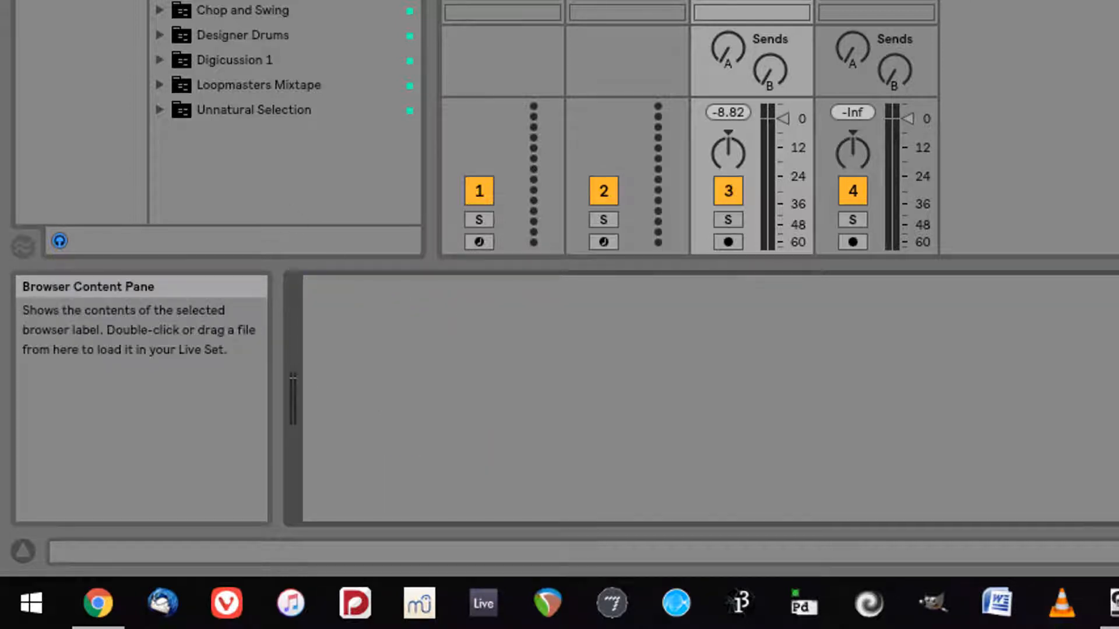
left_click_drag(484, 185, 502, 323)
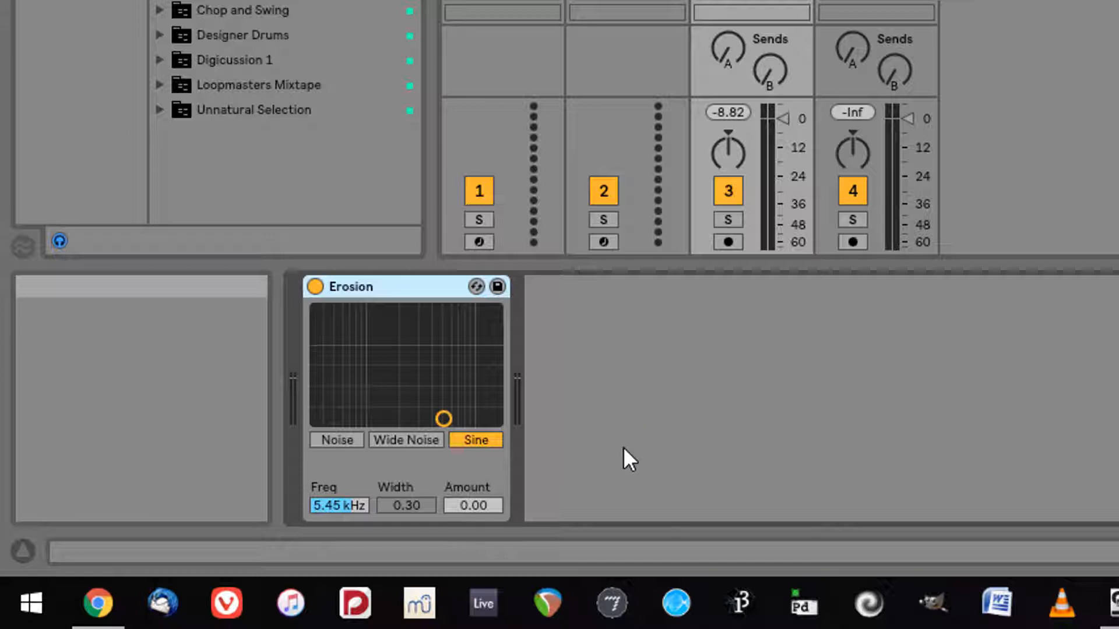
key("space")
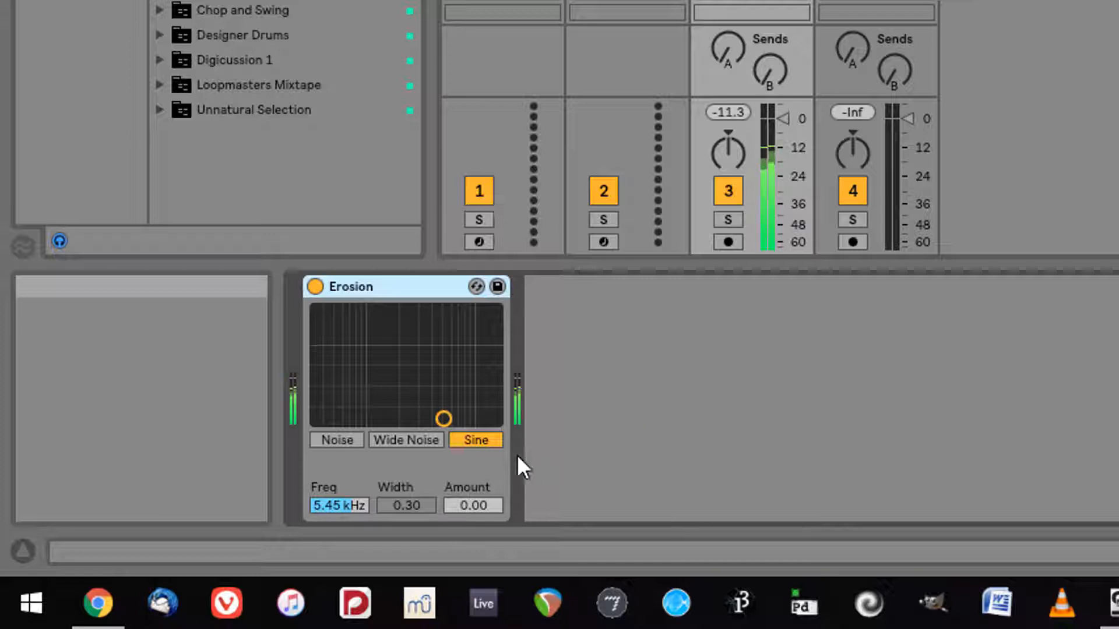
Set Erosion's frequency to 2.22 kHz and amount to 176, and try Noise mode before switching to Wide Noise
left_click_drag(442, 411, 404, 318)
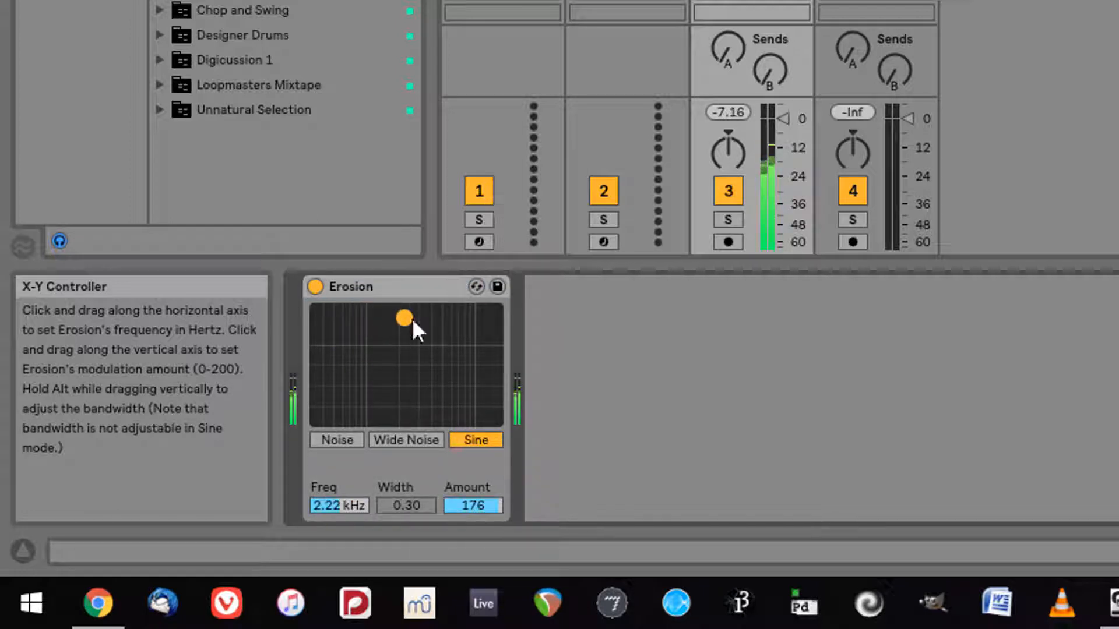
left_click(343, 443)
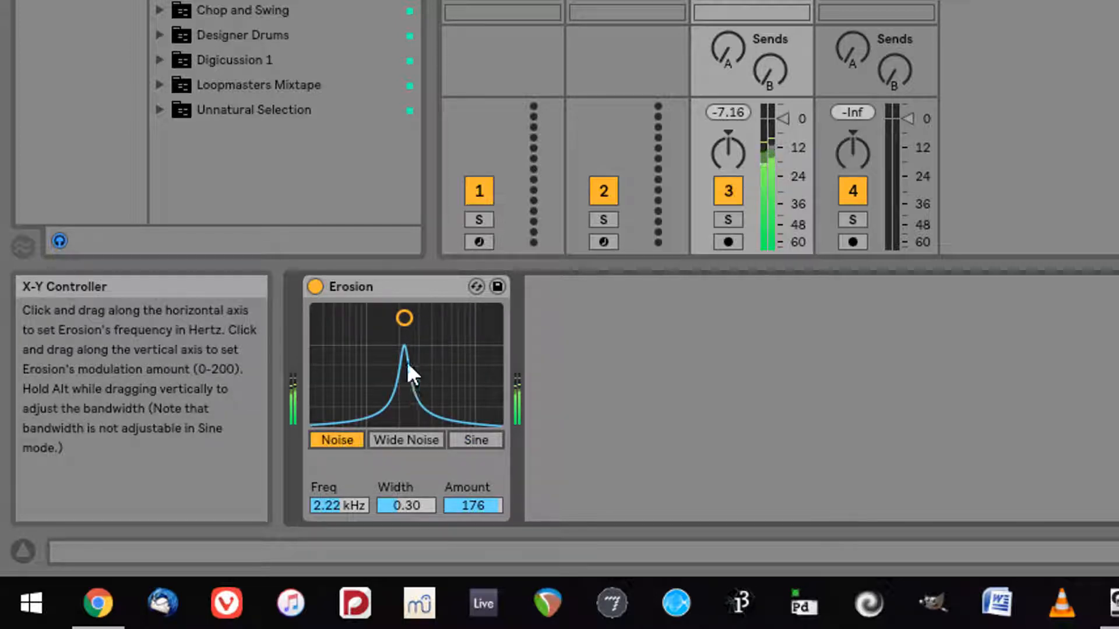
left_click(414, 435)
Try Erosion at 534 Hz with amount 60.2, then set width to 1.37, frequency to 1.85 kHz and amount to 200
left_click_drag(405, 318, 343, 360)
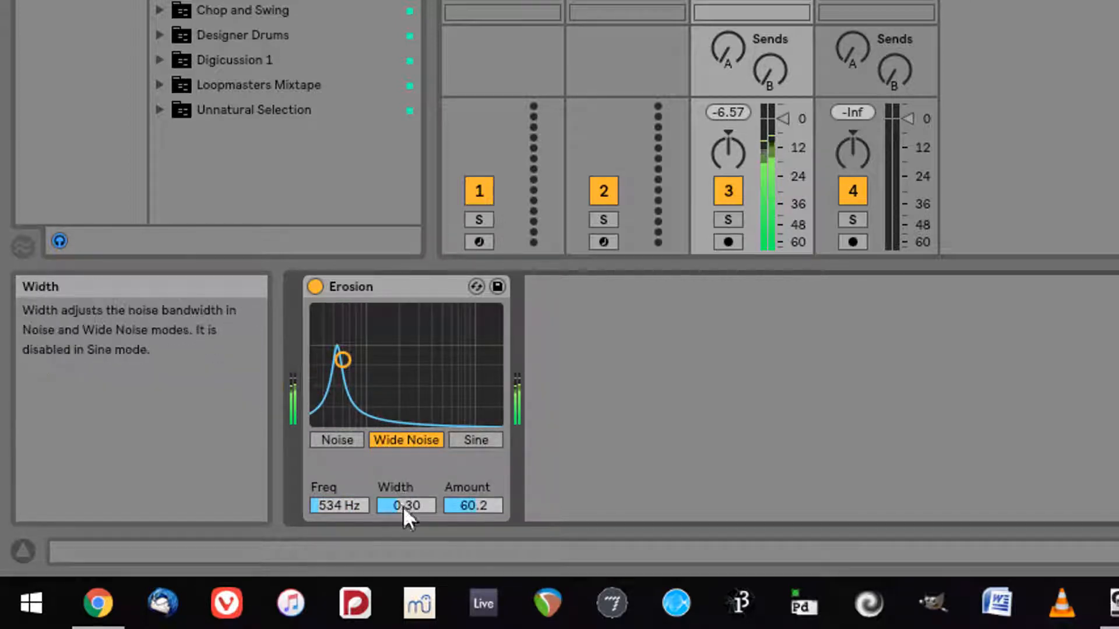
left_click_drag(406, 509, 405, 466)
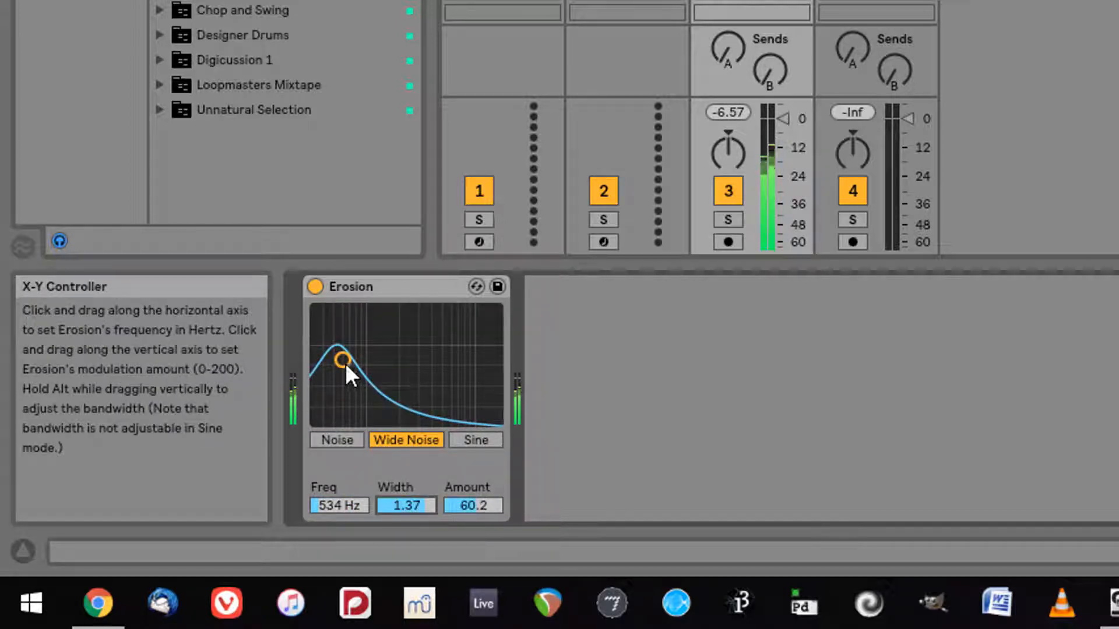
left_click_drag(344, 361, 397, 308)
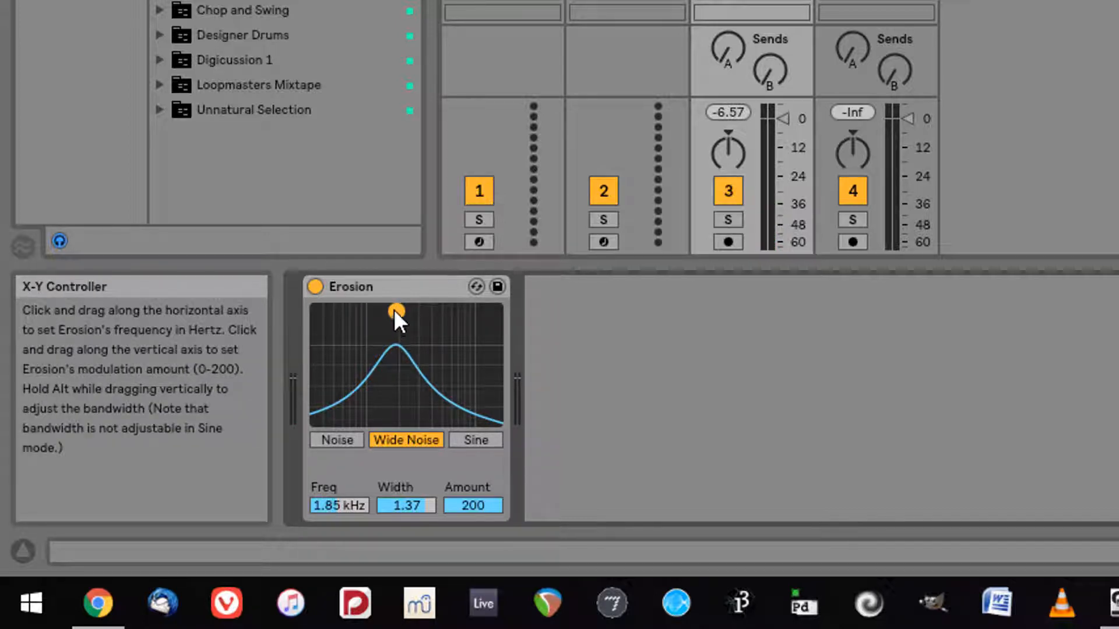
Replace Erosion on the cello track with the Flanger effect
left_click(403, 291)
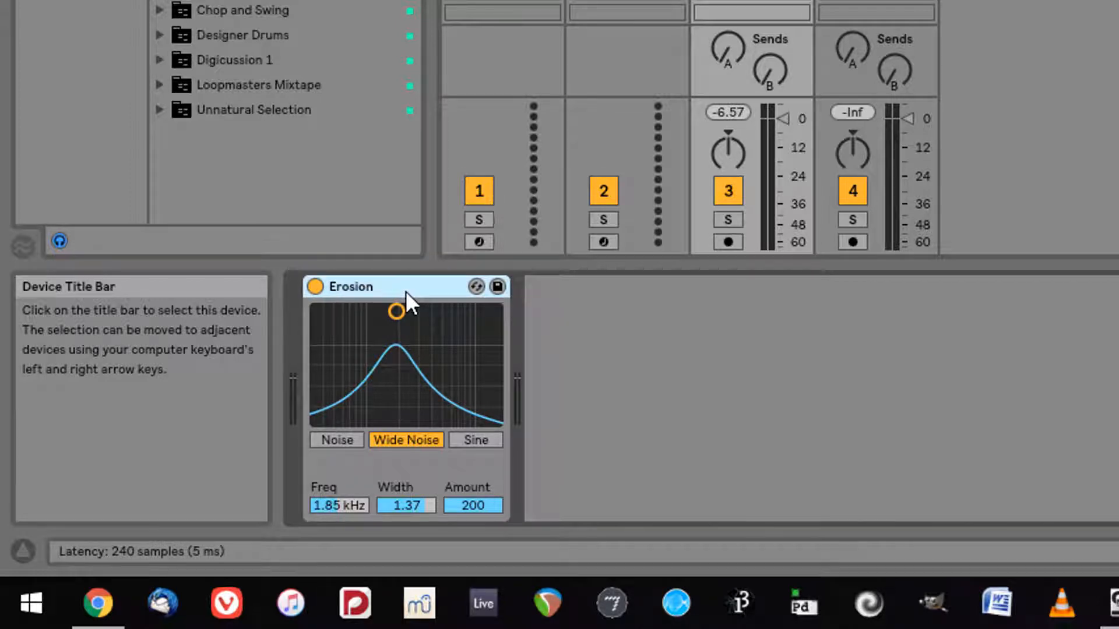
key("Delete")
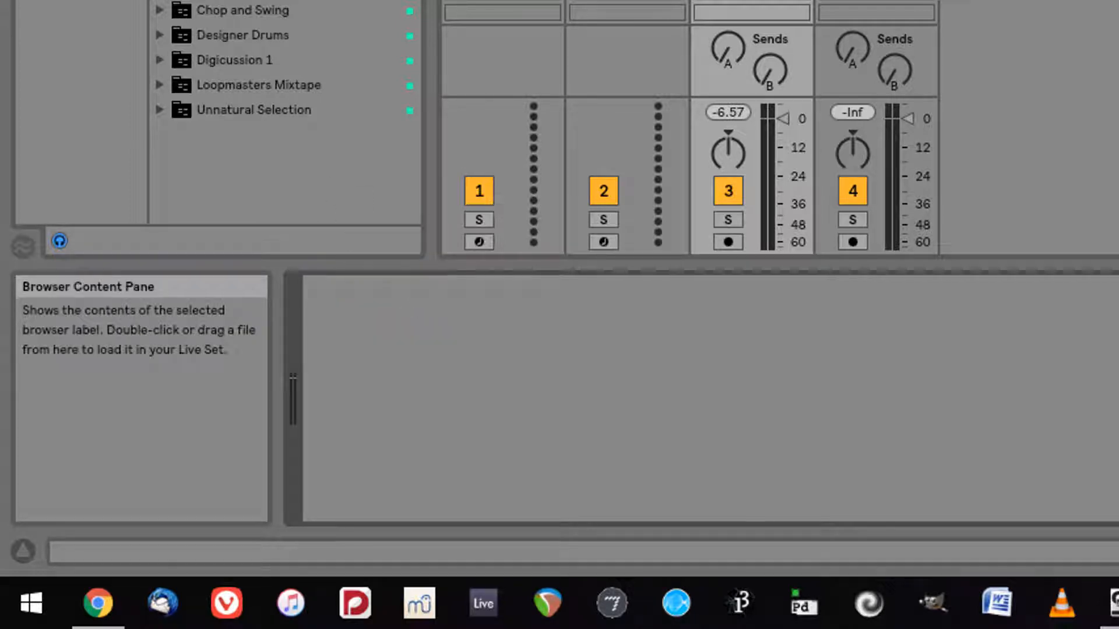
left_click_drag(245, 2, 460, 327)
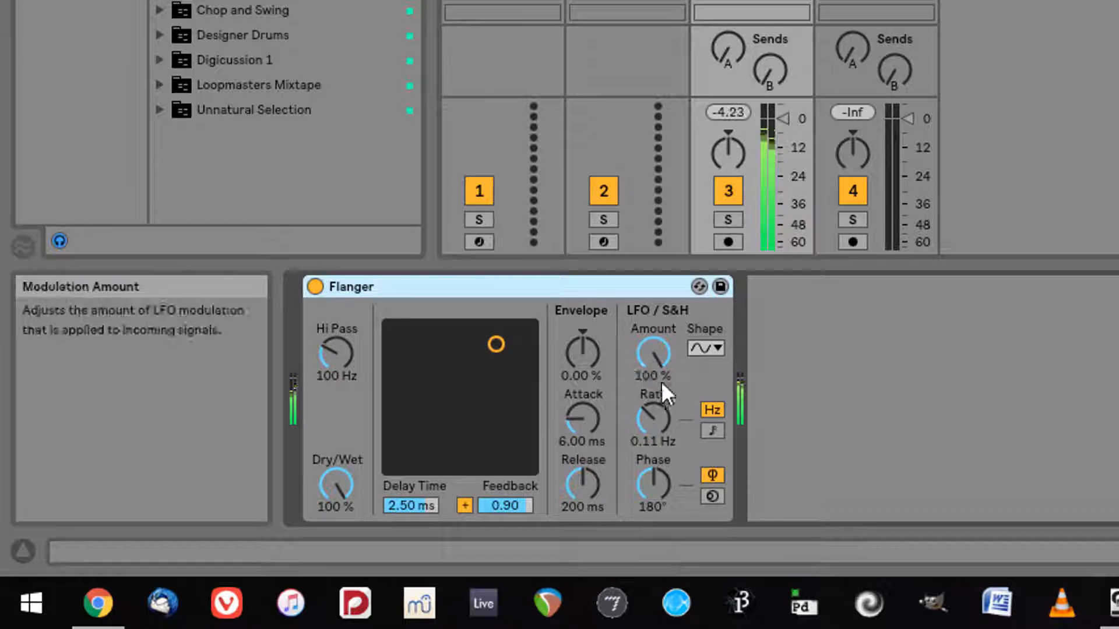
Set the Flanger's delay time to 0.65 ms and feedback to 0.95, with an LFO rate of 1.39 Hz and phase of 274°
left_click(495, 345)
left_click_drag(496, 344, 452, 335)
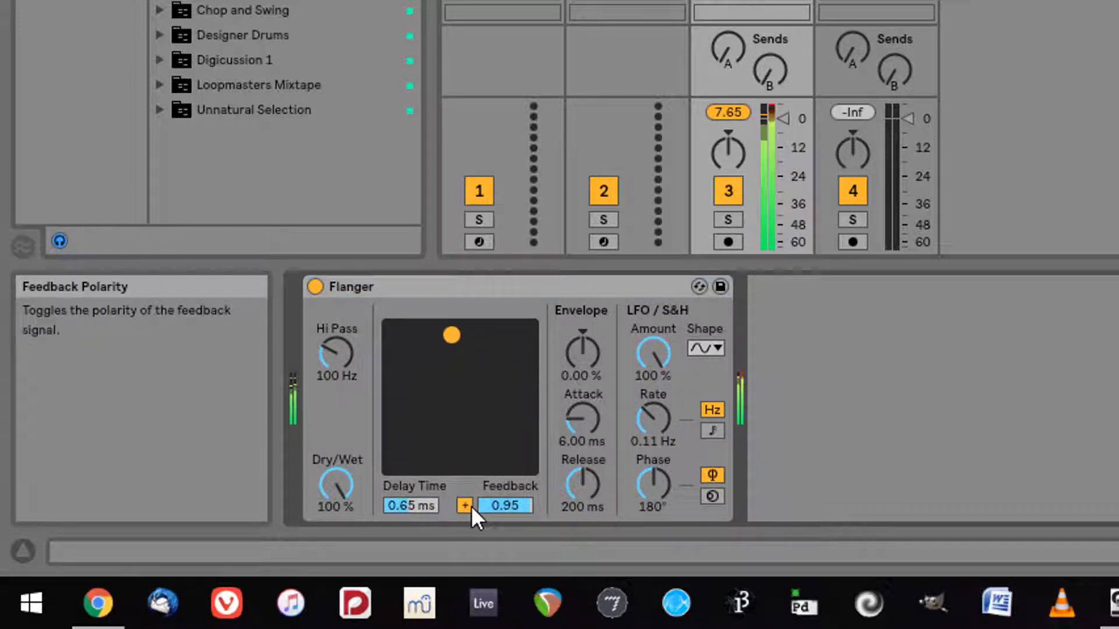
mouse_move(657, 401)
left_mouse_down()
mouse_move(656, 373)
mouse_move(653, 452)
mouse_move(653, 388)
left_mouse_up()
left_click_drag(650, 478, 651, 444)
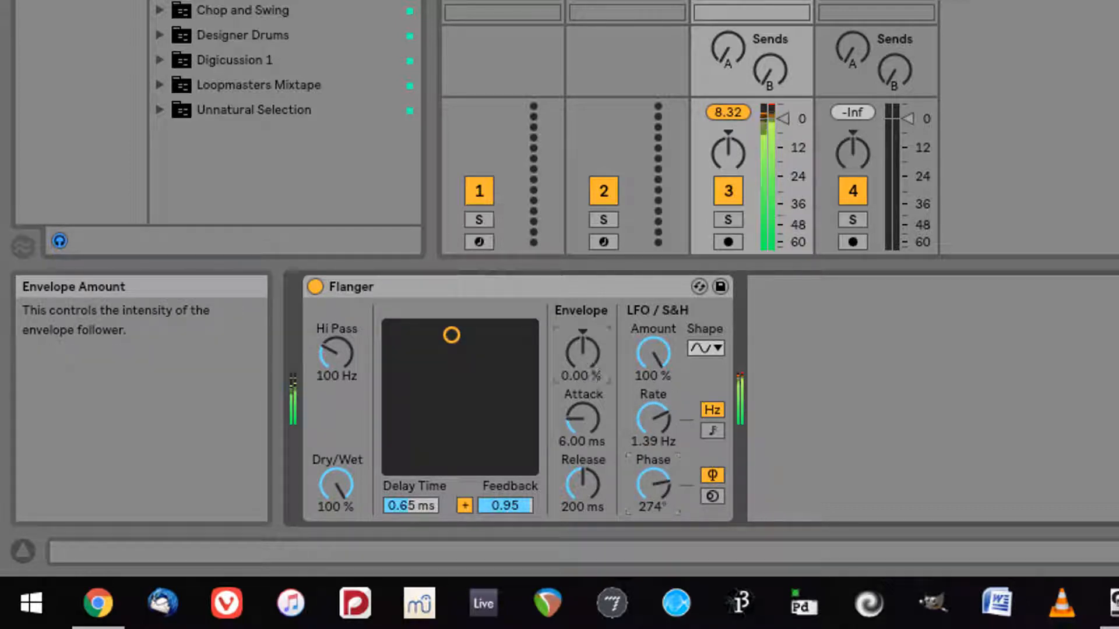
Set the Flanger's envelope amount to 25.4 %, attack to 2.24 ms and release to 286 ms
left_click_drag(587, 356, 587, 327)
left_click_drag(585, 423, 585, 443)
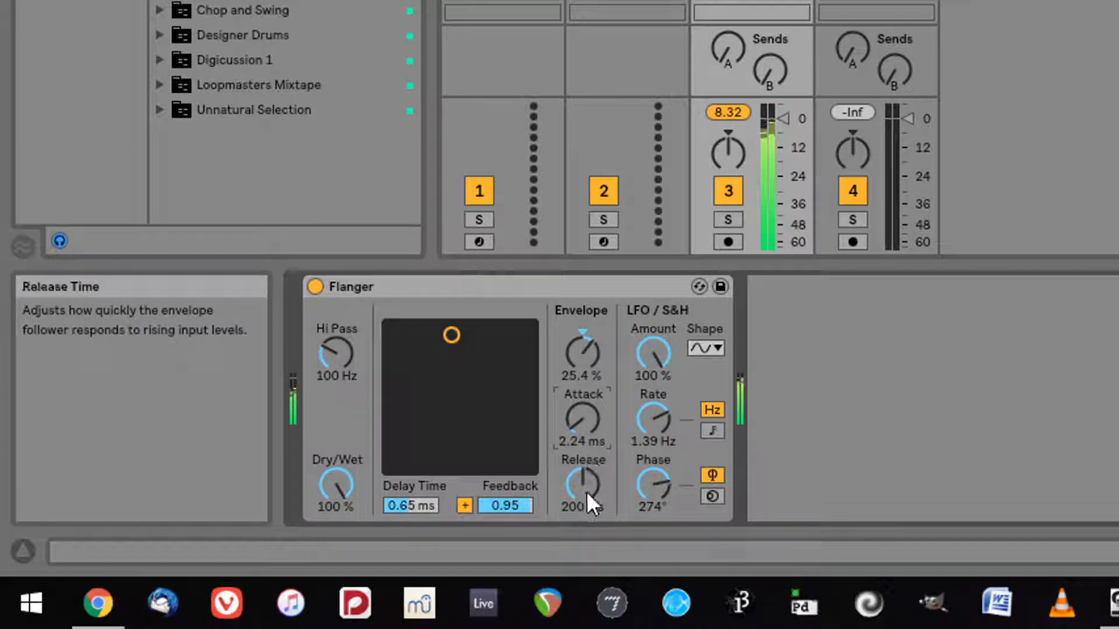
left_click_drag(586, 492, 586, 475)
Set the Flanger's delay time to 7.00 ms, feedback to 0.83 with negative polarity, and Hi Pass to 24.9 Hz
left_click_drag(455, 342, 530, 355)
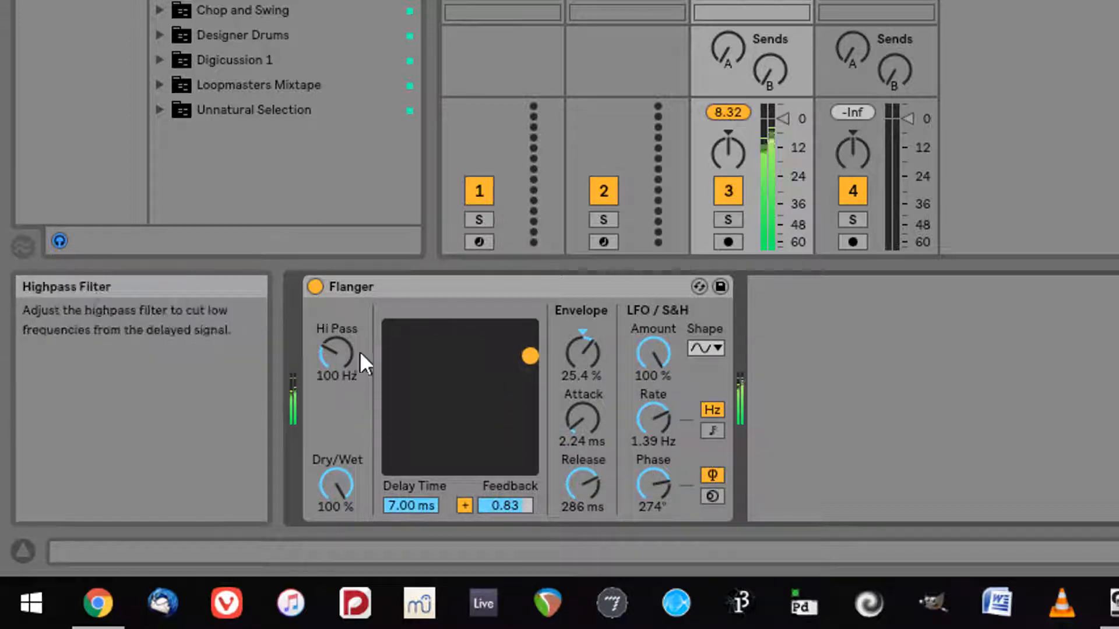
left_click_drag(359, 351, 359, 380)
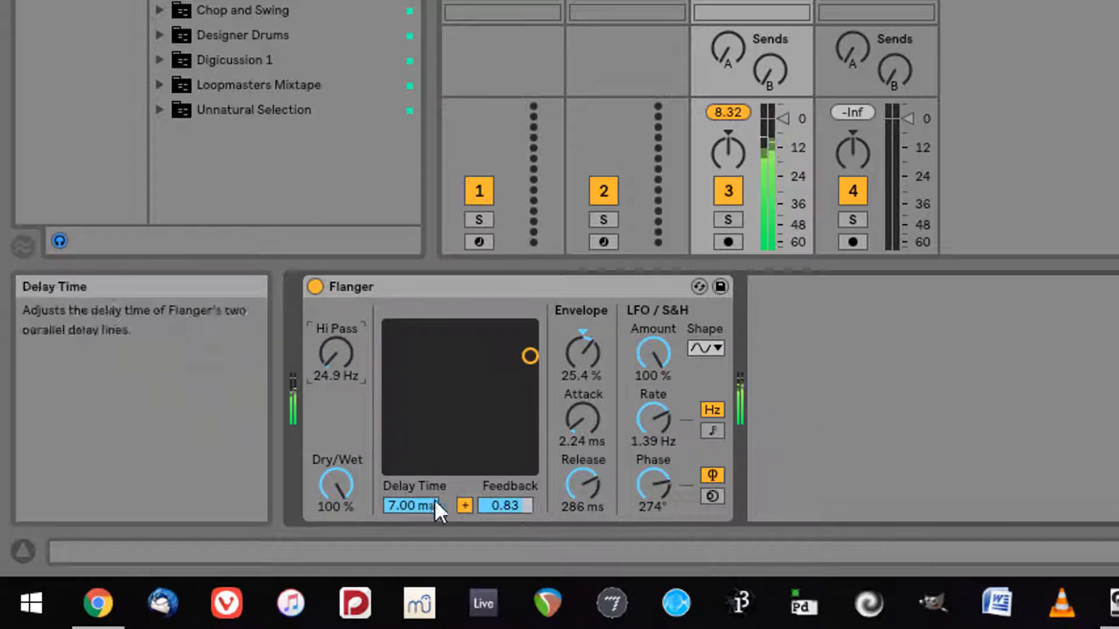
left_click(465, 505)
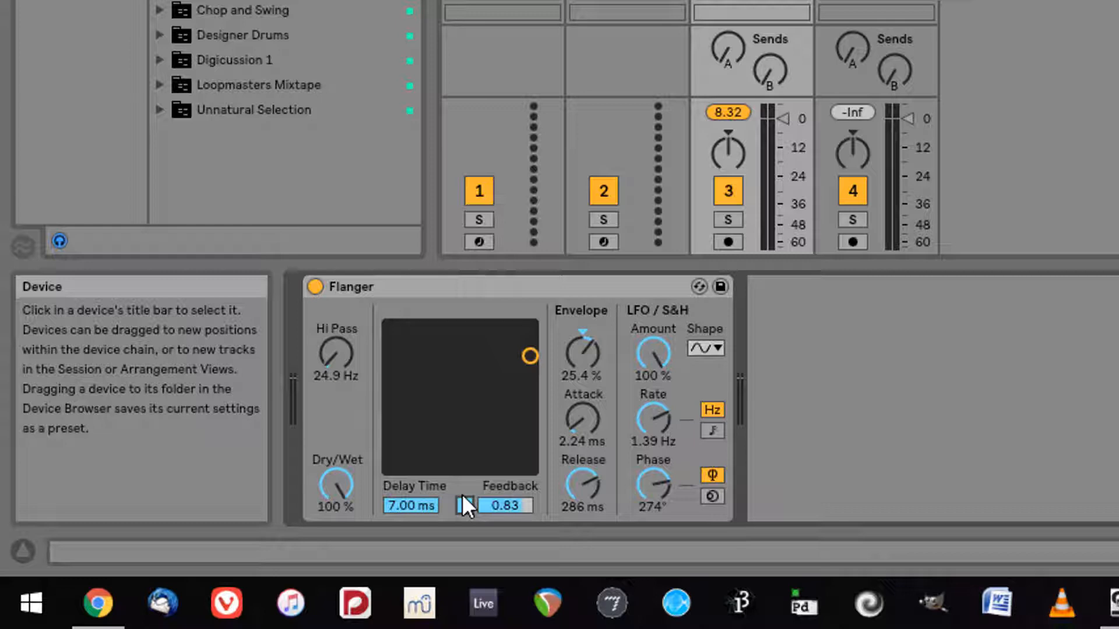
Replace the Flanger on the cello track with the Gate effect and start playback
left_click(490, 299)
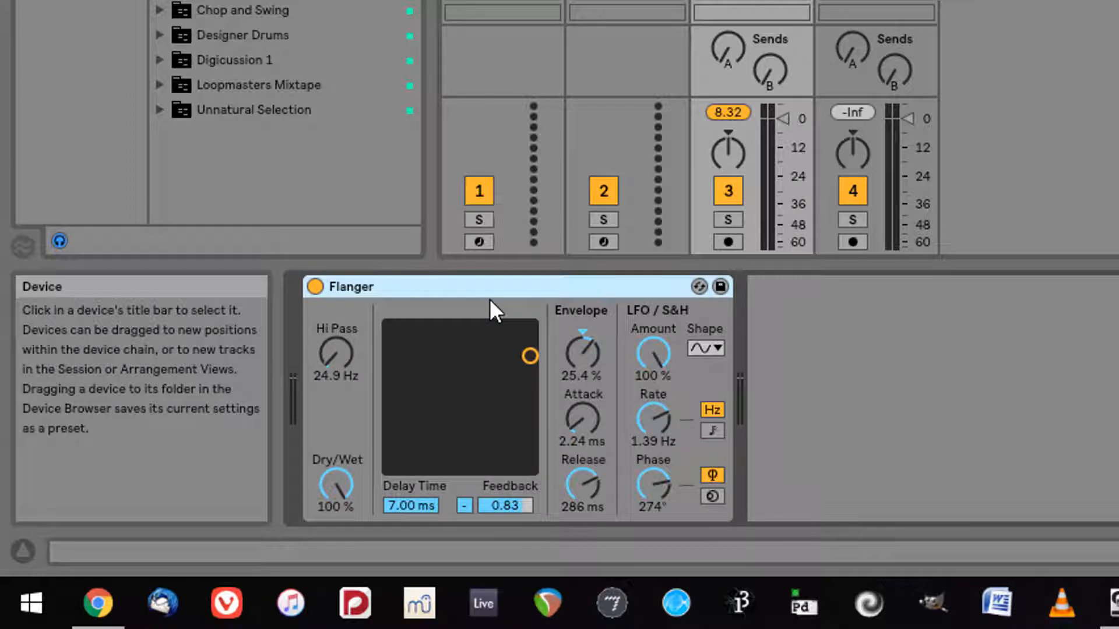
key("Delete")
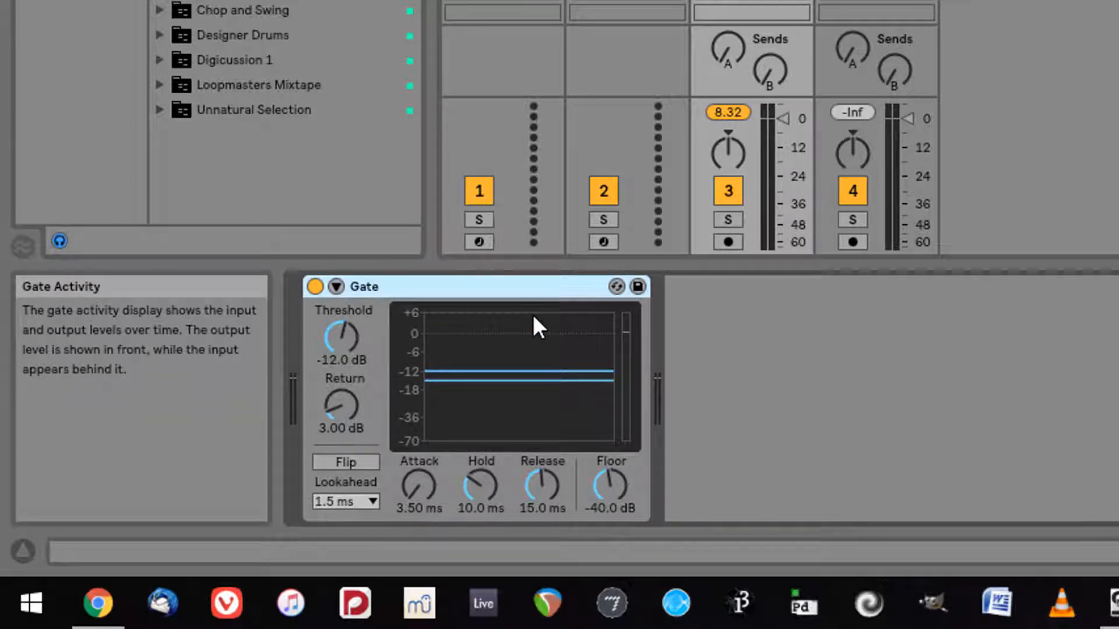
key("space")
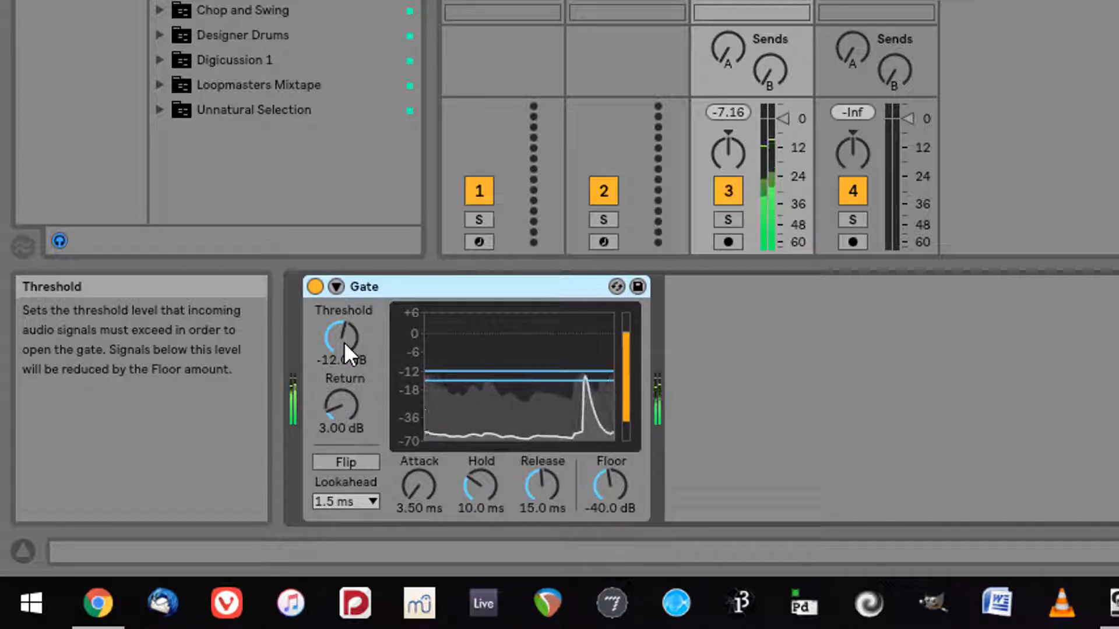
Set the Gate's threshold to -16.5 dB and return to 5.52 dB
left_click_drag(343, 342, 344, 366)
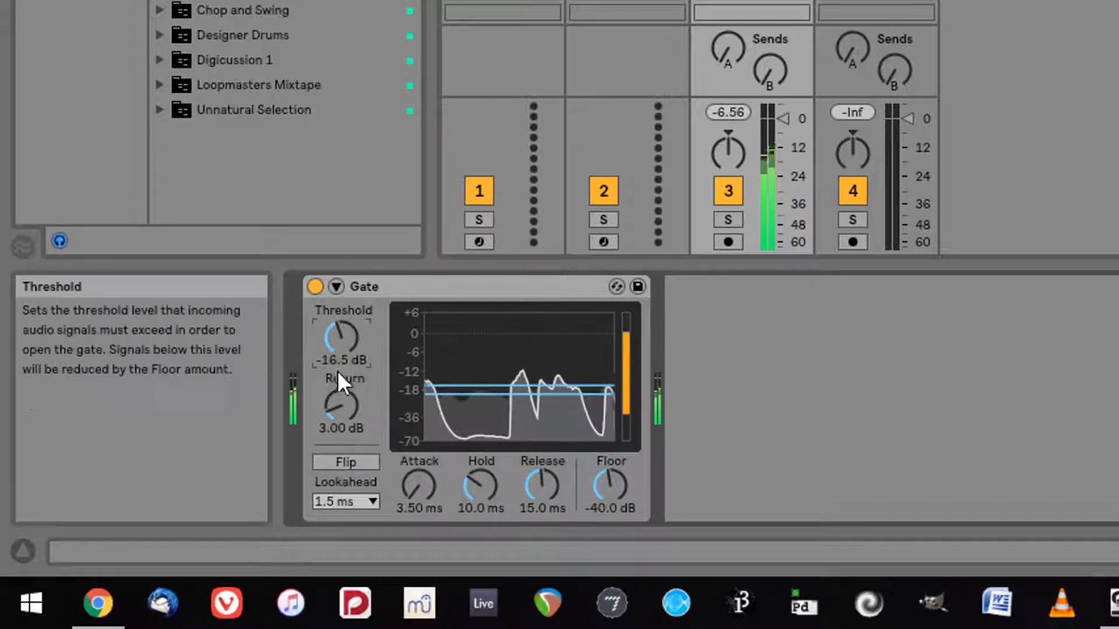
left_click_drag(342, 405, 341, 389)
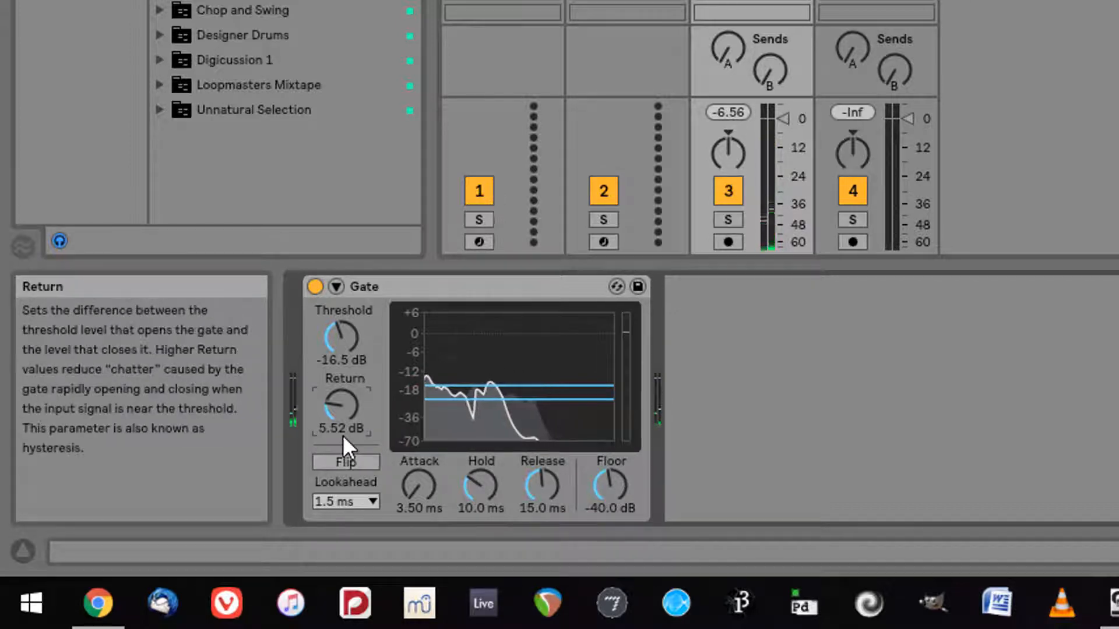
Replace the Gate on the cello track with the Grain Delay effect
left_click(481, 283)
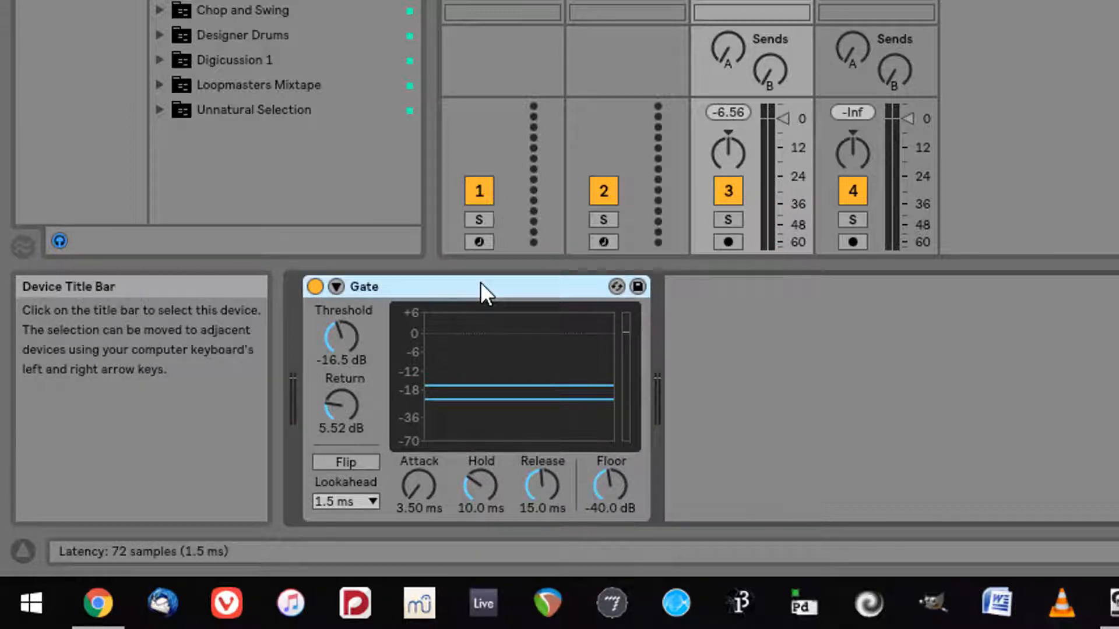
key("Delete")
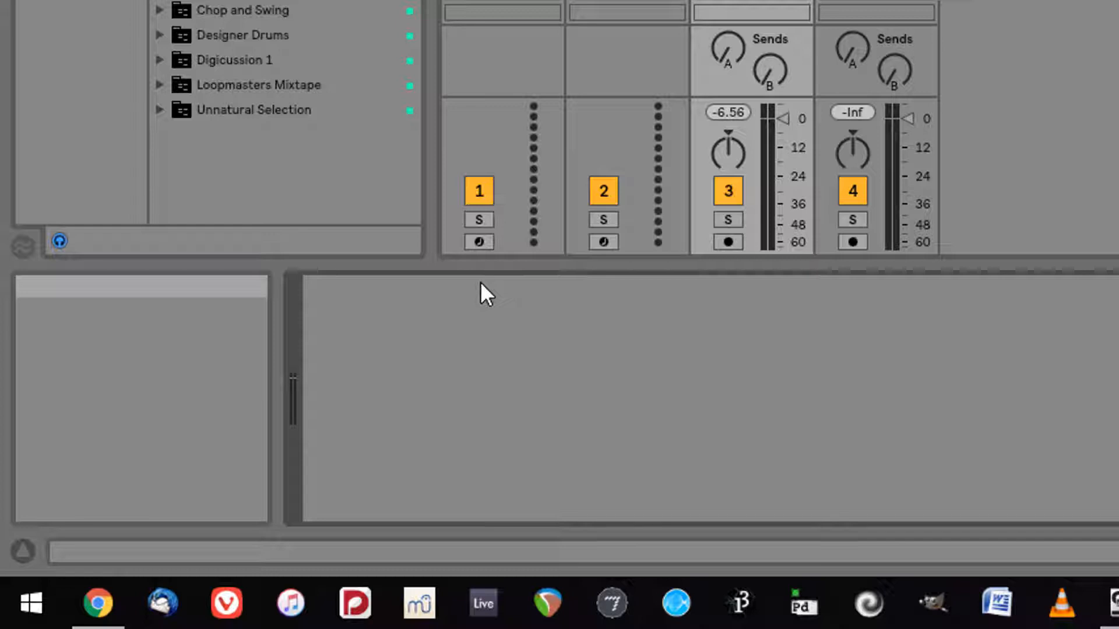
left_click_drag(233, 1, 438, 373)
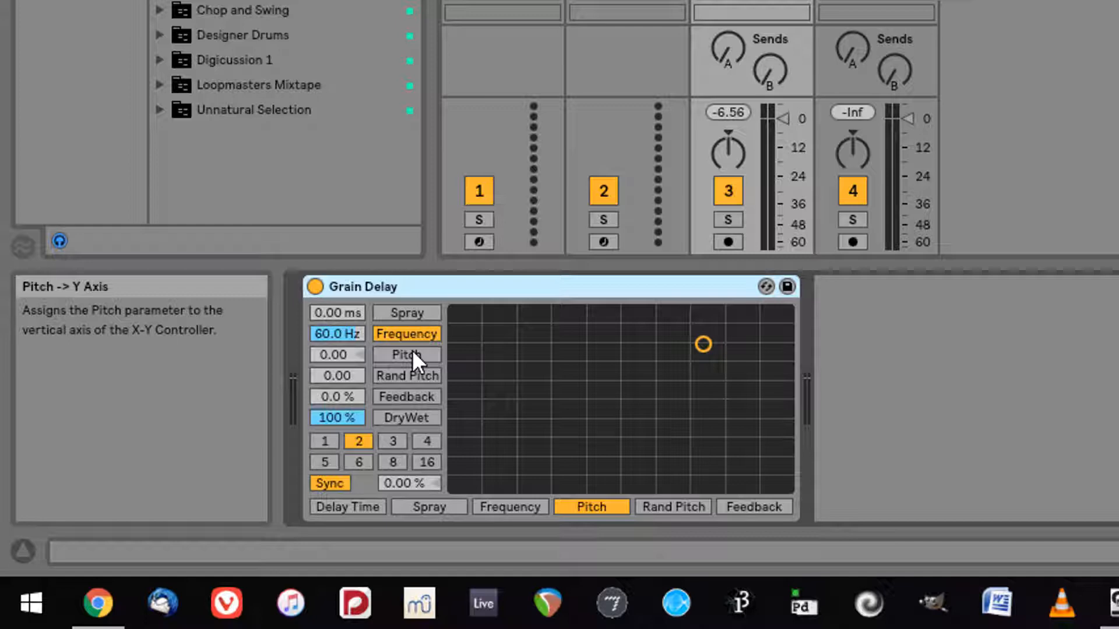
With the Grain Delay's X-Y Controller, set pitch to -16.2, feedback to 77 %, spray to 344 ms and frequency to 18.6 Hz
left_click(415, 394)
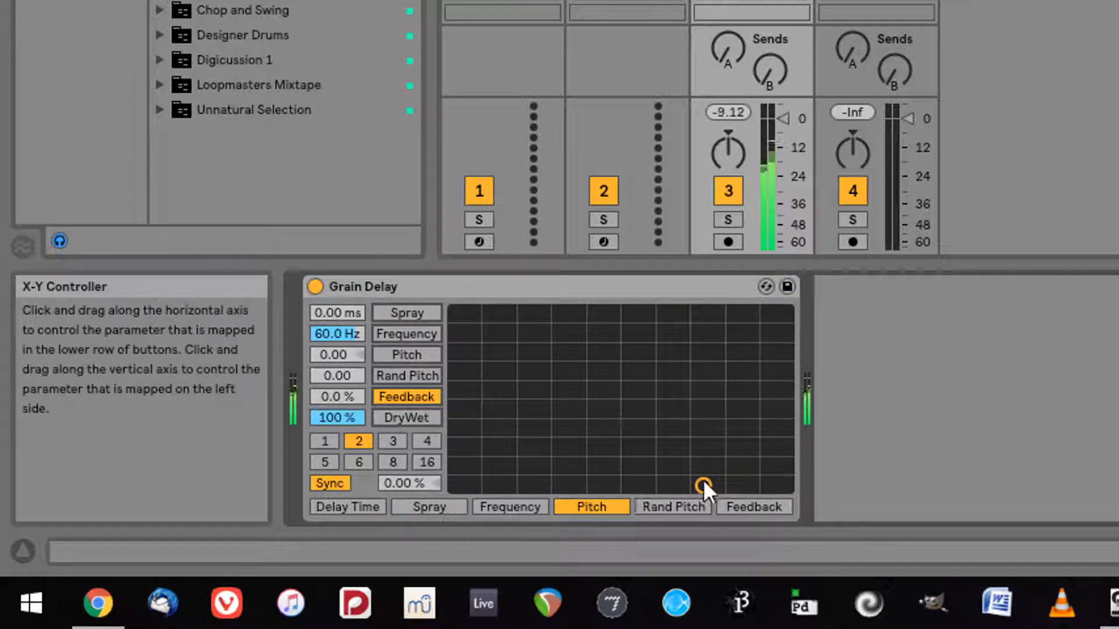
mouse_move(703, 483)
left_mouse_down()
mouse_move(709, 342)
mouse_move(619, 319)
mouse_move(591, 344)
left_mouse_up()
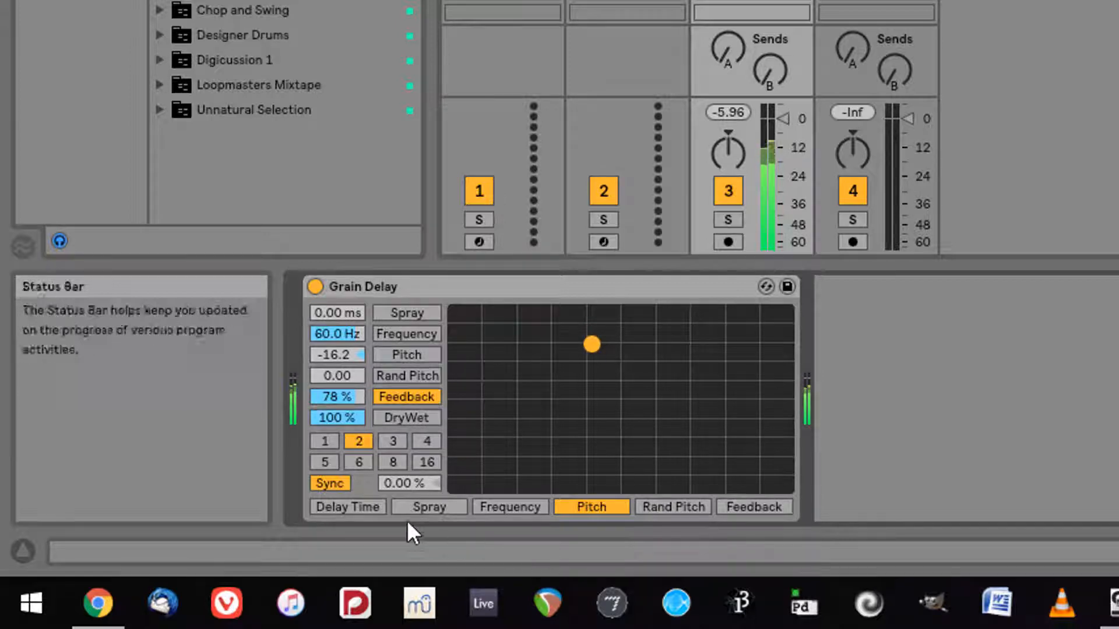
left_click(440, 501)
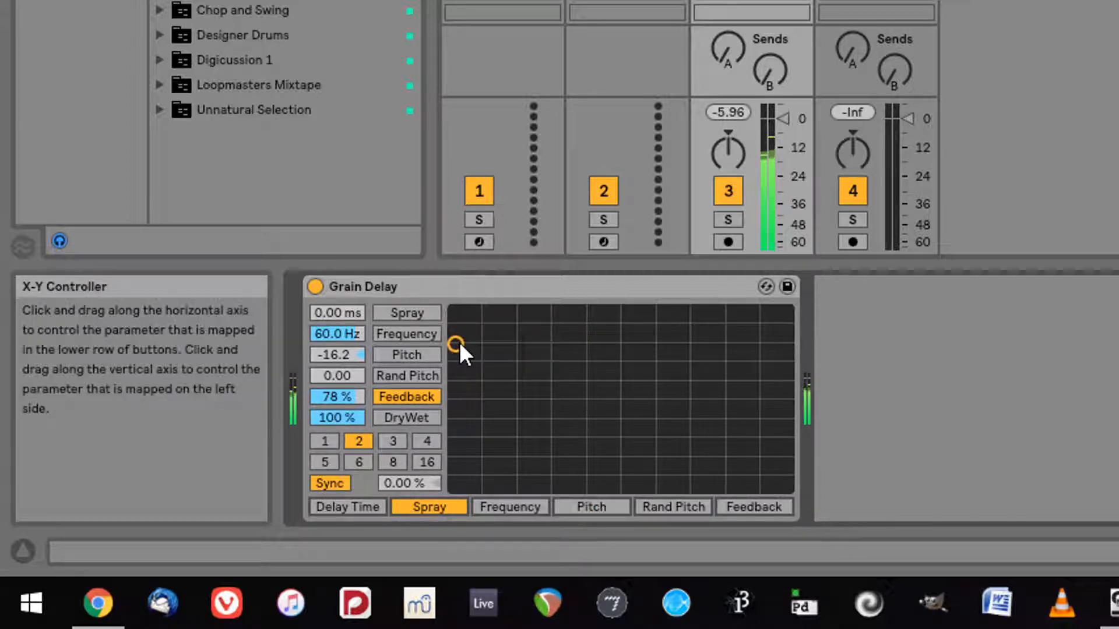
left_click_drag(459, 342, 617, 345)
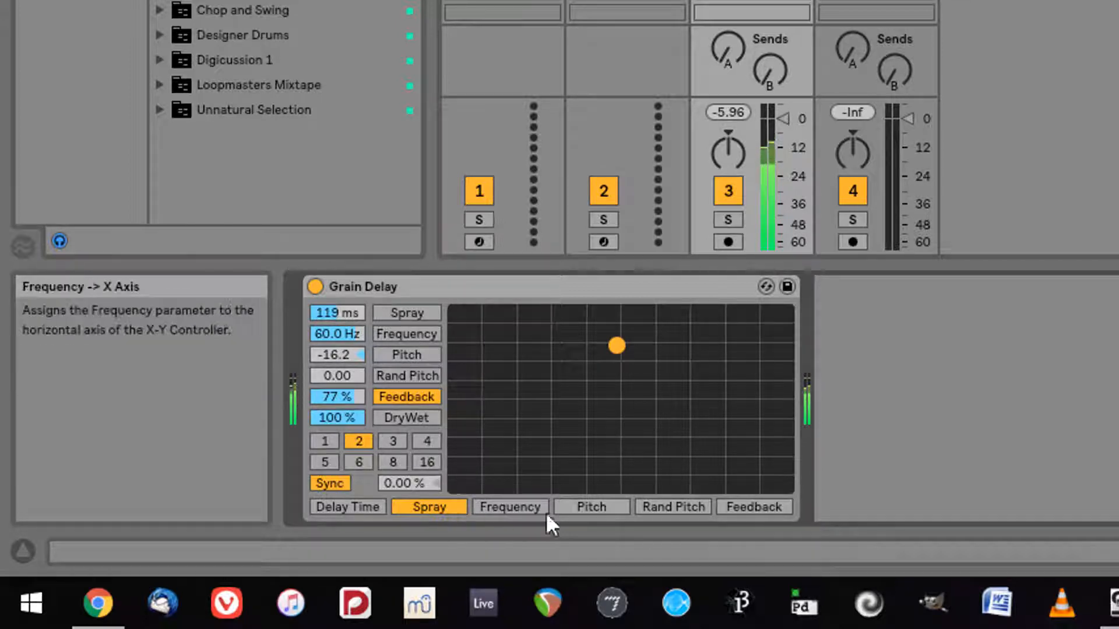
left_click(411, 335)
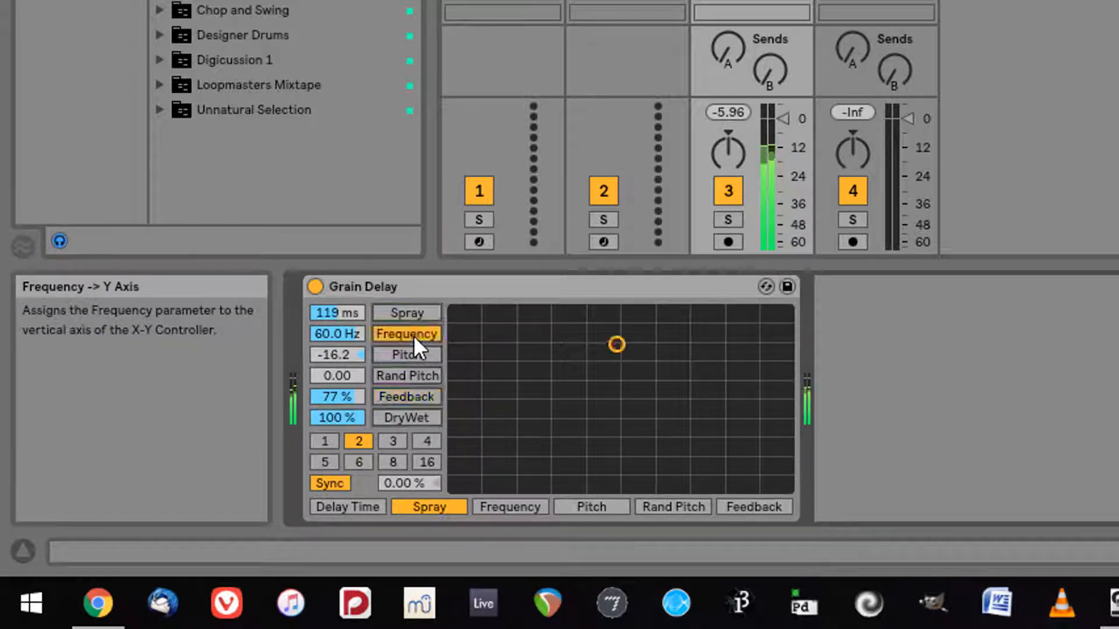
left_click_drag(619, 344, 729, 384)
Assign Delay Time and DryWet to the X-Y Controller, set dry/wet to 98 %, and switch the delay mode to Time
left_click(374, 510)
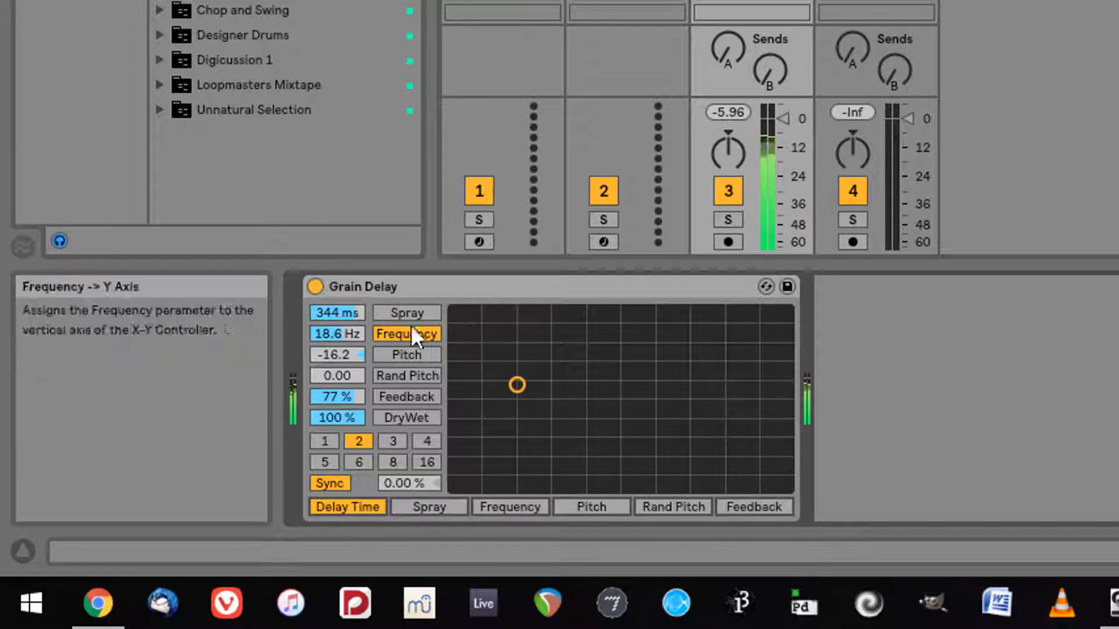
left_click(422, 415)
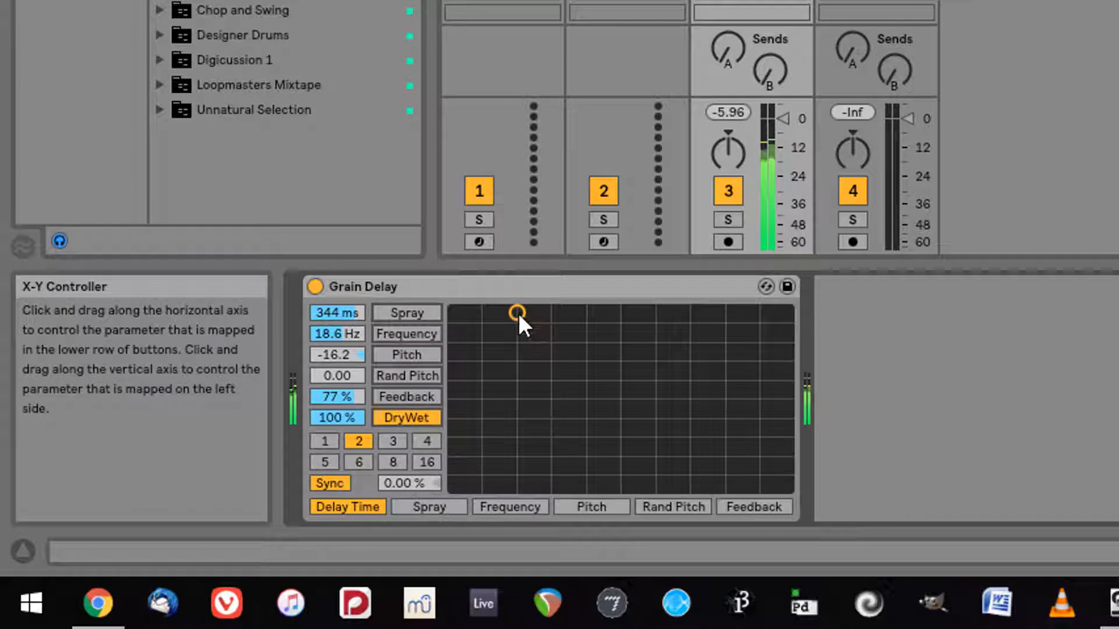
left_click_drag(519, 313, 678, 315)
left_click(337, 485)
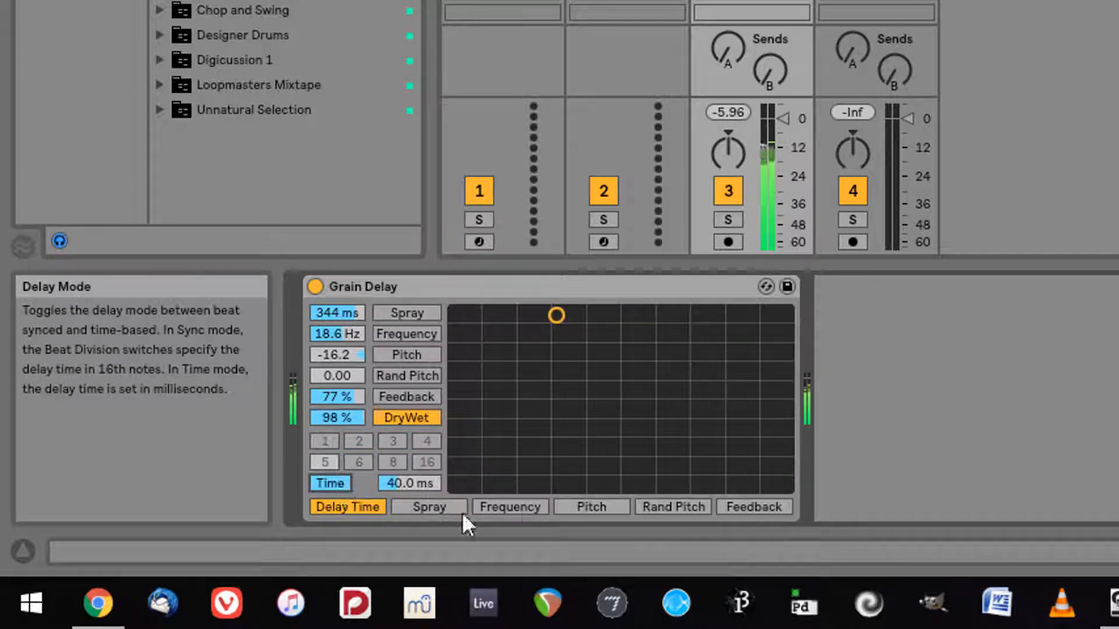
Assign Frequency and Pitch to the X-Y Controller axes and set frequency to 107 Hz and pitch to 8.73
left_click(522, 507)
left_click(430, 334)
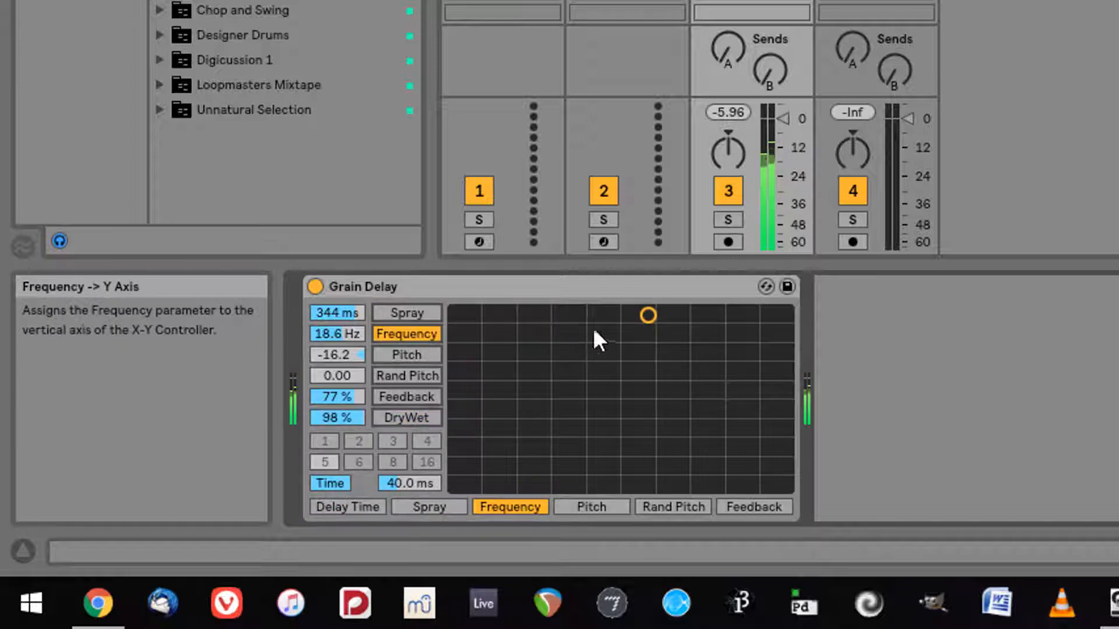
left_click(420, 355)
left_click_drag(658, 413, 763, 325)
Set the Grain Delay's spray to 17.9 ms and random pitch to 22.9 in the X-Y Controller, and lower dry/wet to 1.6 %
left_click(424, 380)
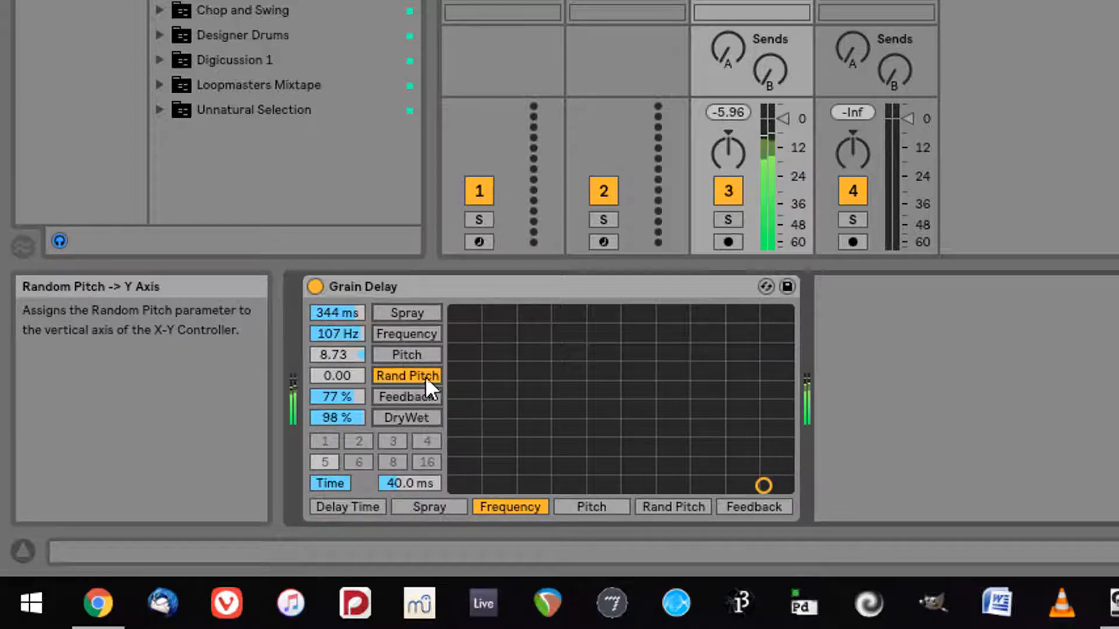
left_click(406, 313)
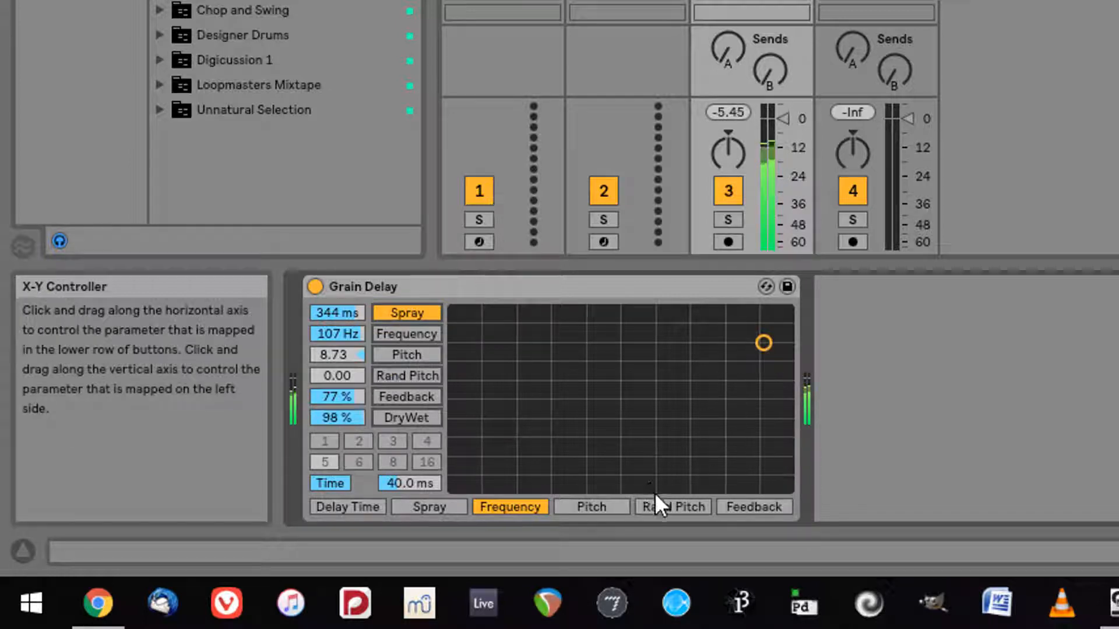
left_click(668, 507)
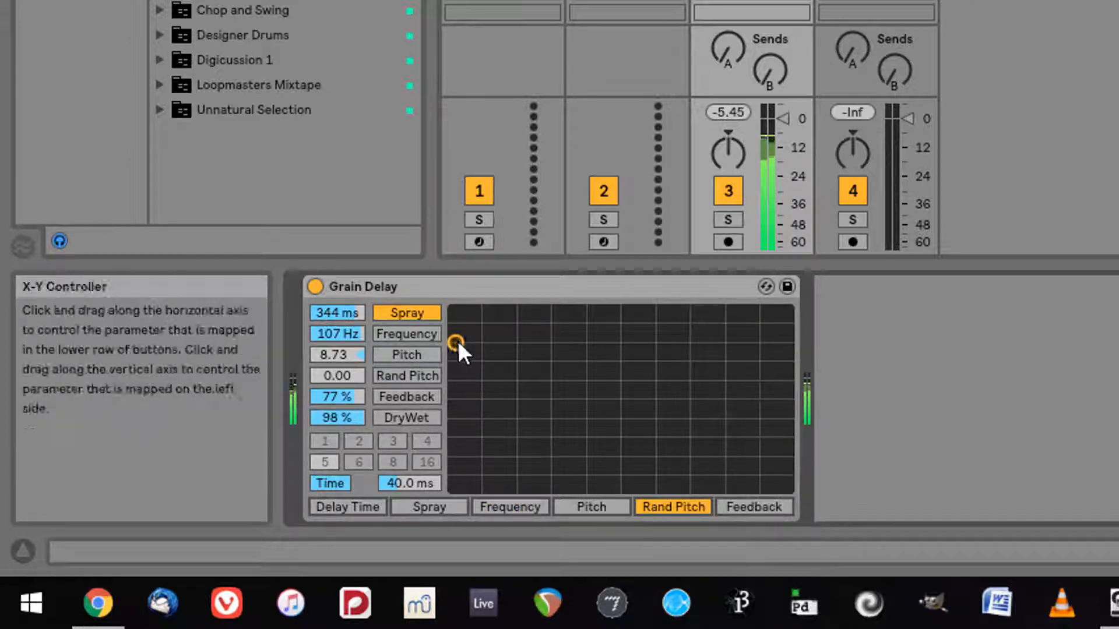
left_click_drag(458, 342, 580, 453)
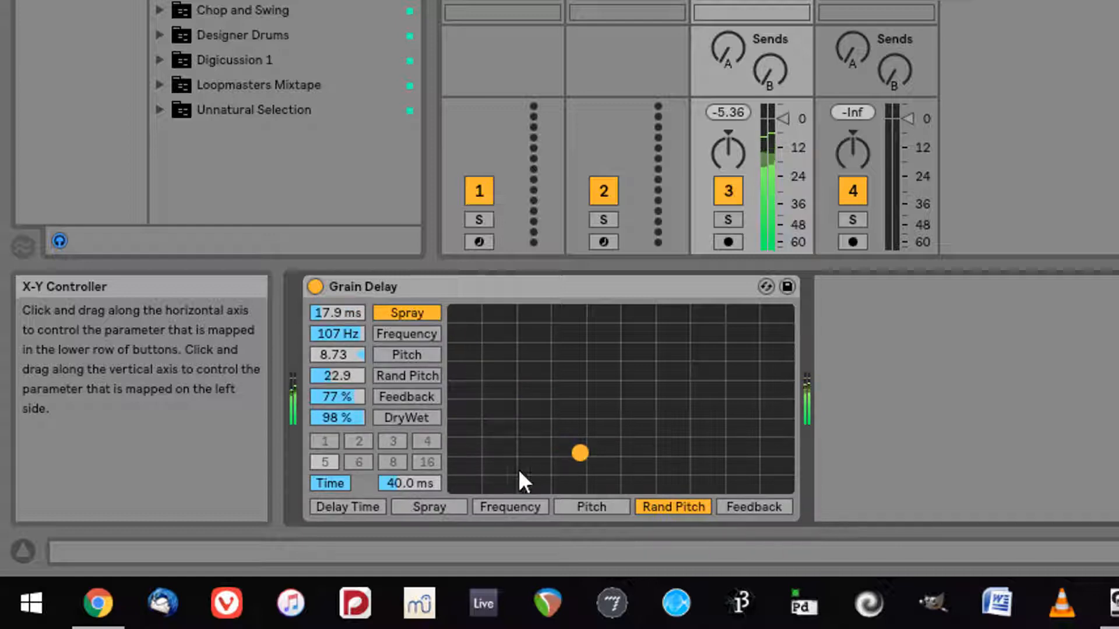
left_click_drag(349, 418, 348, 537)
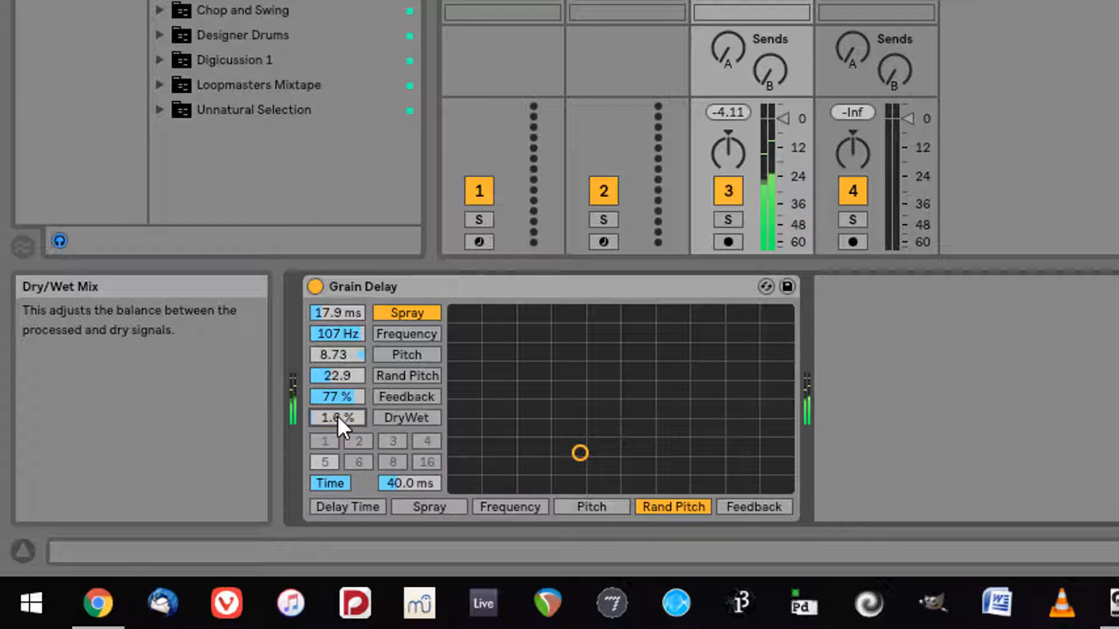
Replace the Grain Delay on the cello track with the Limiter effect
left_click(446, 289)
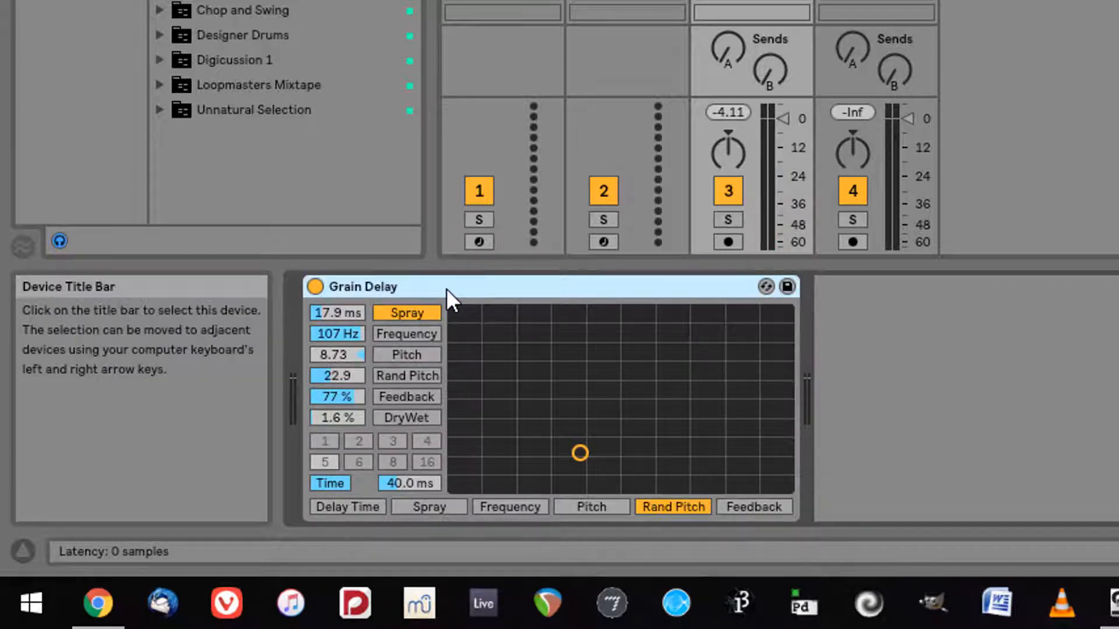
key("Delete")
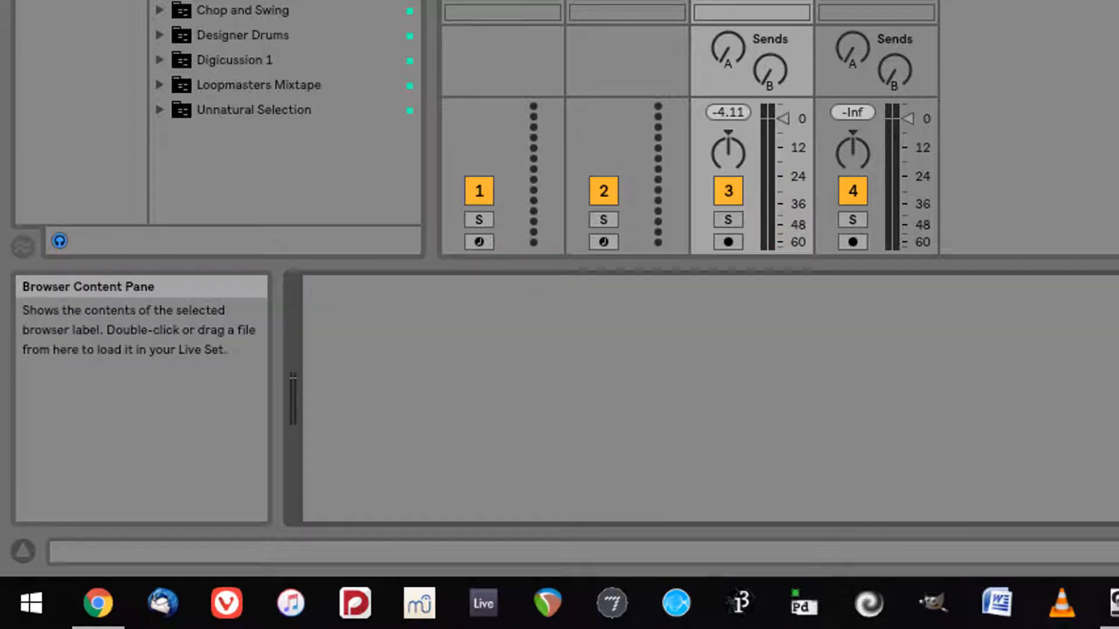
left_click_drag(233, 1, 387, 402)
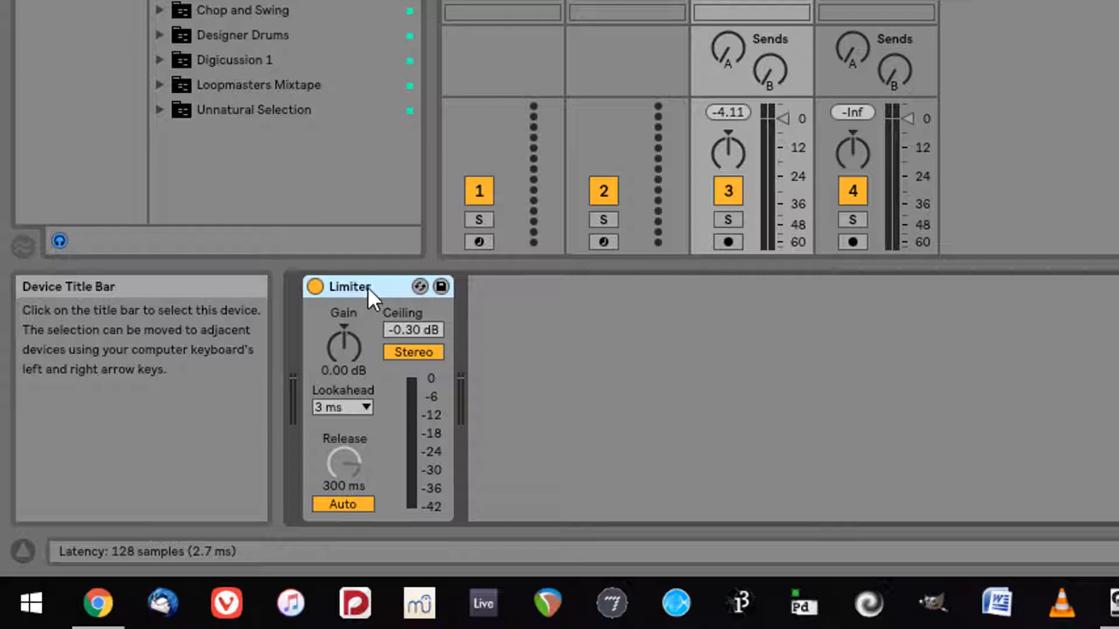
Start playback and raise the Limiter's gain to 24.0 dB
key("space")
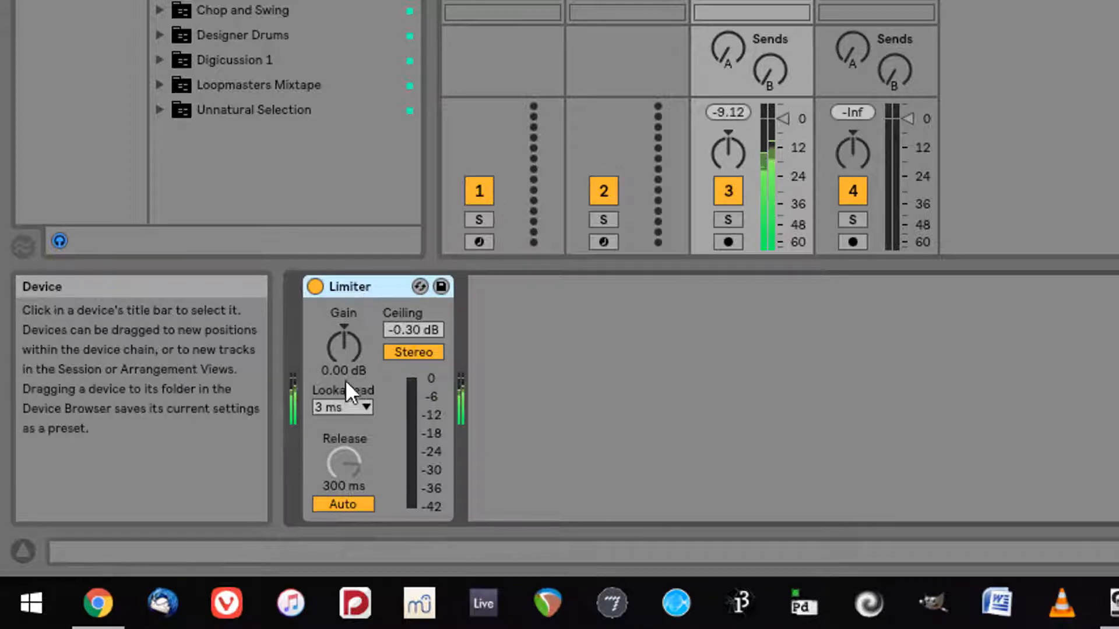
left_click_drag(345, 351, 345, 273)
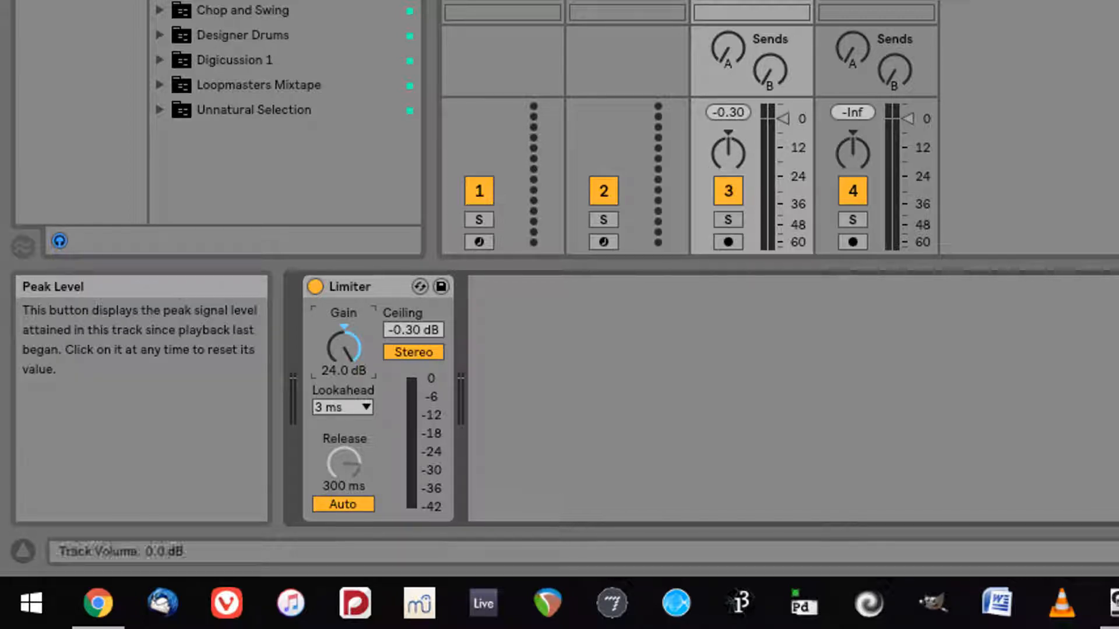
Replace the Limiter on the cello track with the Looper effect
left_click(373, 285)
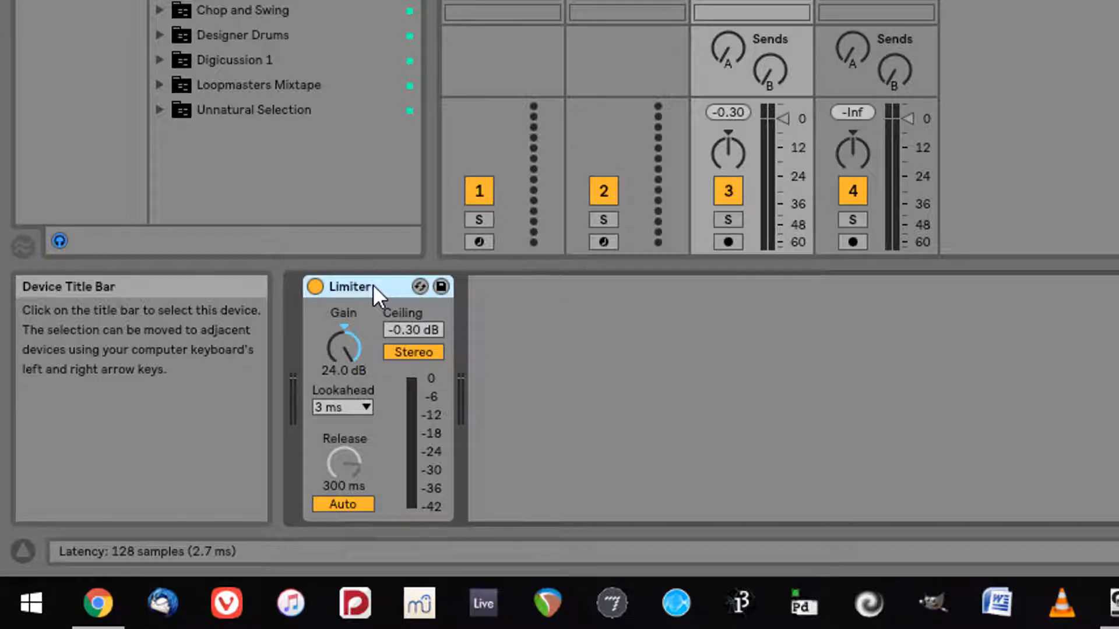
key("Delete")
left_click_drag(250, 3, 448, 435)
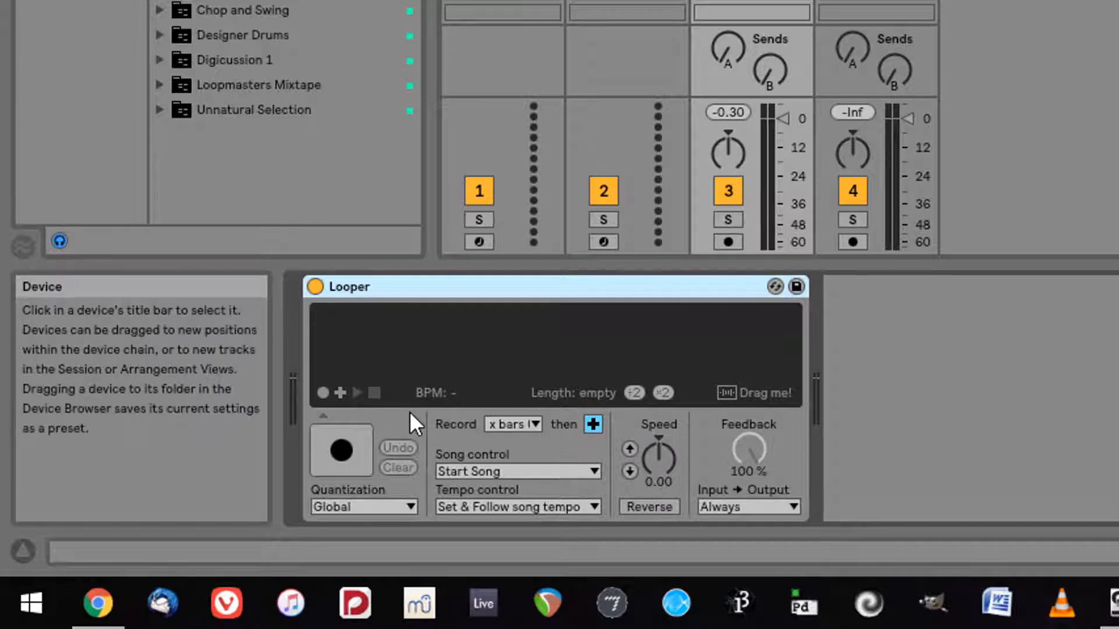
Record a 1-bar loop of the cello in the Looper with overdub following, and switch the Looper to play mode
left_click(506, 421)
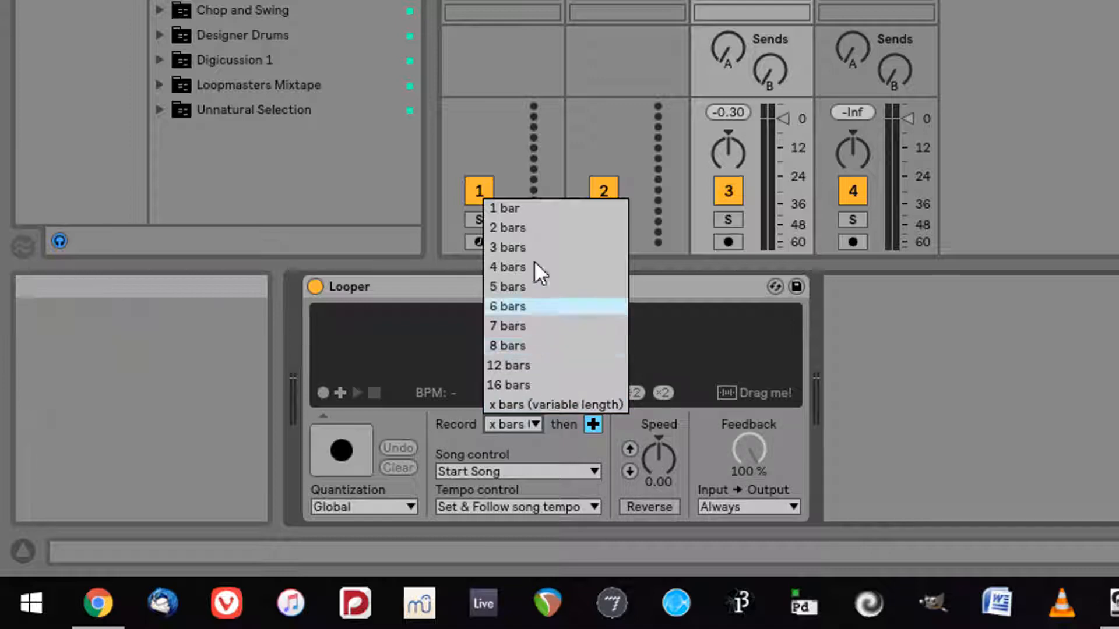
left_click(533, 208)
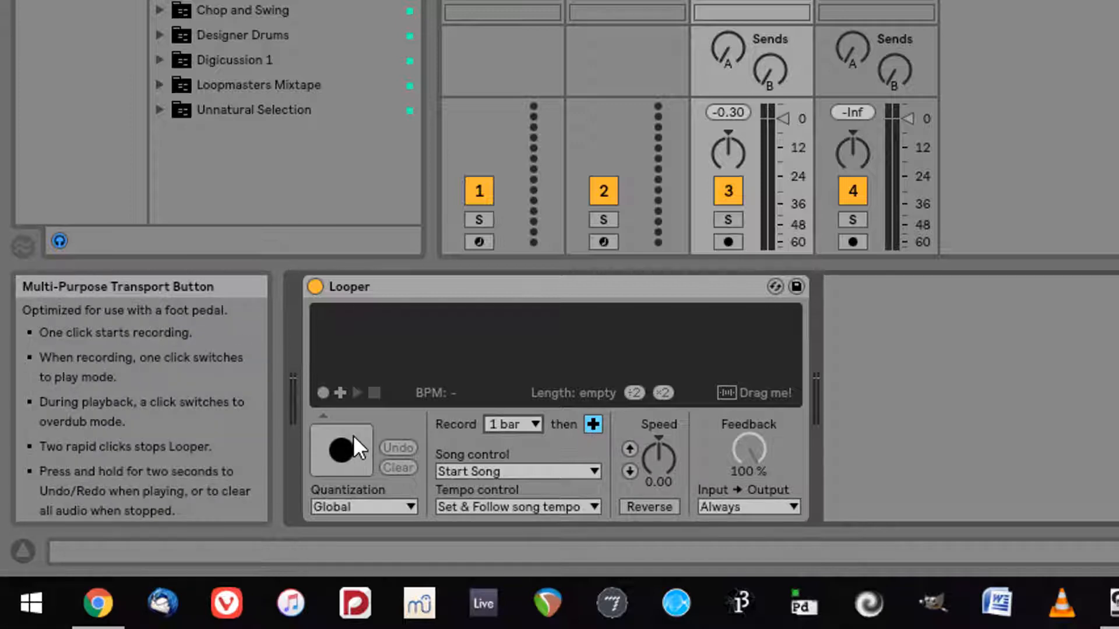
left_click(592, 424)
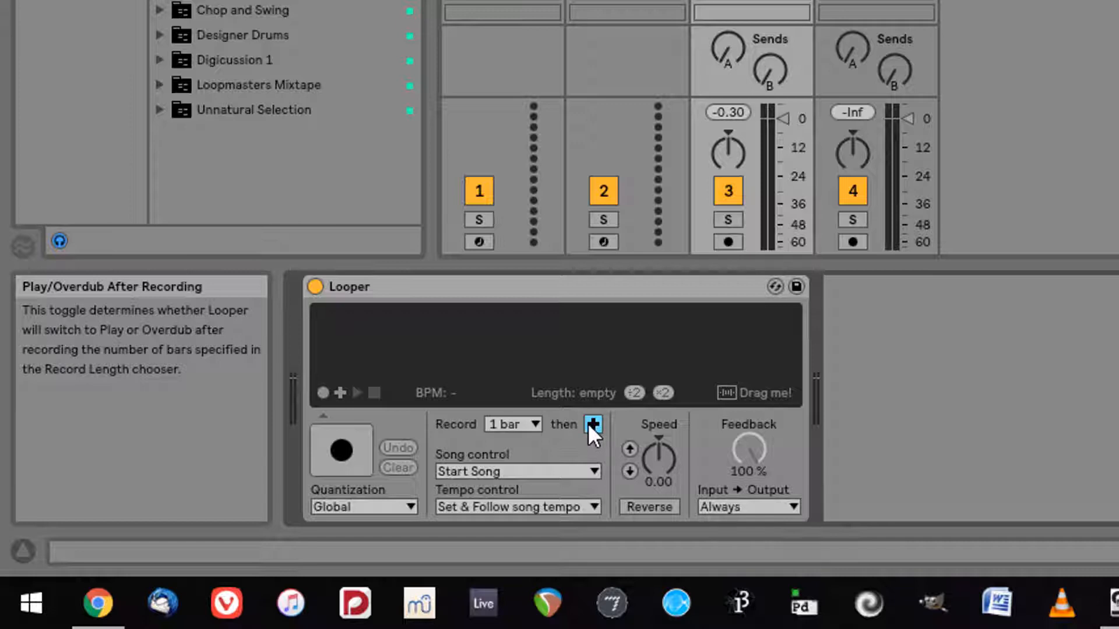
left_click(337, 468)
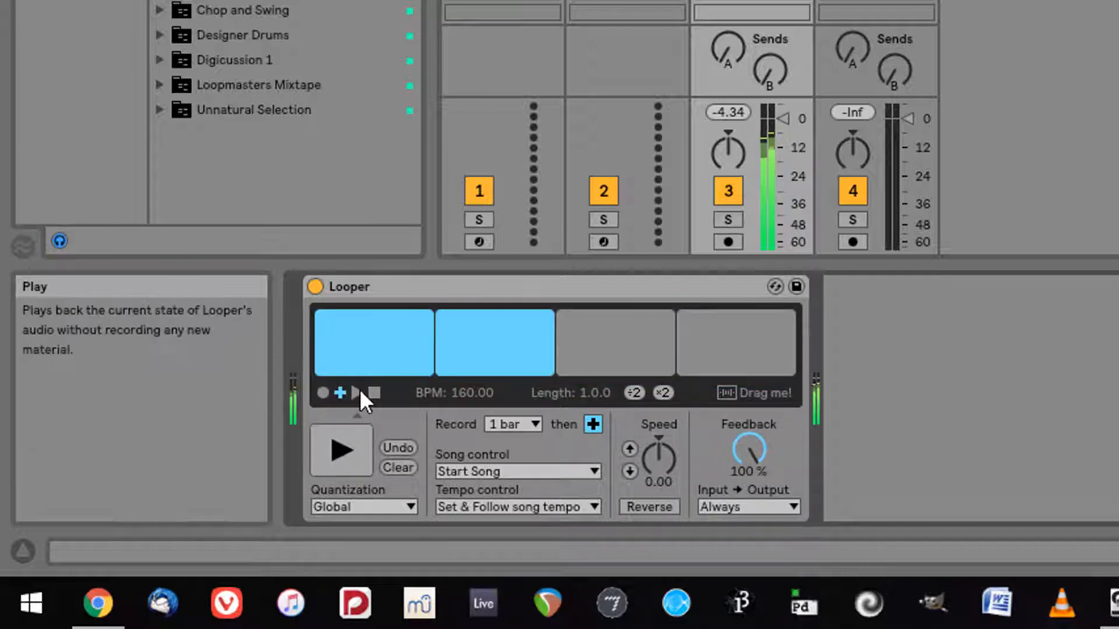
left_click(358, 438)
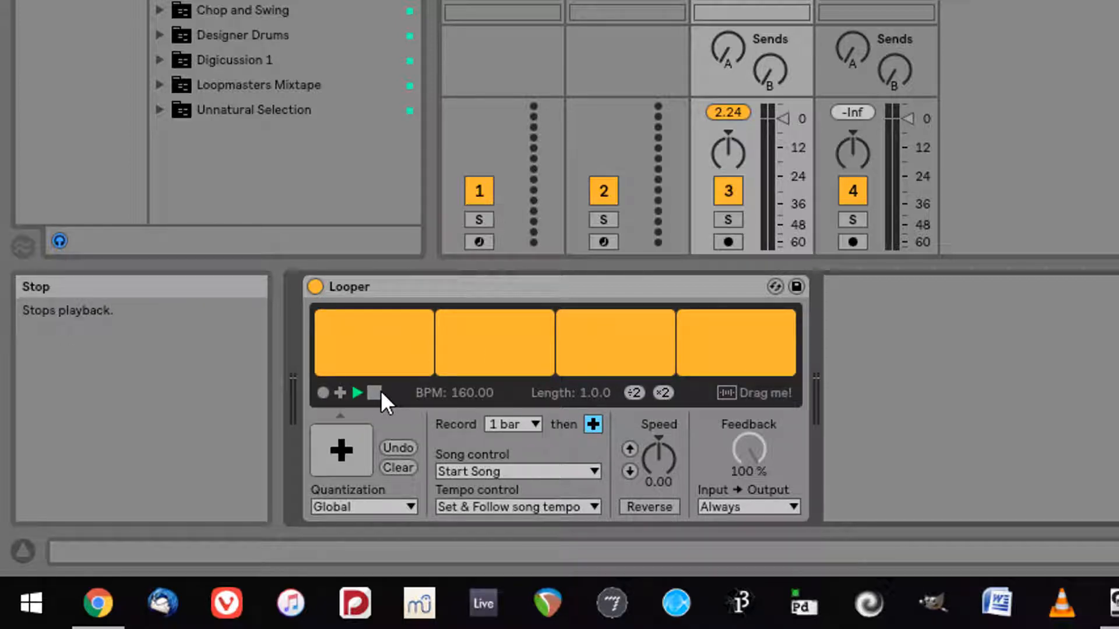
Replace the Looper on the cello track with the Phaser effect and start playback
left_click(474, 289)
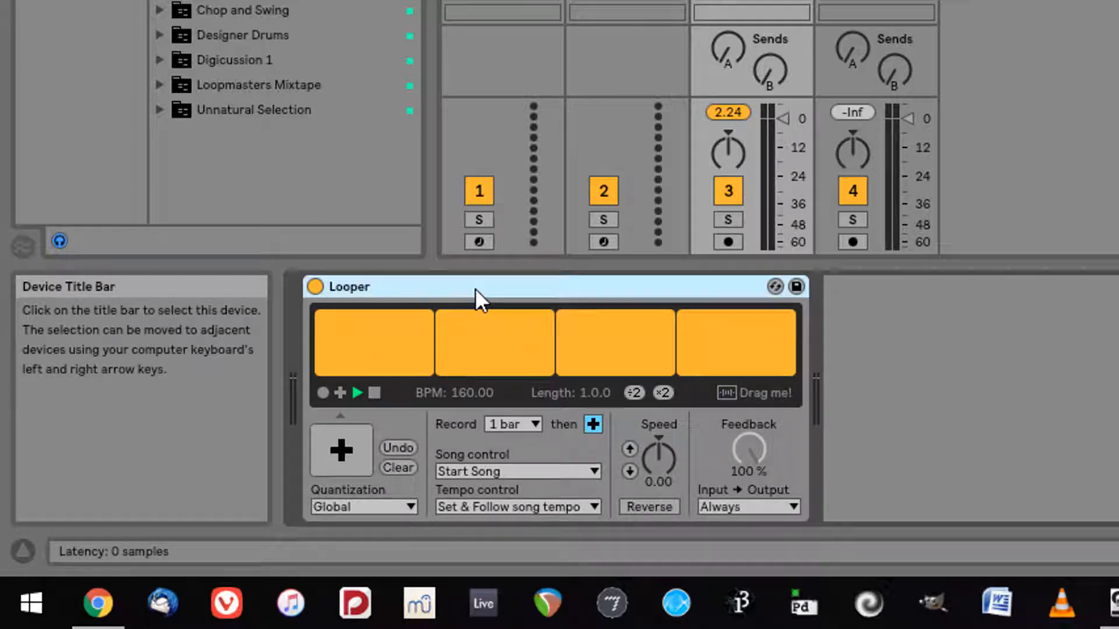
key("Delete")
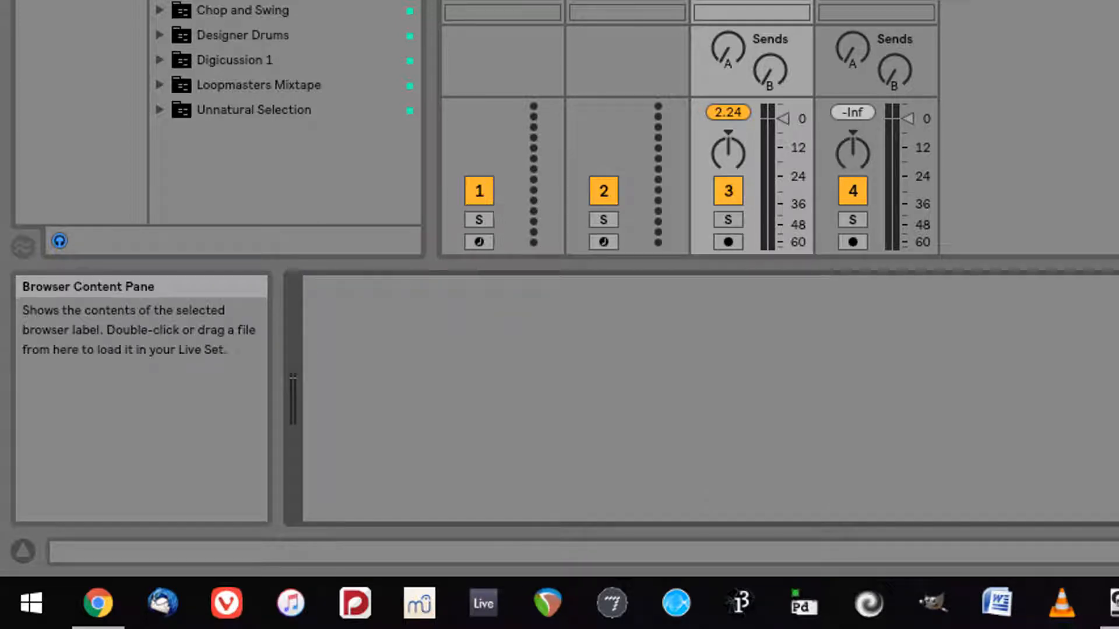
left_click_drag(420, 252, 435, 358)
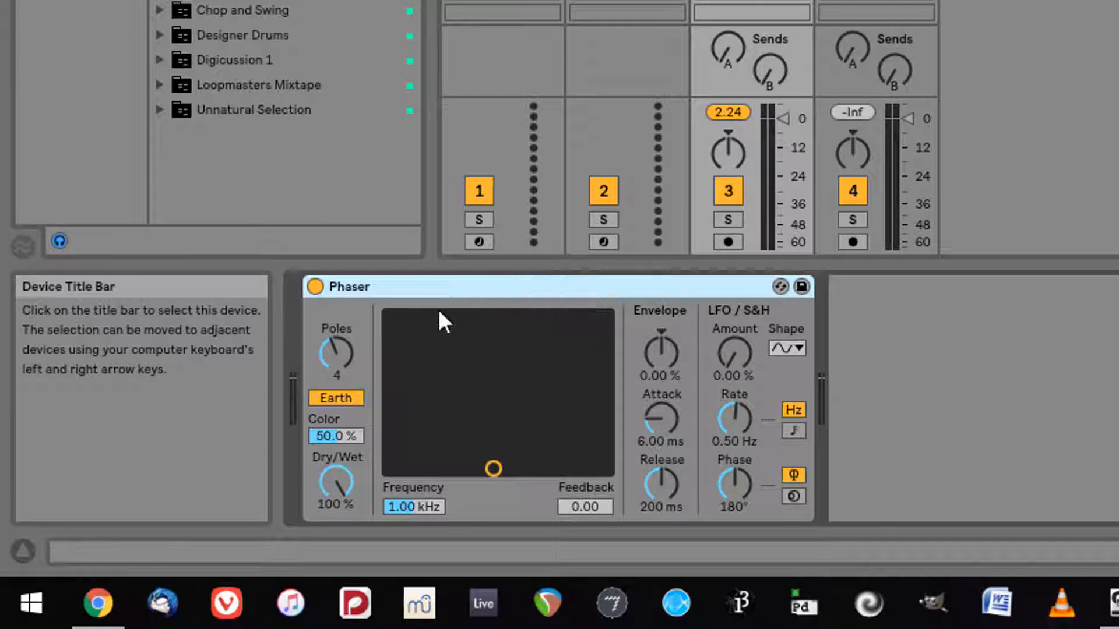
key("space")
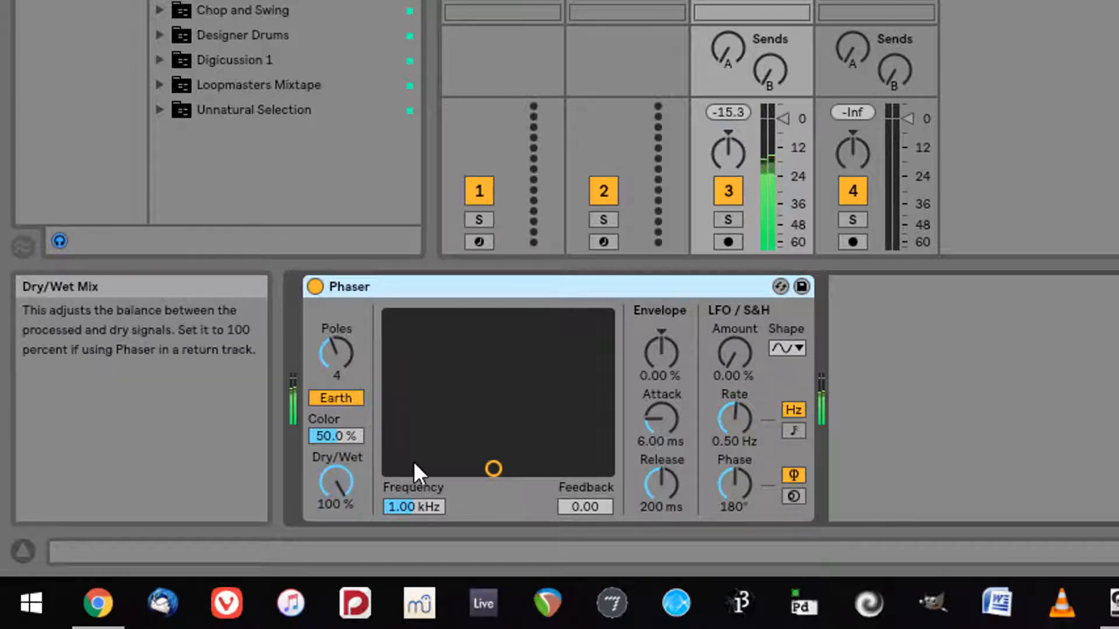
Set the Phaser's frequency to 1.08 kHz, feedback to 0.85, color to 89.1 % and poles to 8
left_click(498, 464)
left_click_drag(498, 463, 495, 390)
left_click_drag(344, 434, 343, 408)
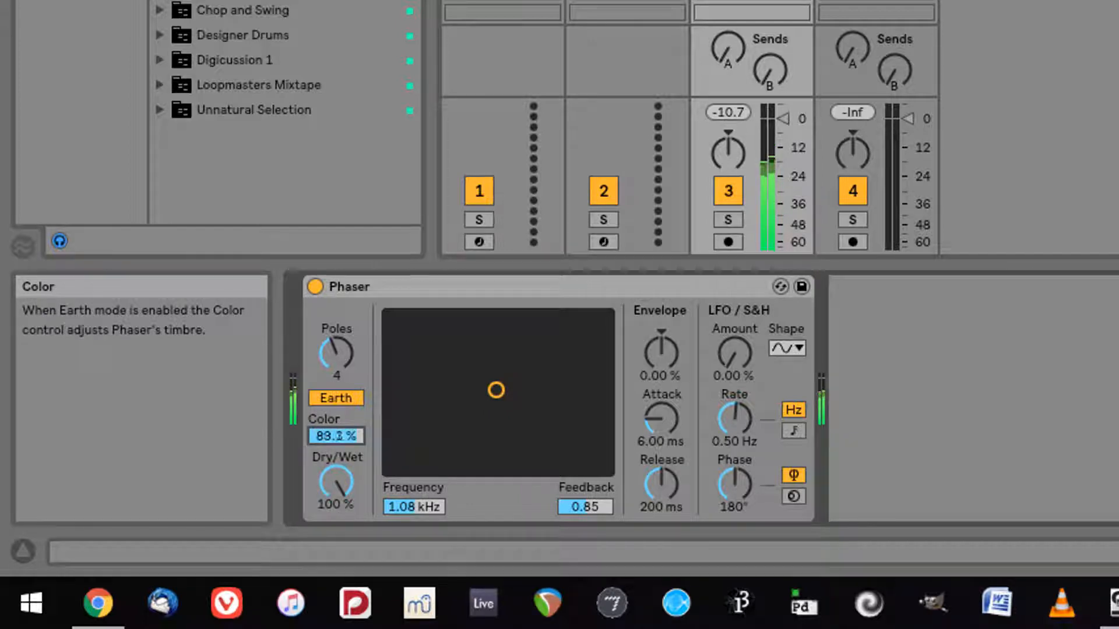
left_click_drag(336, 350, 336, 329)
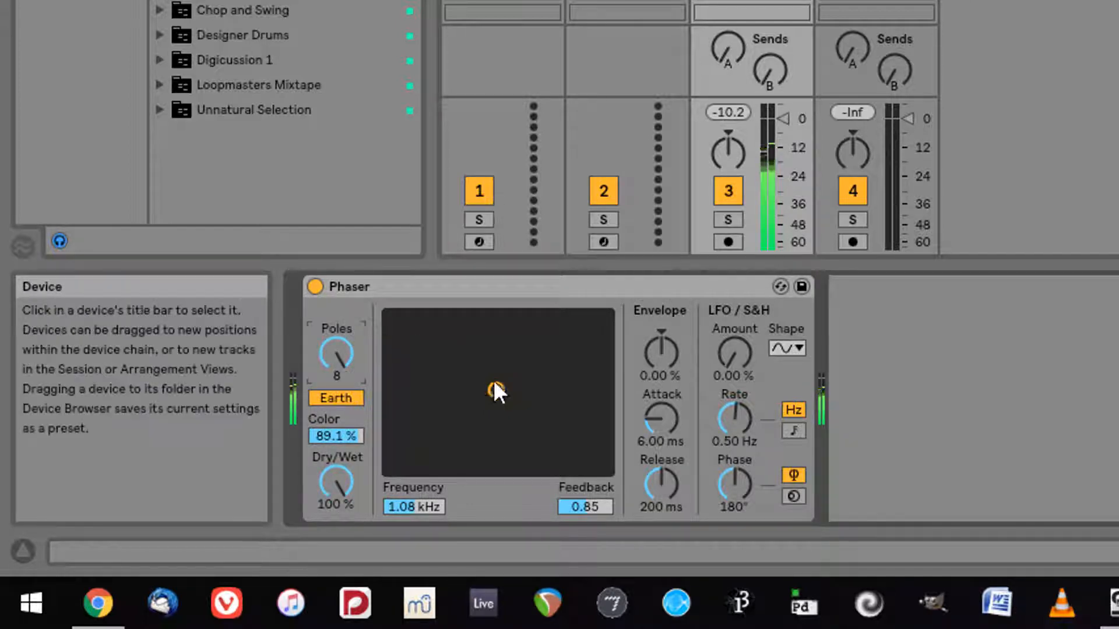
Set the Phaser's frequency to 1.99 kHz, feedback to 0.99, LFO amount to 56.3 %, LFO rate to 20.0 Hz and color to 100 %
left_click_drag(494, 388, 519, 316)
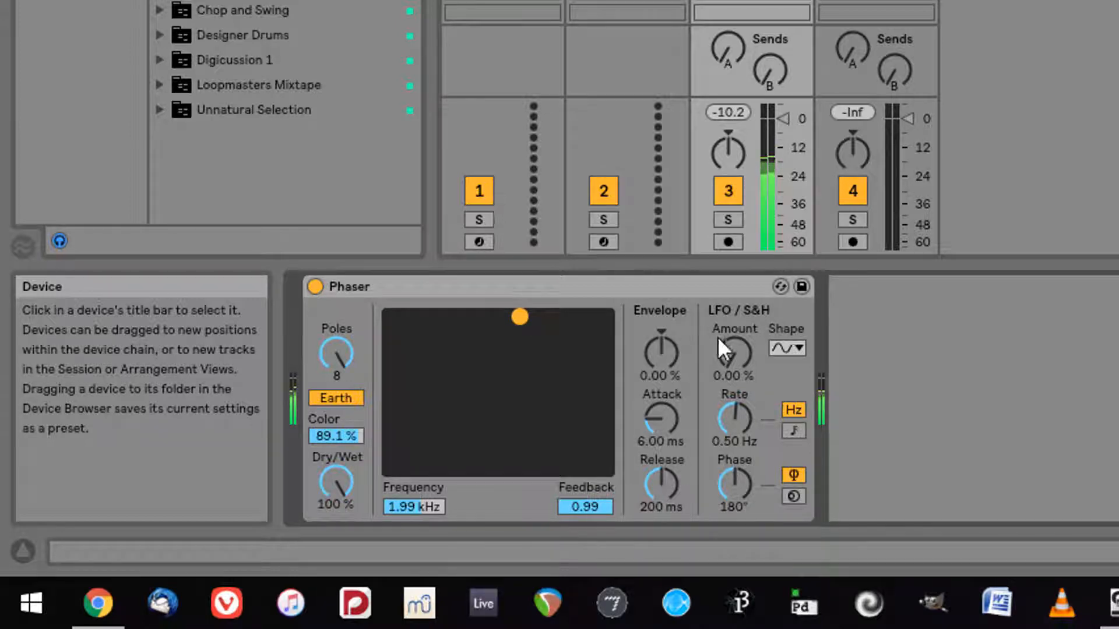
left_click_drag(732, 368, 732, 336)
left_click_drag(739, 429, 739, 385)
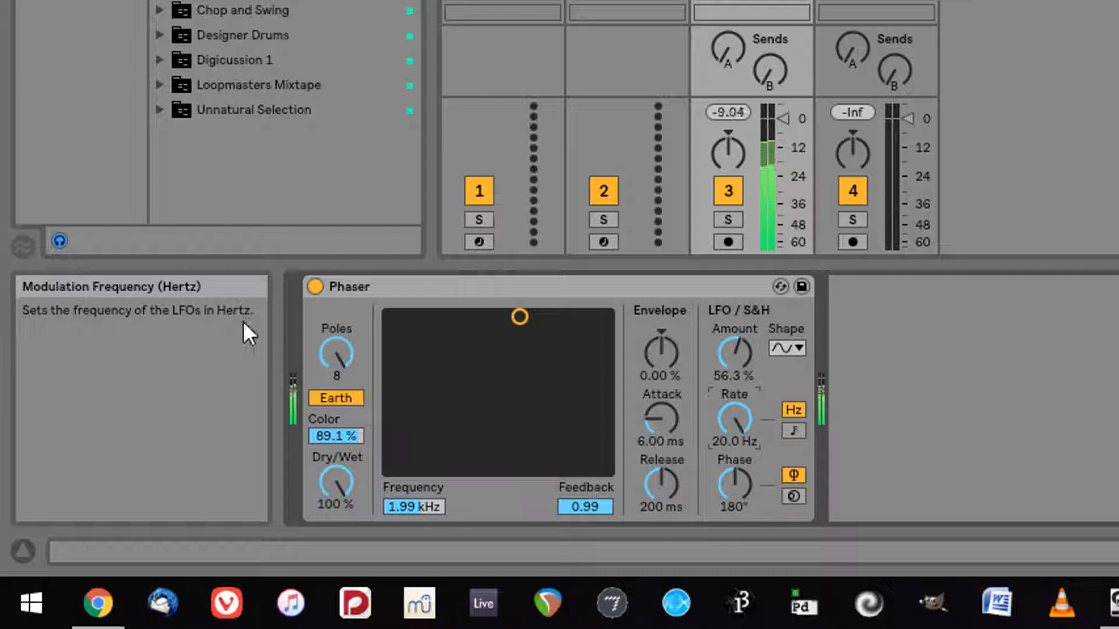
left_click_drag(353, 435, 353, 422)
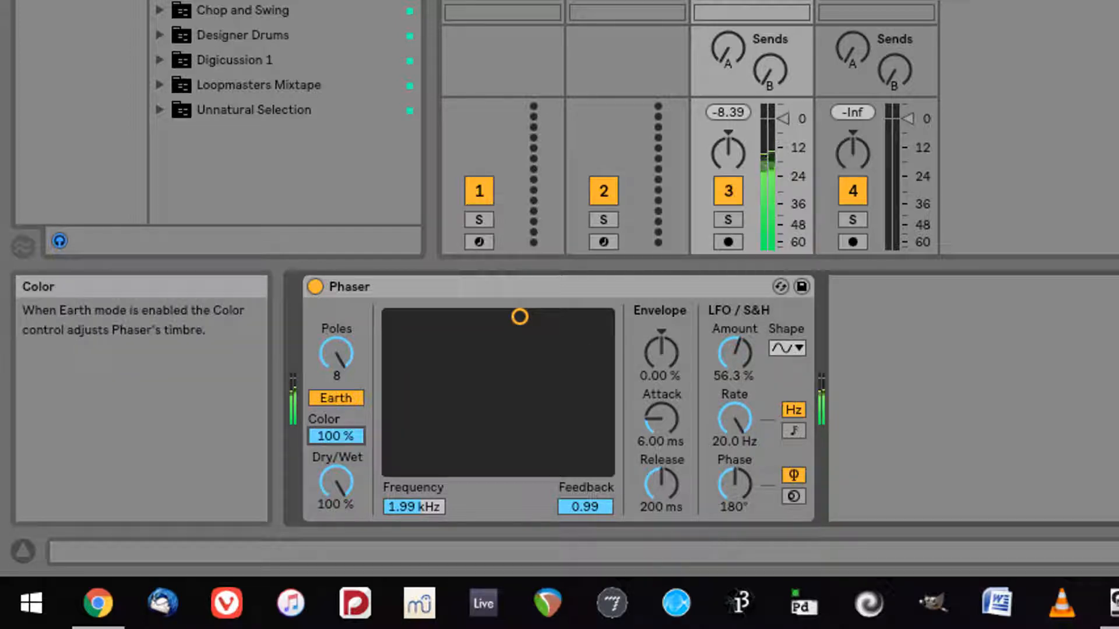
Switch the Phaser to Space mode with frequency 497 Hz, feedback 0.82, envelope 4.76 %, LFO amount 41.3 % and LFO rate 0.64 Hz
mouse_move(330, 486)
left_mouse_down()
mouse_move(330, 510)
mouse_move(339, 483)
left_mouse_up()
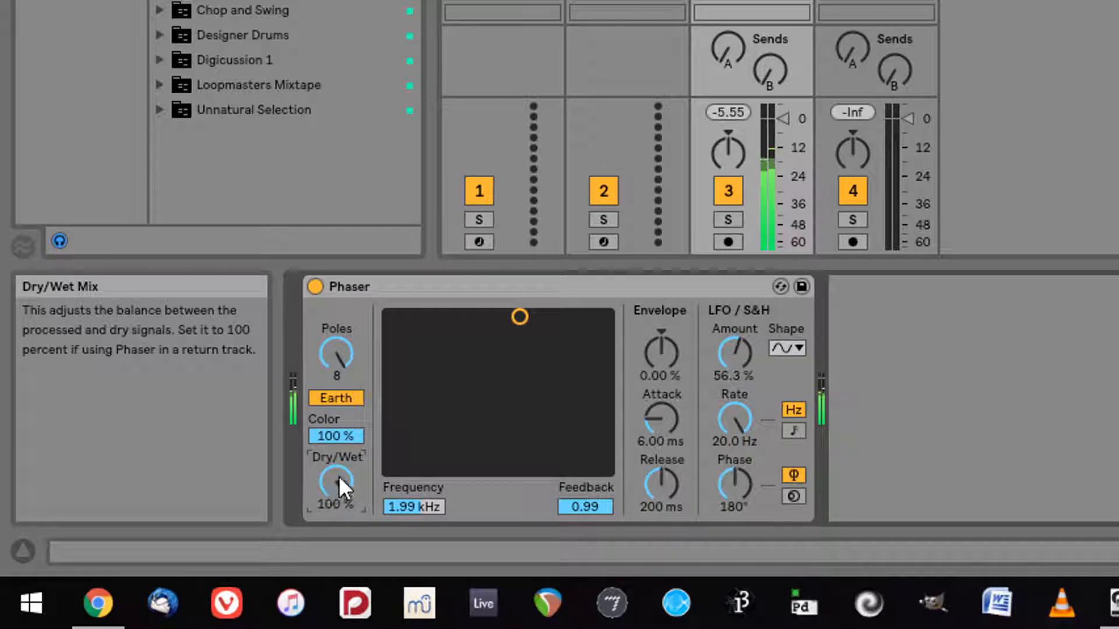
left_click(349, 397)
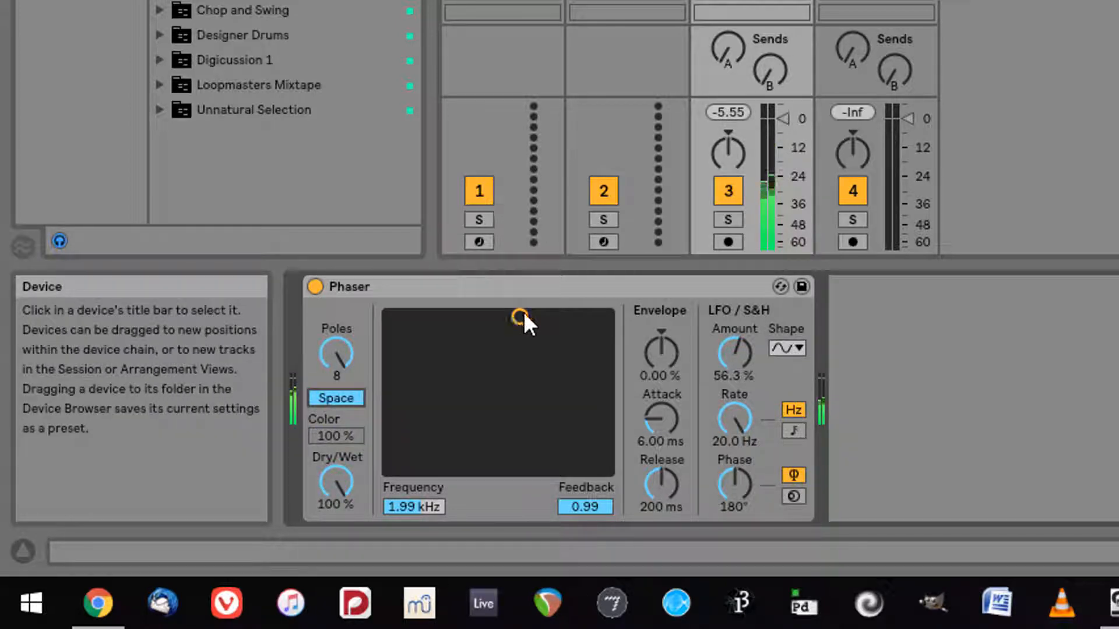
left_click_drag(521, 317, 465, 397)
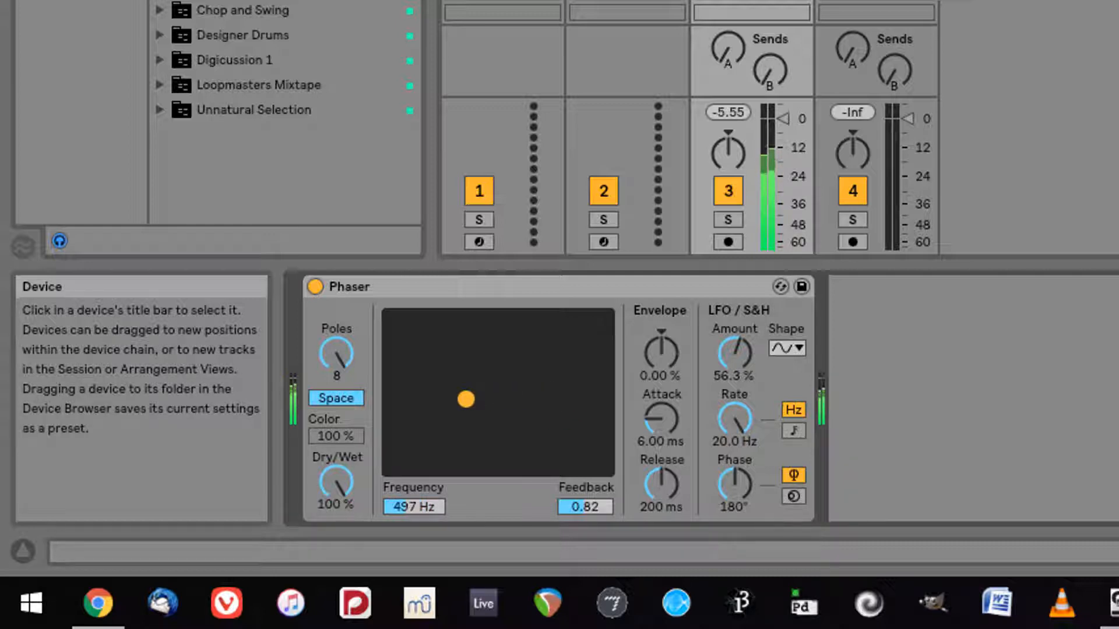
left_click_drag(666, 358, 735, 446)
left_click_drag(735, 355, 734, 330)
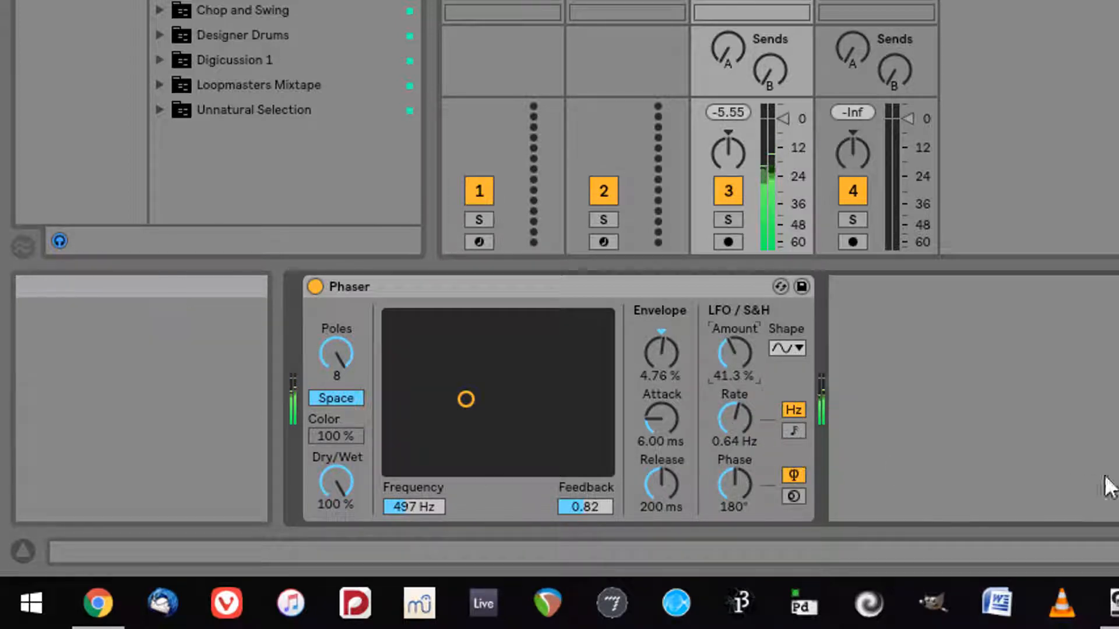
Replace the Phaser on the cello track with the Ping Pong Delay effect
left_click(558, 286)
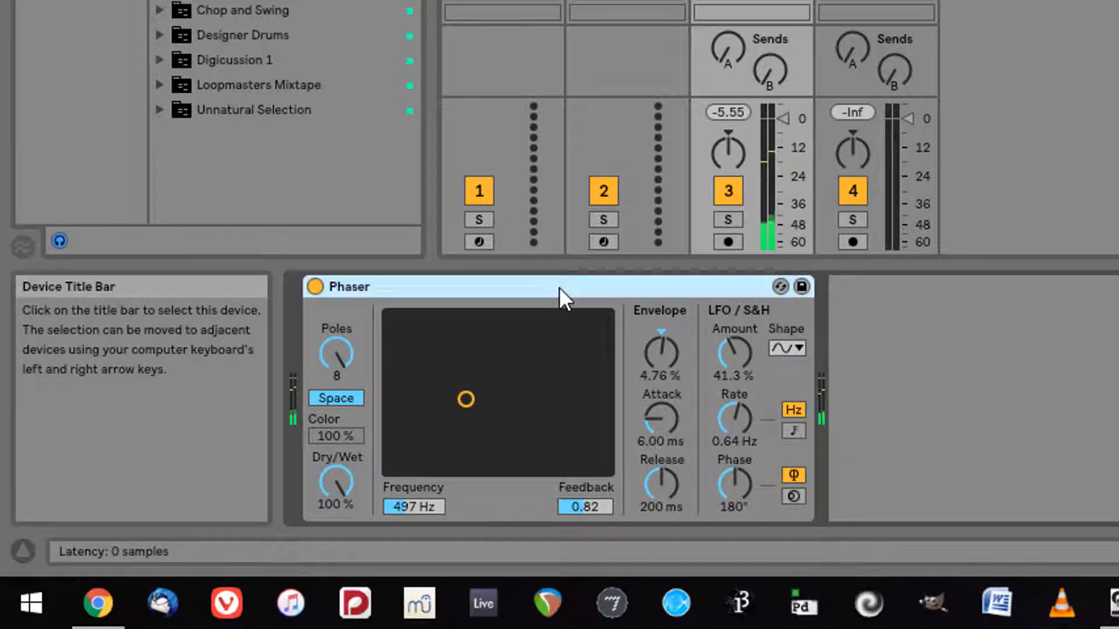
key("Delete")
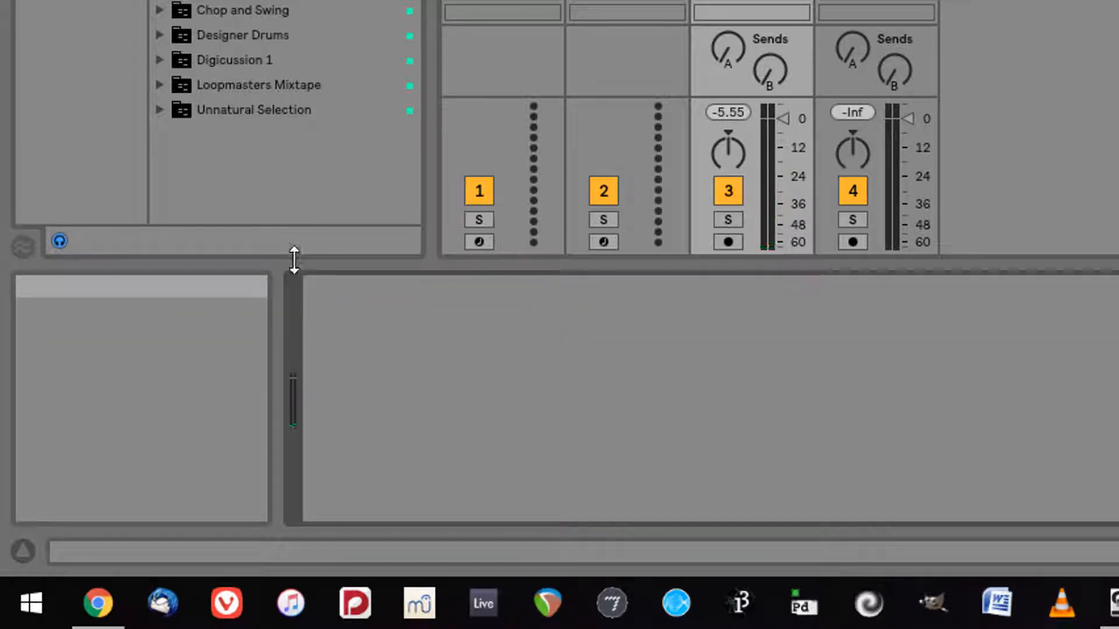
left_click_drag(251, 2, 391, 346)
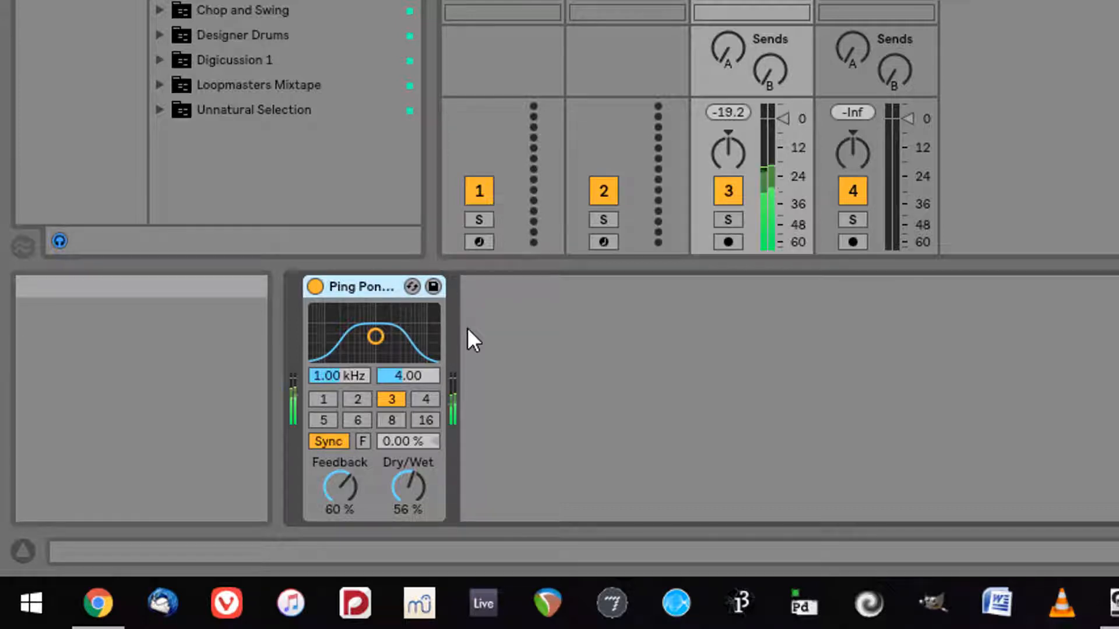
Set the Ping Pong Delay's feedback to 81 %, freeze it while trying beat divisions 8 and 5, and release the freeze
left_click_drag(355, 480, 383, 413)
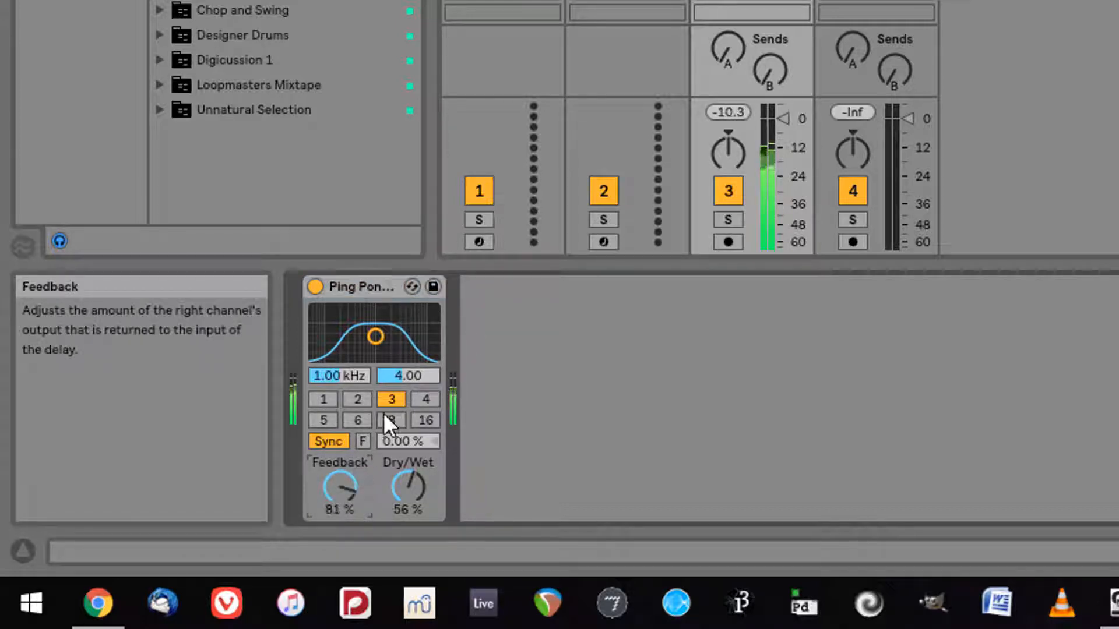
left_click(362, 441)
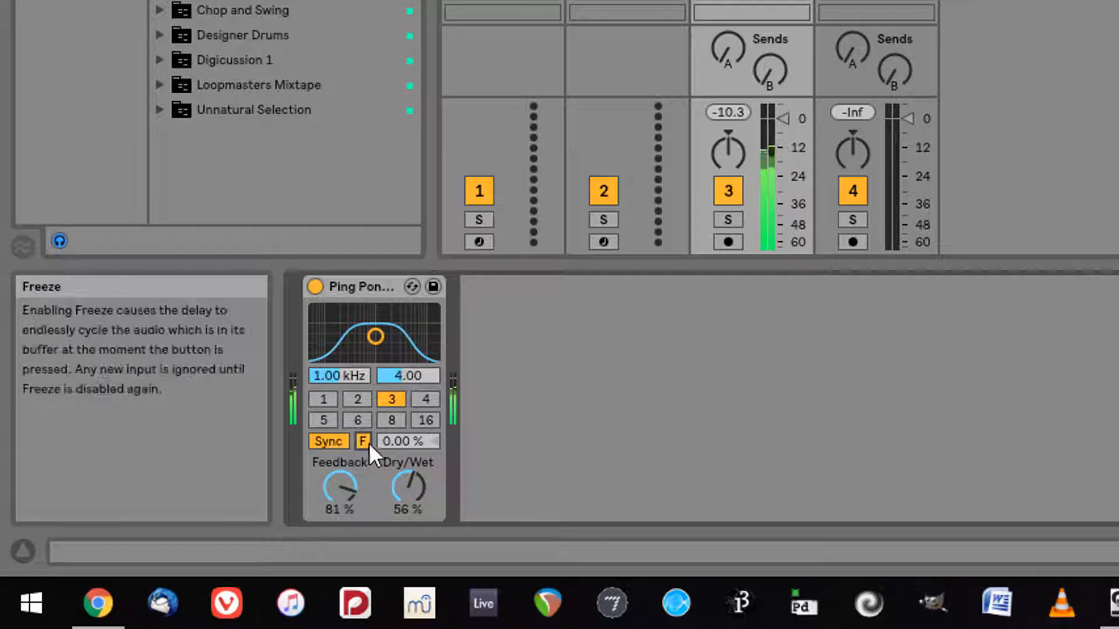
left_click(393, 421)
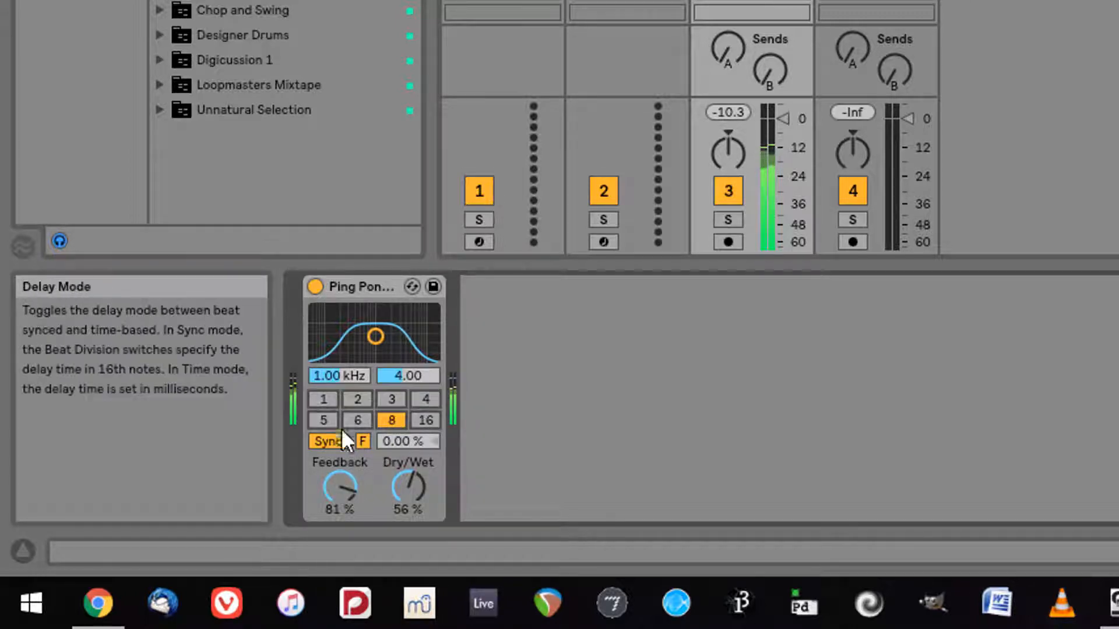
left_click(321, 417)
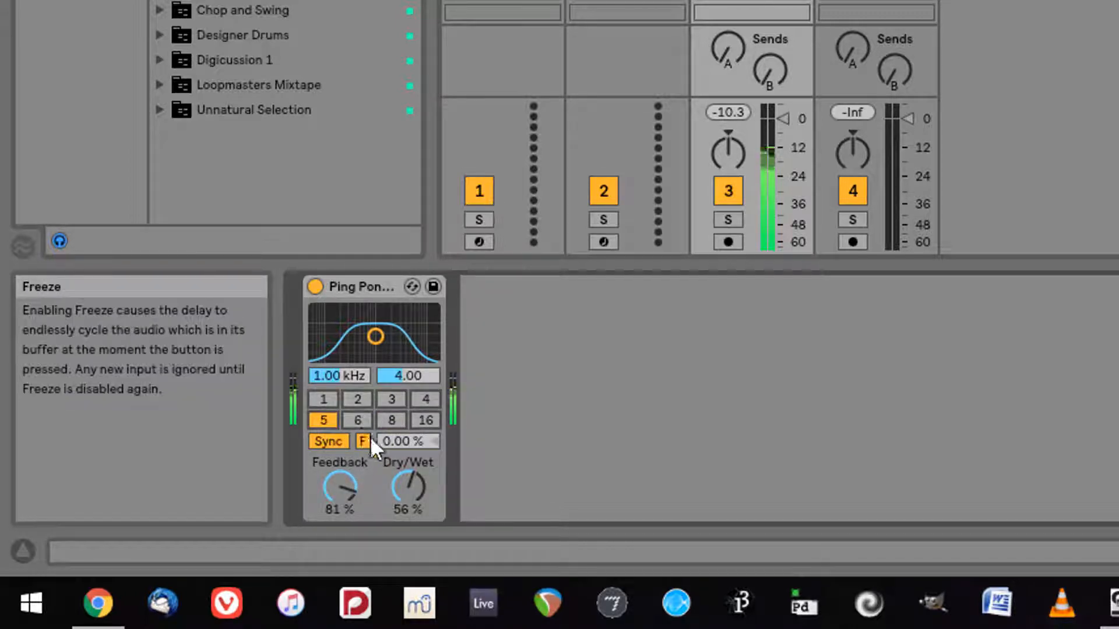
left_click(367, 439)
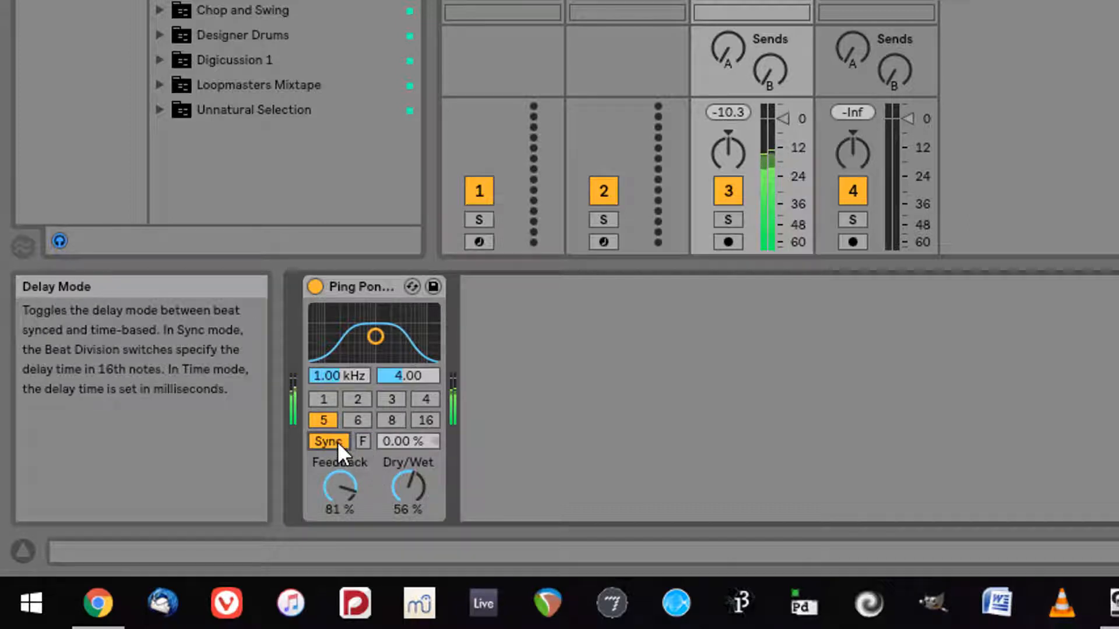
Switch the Ping Pong Delay from Sync to Time mode with a delay of 313 ms, leaving freeze off
left_click(337, 442)
mouse_move(397, 444)
left_mouse_down()
mouse_move(397, 414)
mouse_move(386, 441)
left_mouse_up()
left_click(363, 440)
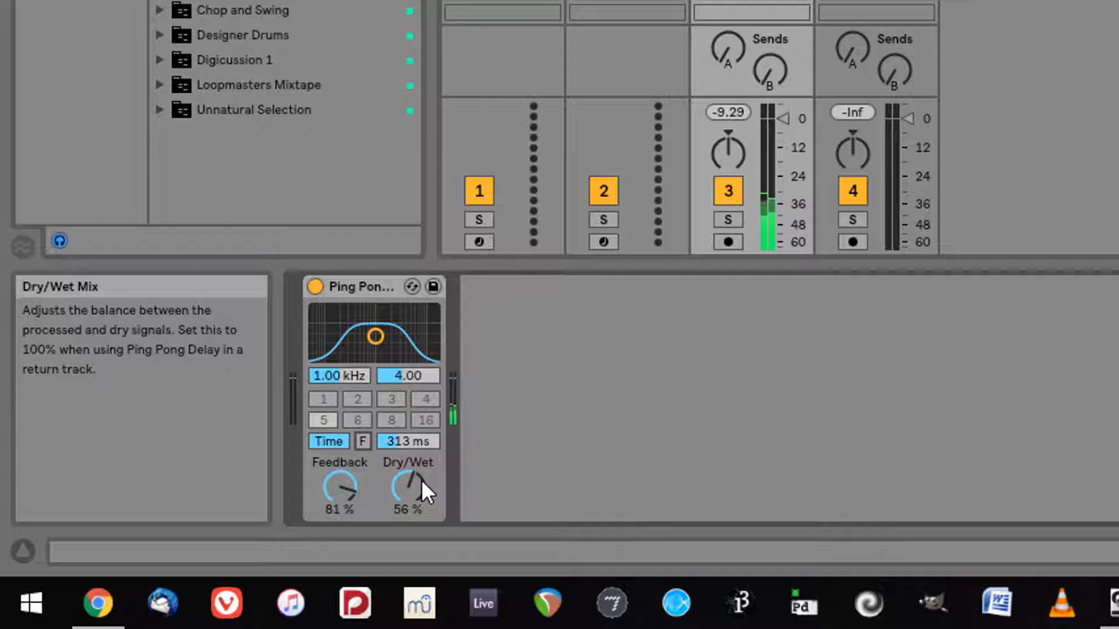
Replace the Ping Pong Delay on the cello track with the Redux effect
left_click(359, 291)
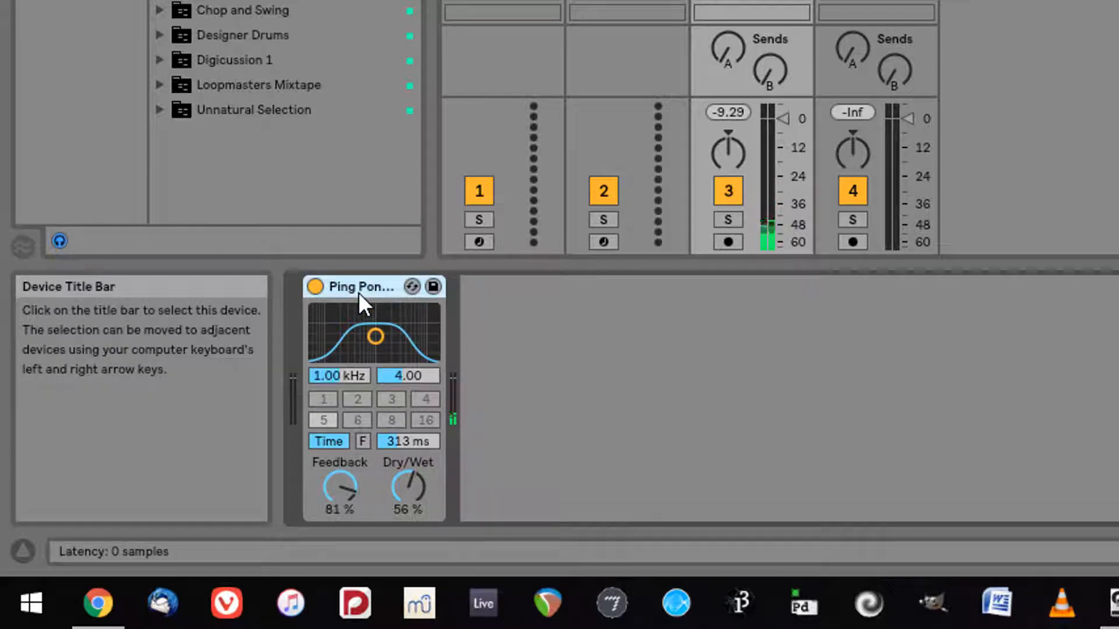
key("Delete")
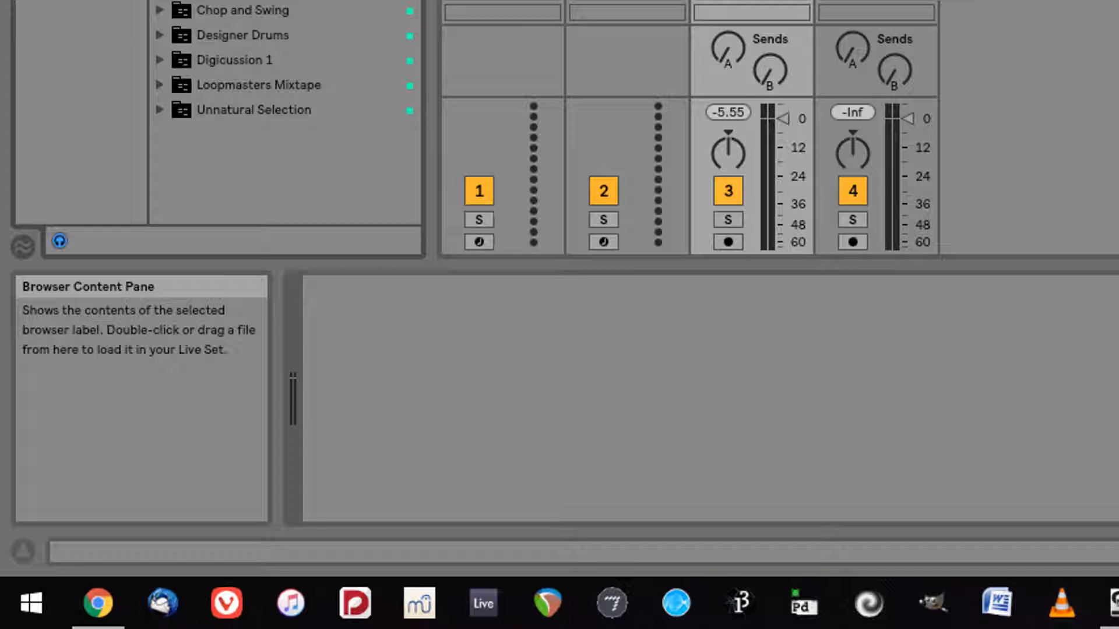
left_click_drag(424, 5, 491, 347)
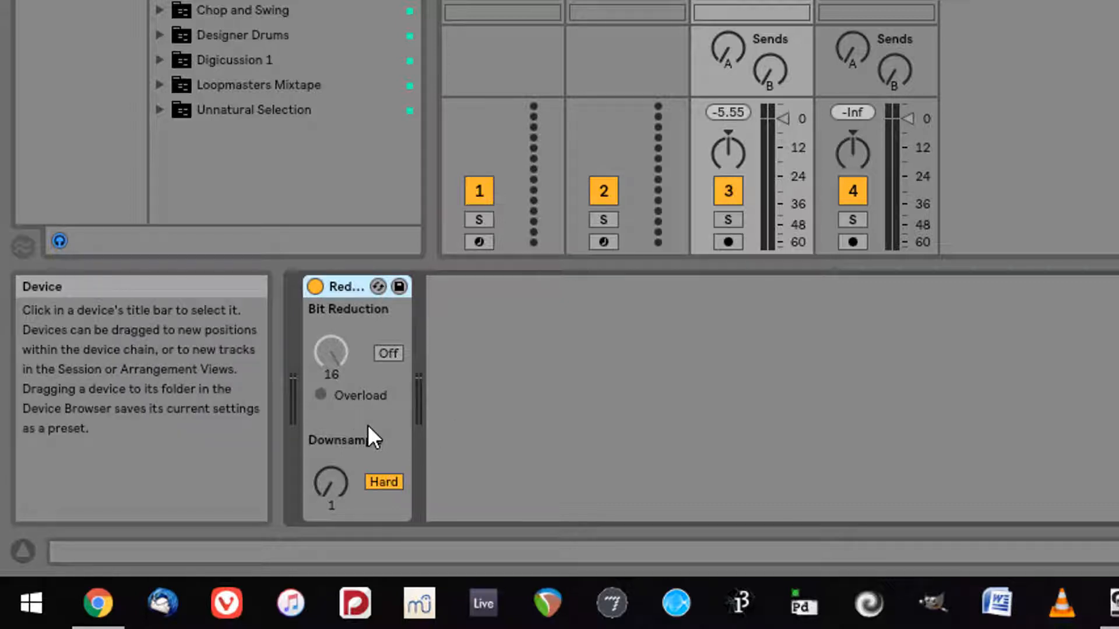
left_click(577, 428)
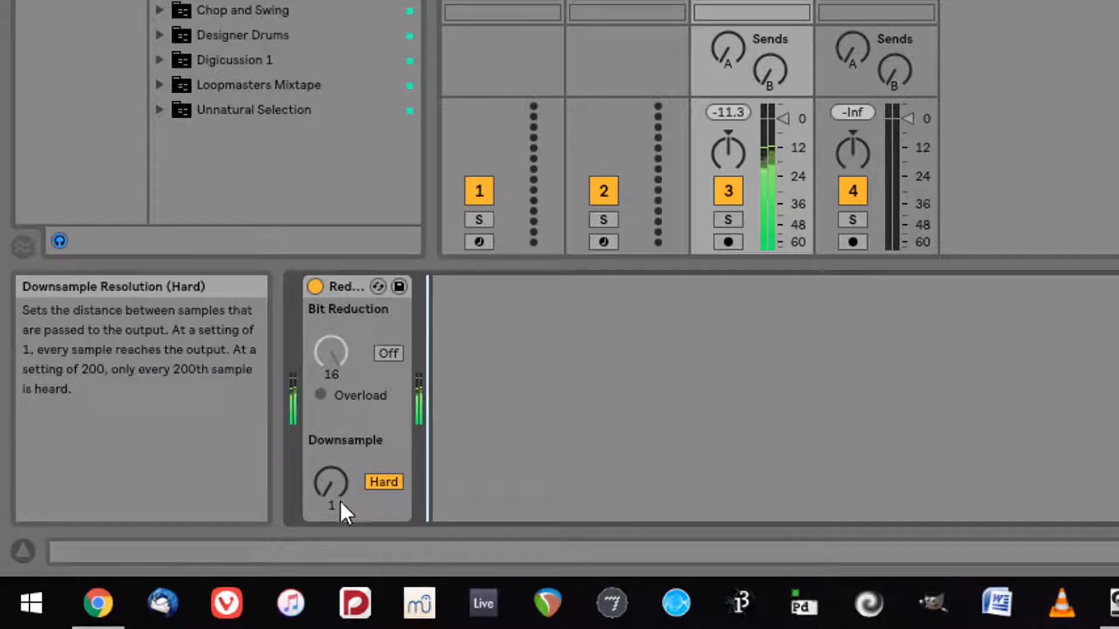
Set Redux's hard downsampling to 37 and enable bit reduction at 9 bits
left_click_drag(340, 501, 340, 476)
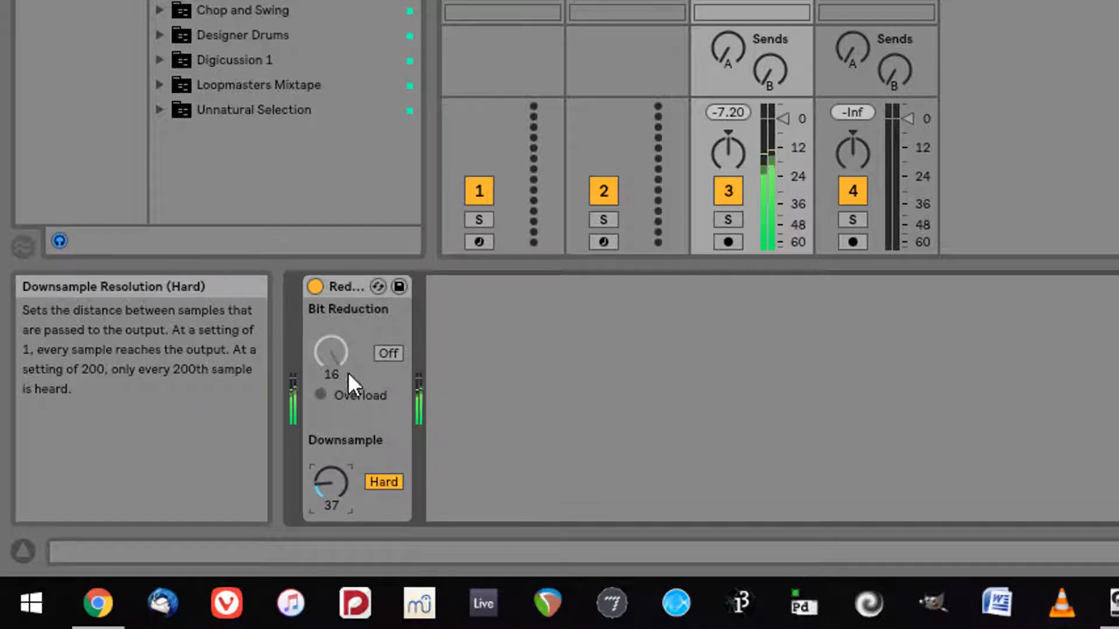
left_click(388, 353)
left_click_drag(342, 353, 342, 361)
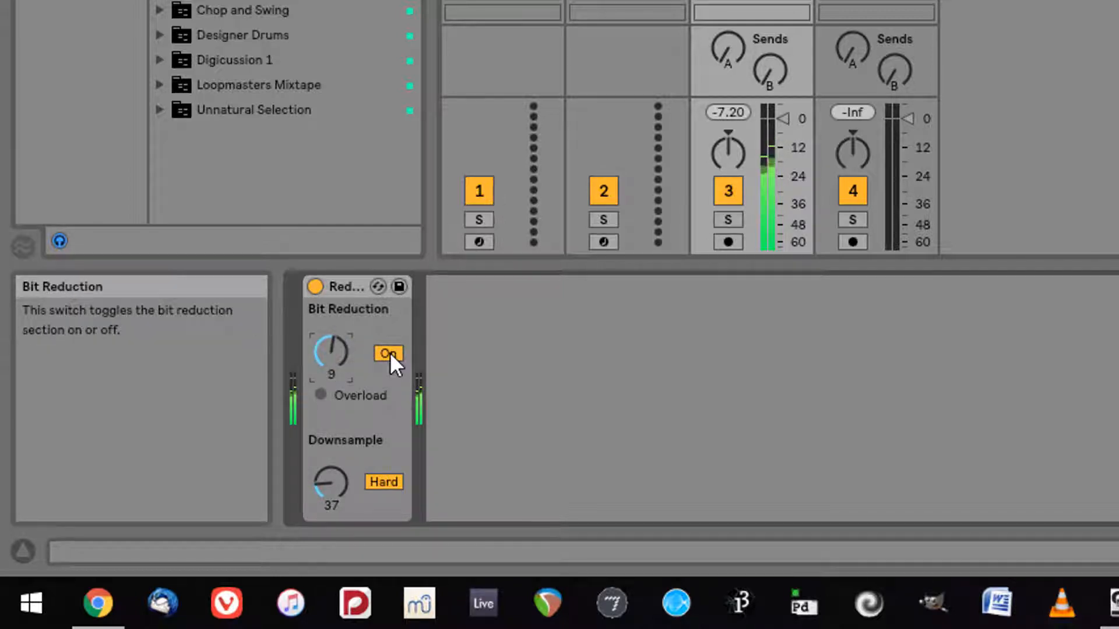
Change Redux's downsampling to Soft at 18.2 and turn bit reduction off
left_click(390, 479)
left_click_drag(327, 485, 326, 461)
left_click_drag(331, 482, 331, 454)
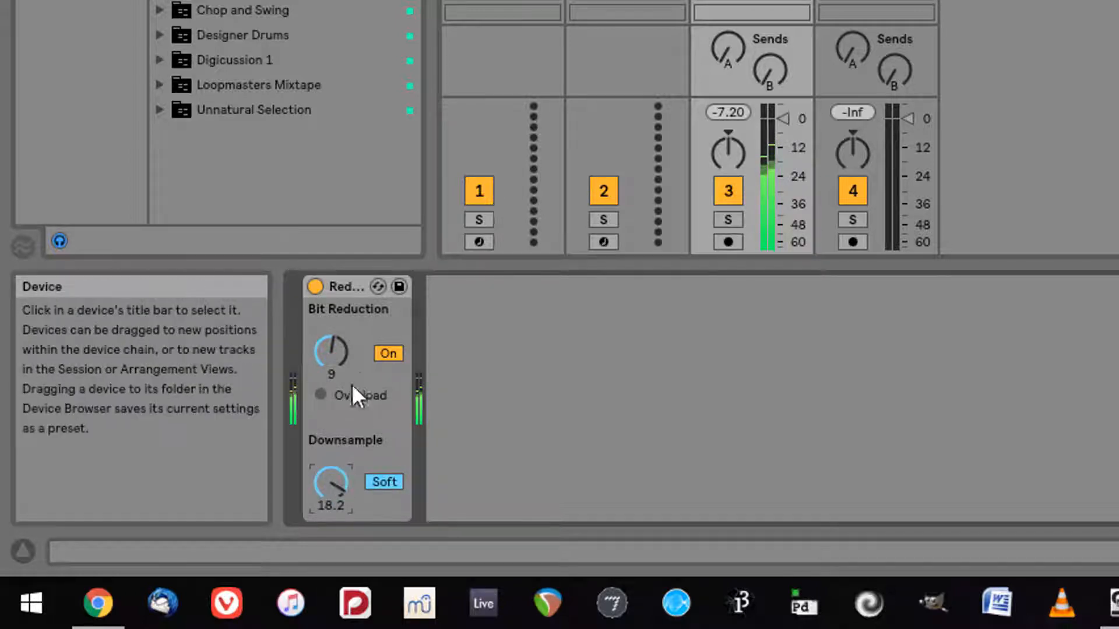
left_click(388, 353)
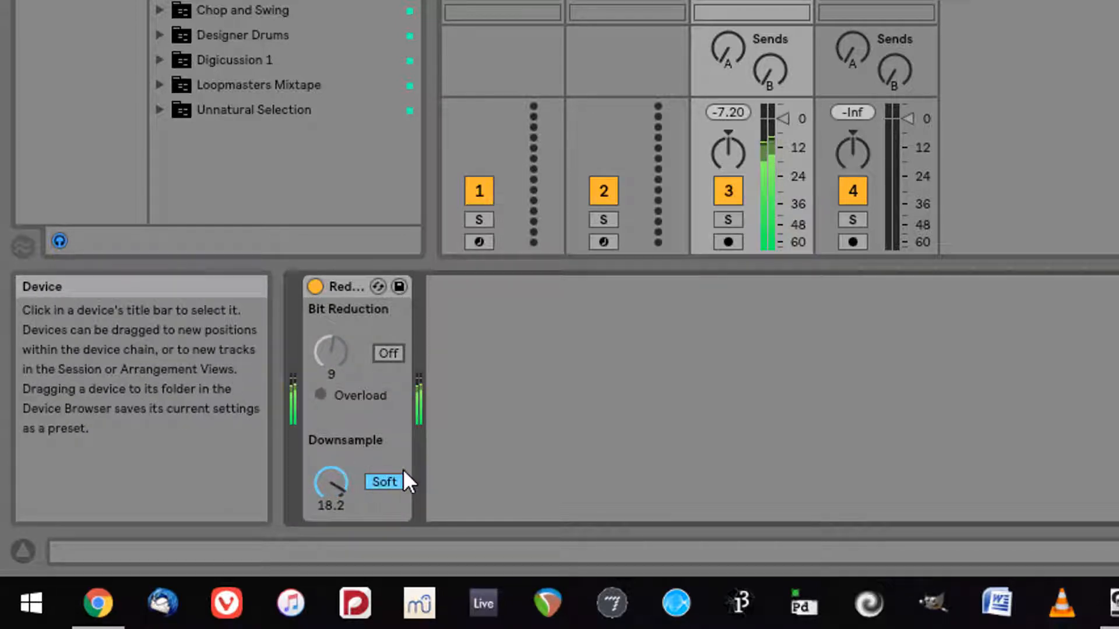
Replace Redux on the cello track with the Reverb effect
left_click(348, 285)
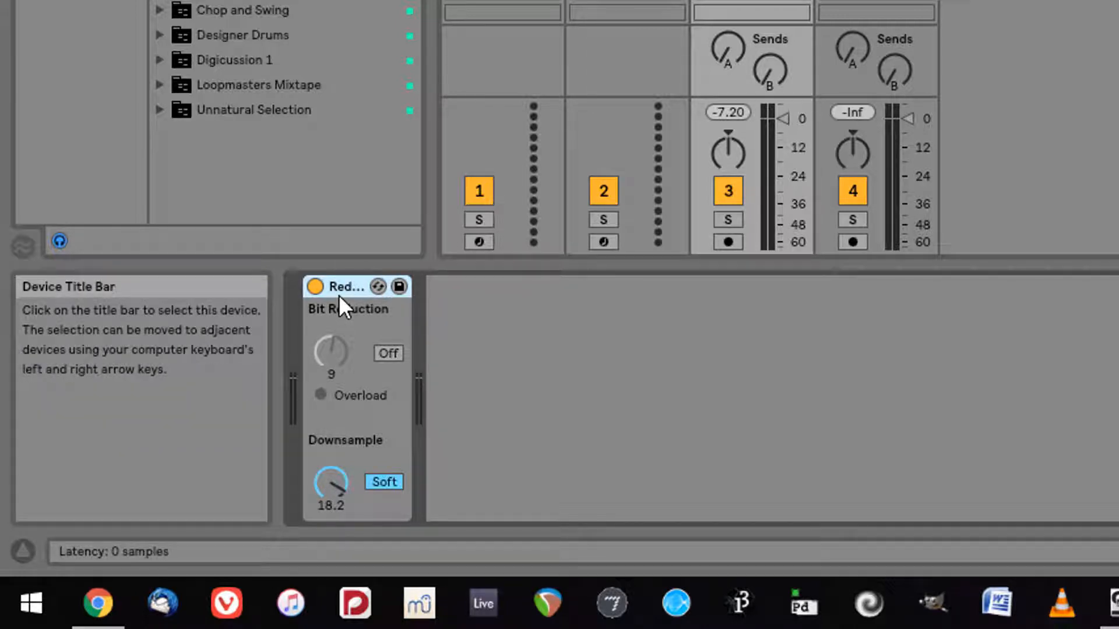
key("Delete")
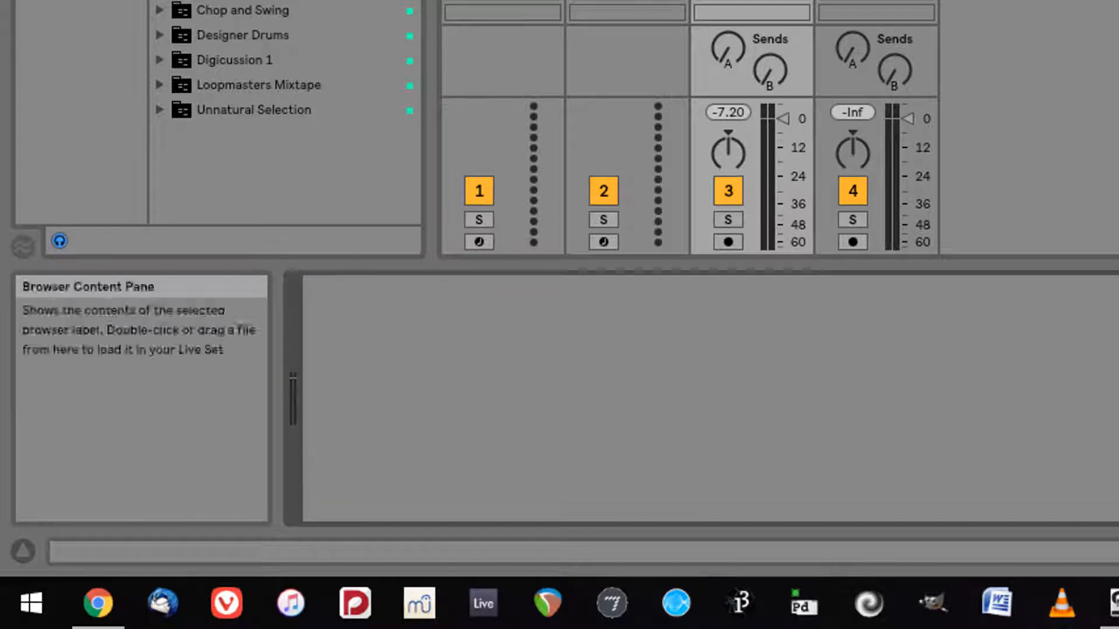
left_click_drag(245, 3, 532, 411)
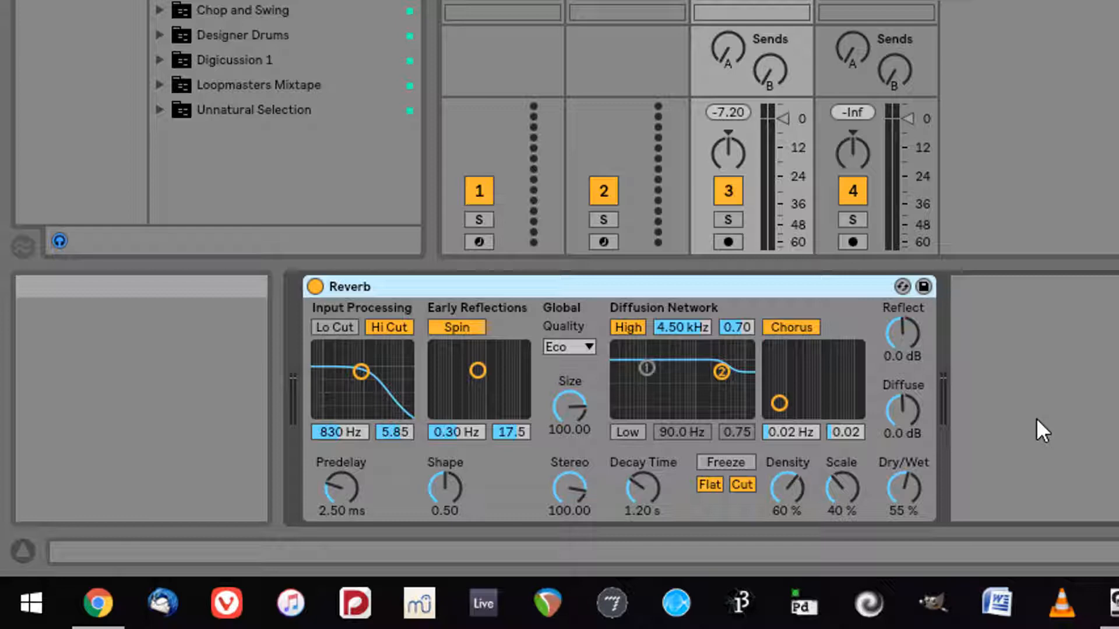
Browse the Reverb's Special presets in hot-swap mode, leave hot-swap and return the browser to the color-tagged collection
left_click(902, 287)
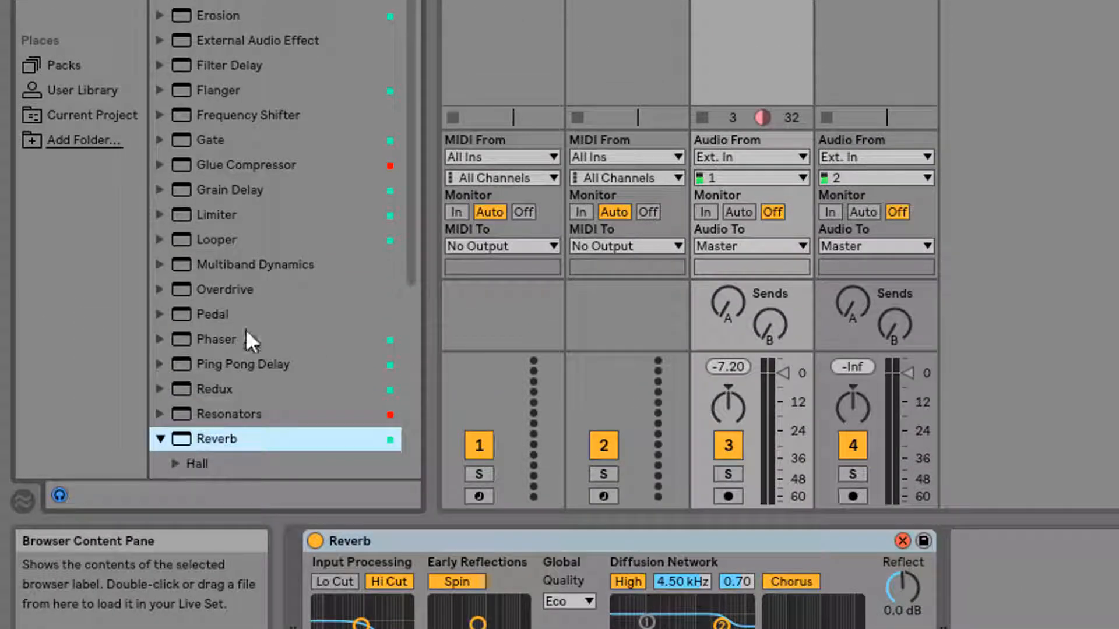
scroll(247, 330, "down", 4)
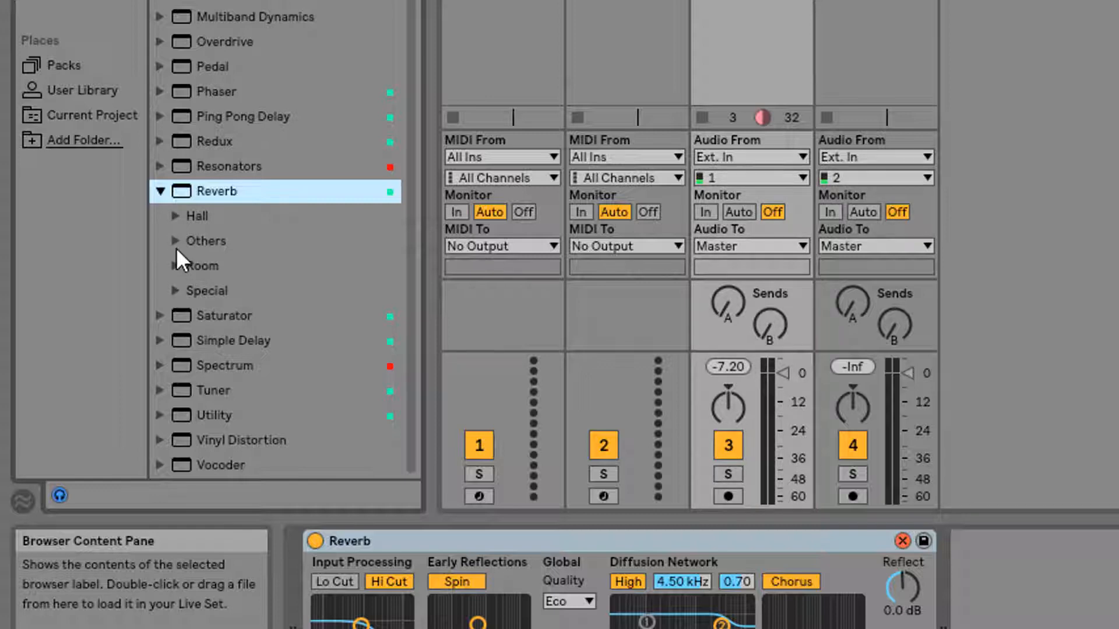
left_click(176, 291)
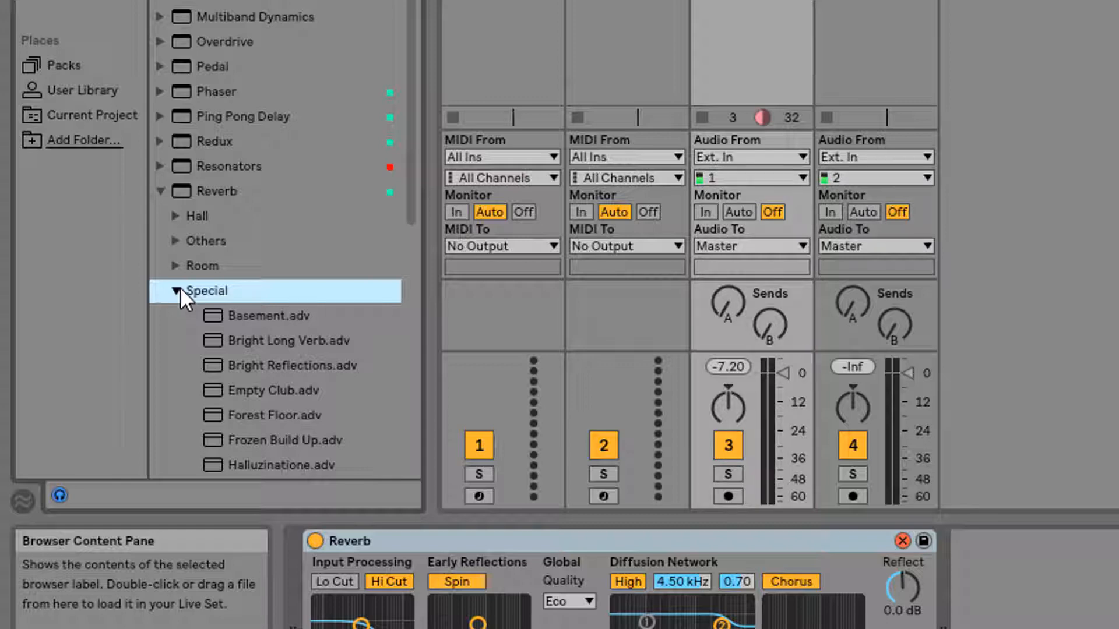
left_click(178, 290)
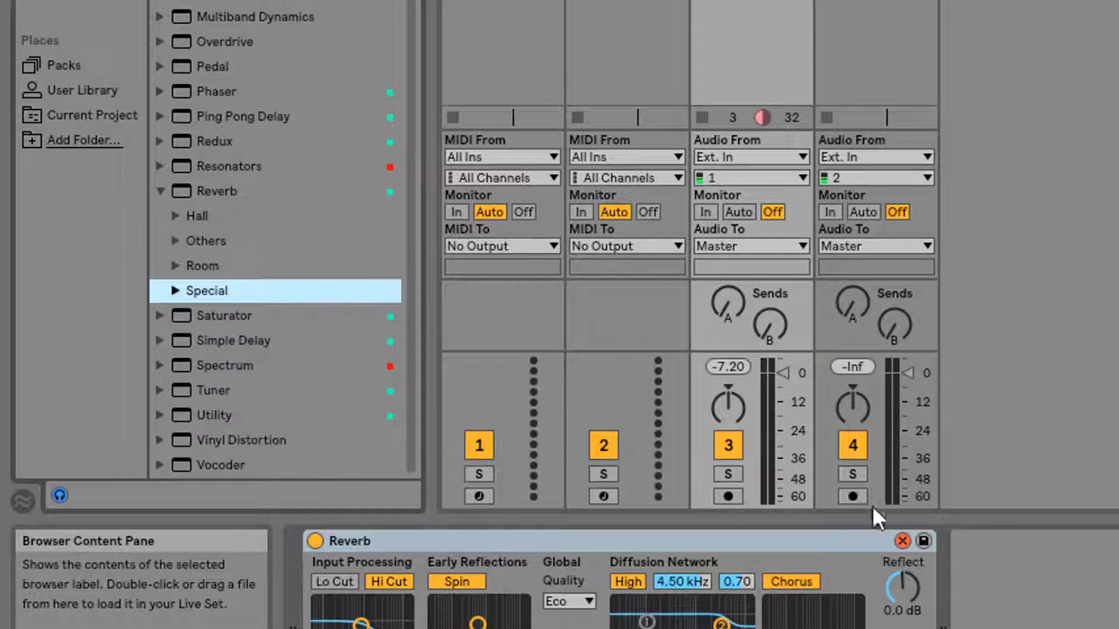
left_click(903, 542)
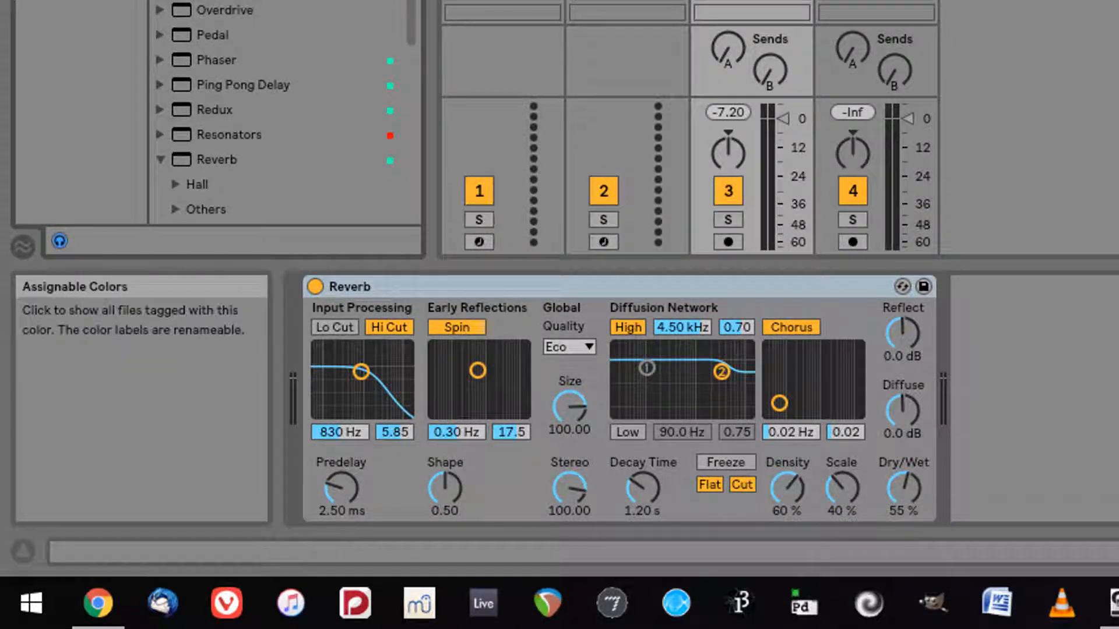
left_click(70, 1)
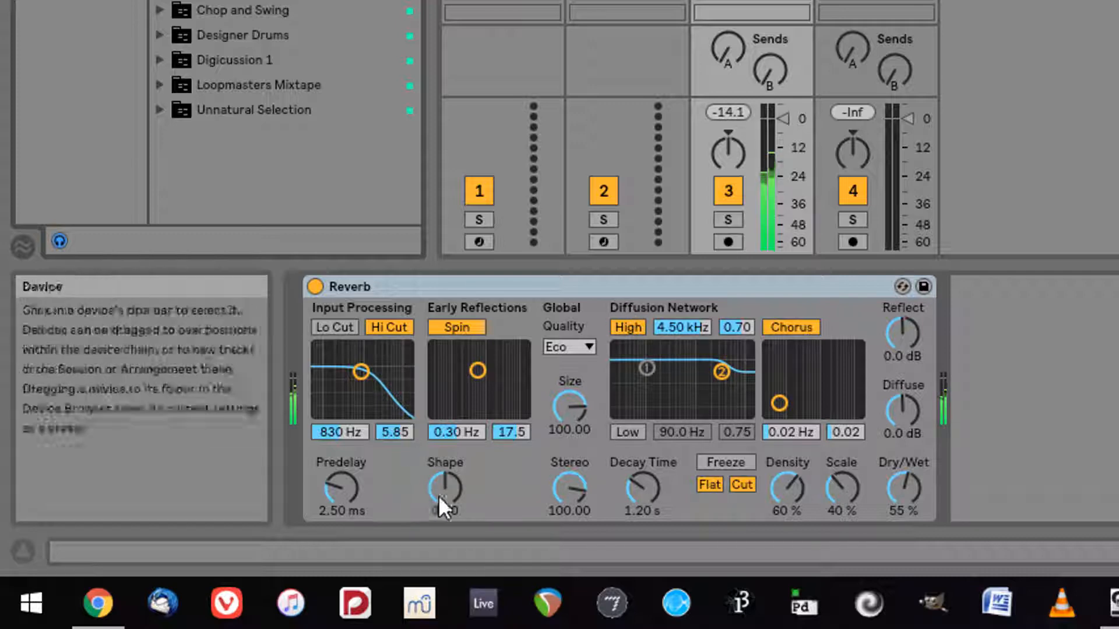
Set the Reverb's decay time to 11.2 s, reflect 1.4 dB, diffuse 1.7 dB, dry/wet 72 %, scale 56 % and density 42 %
left_click_drag(626, 492, 626, 432)
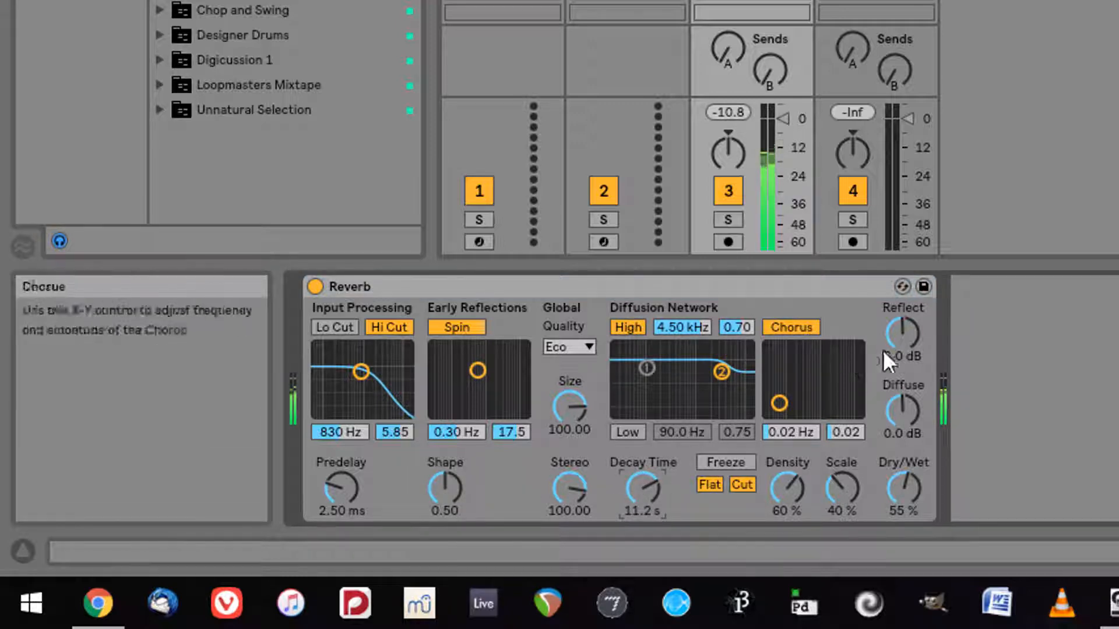
left_click_drag(902, 335, 902, 318)
left_click_drag(918, 436, 918, 426)
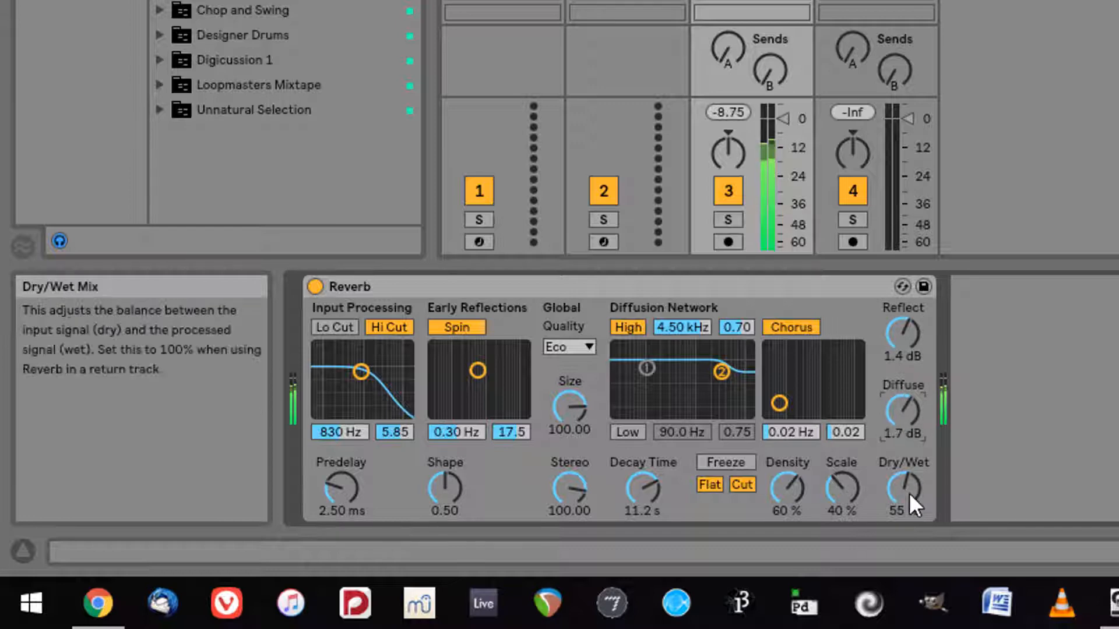
left_click_drag(903, 488, 780, 488)
Set the Reverb's quality to High and its early reflections spin to 0.50 Hz with an amplitude of 31.7
left_click(564, 346)
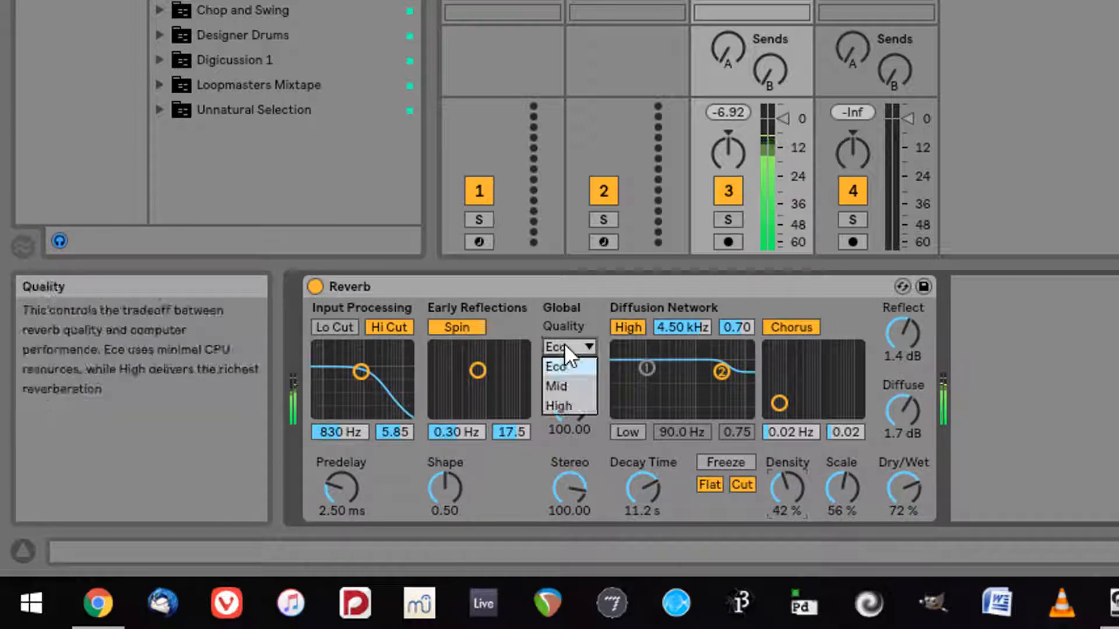
left_click(576, 399)
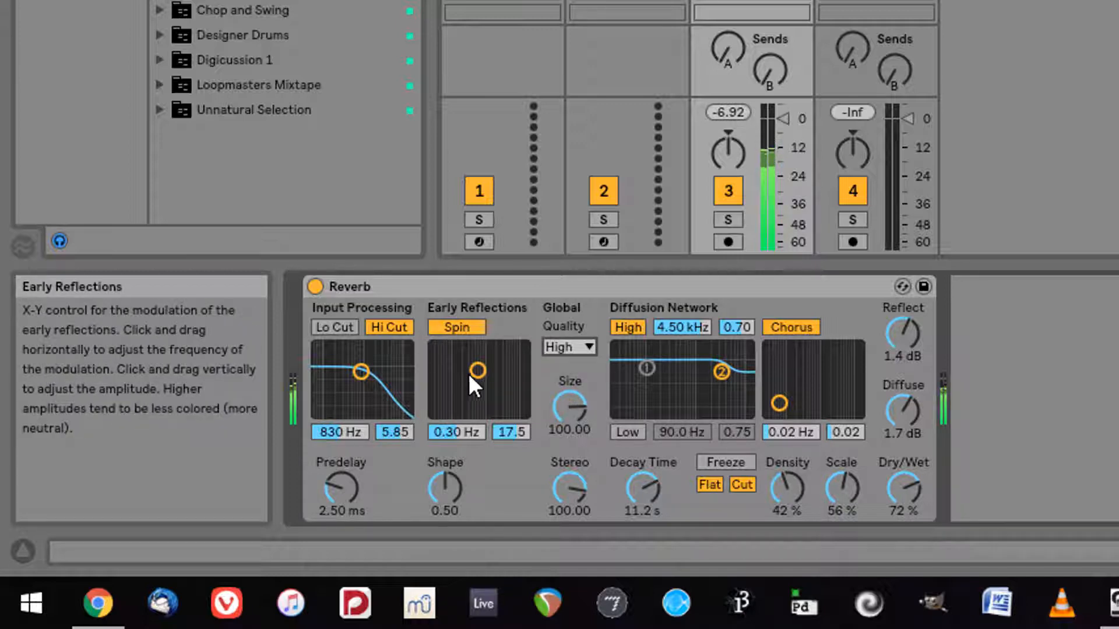
left_click_drag(477, 370, 493, 359)
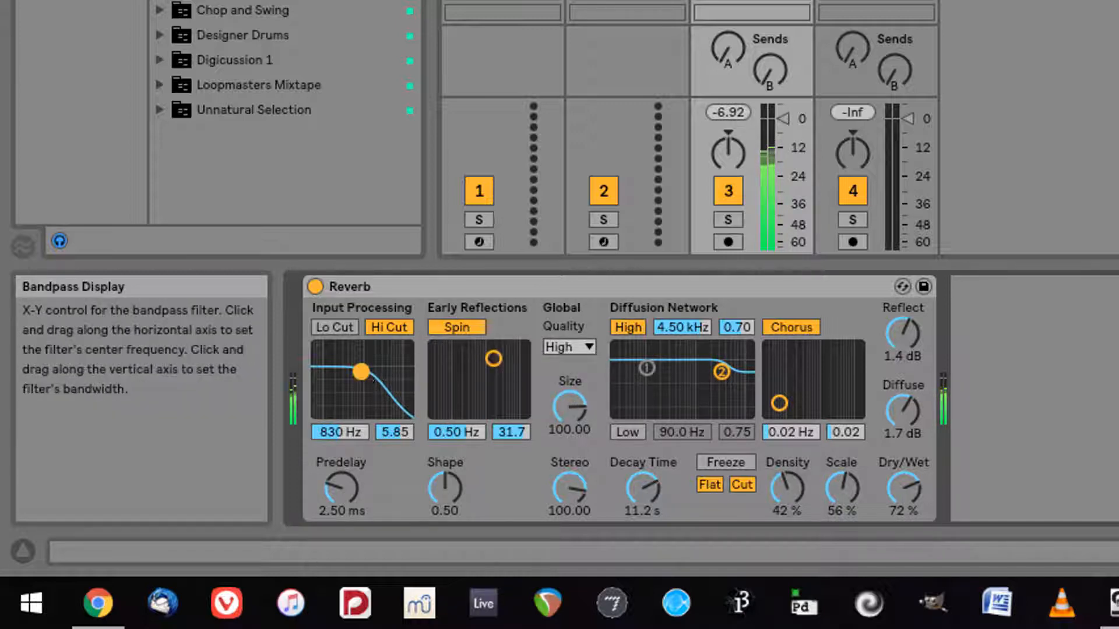
Set the Reverb's input filter to low cut only at 1.04 kHz and 6.88, set predelay to 1.63 ms, and turn off Spin
left_click_drag(361, 371, 379, 381)
left_click(344, 327)
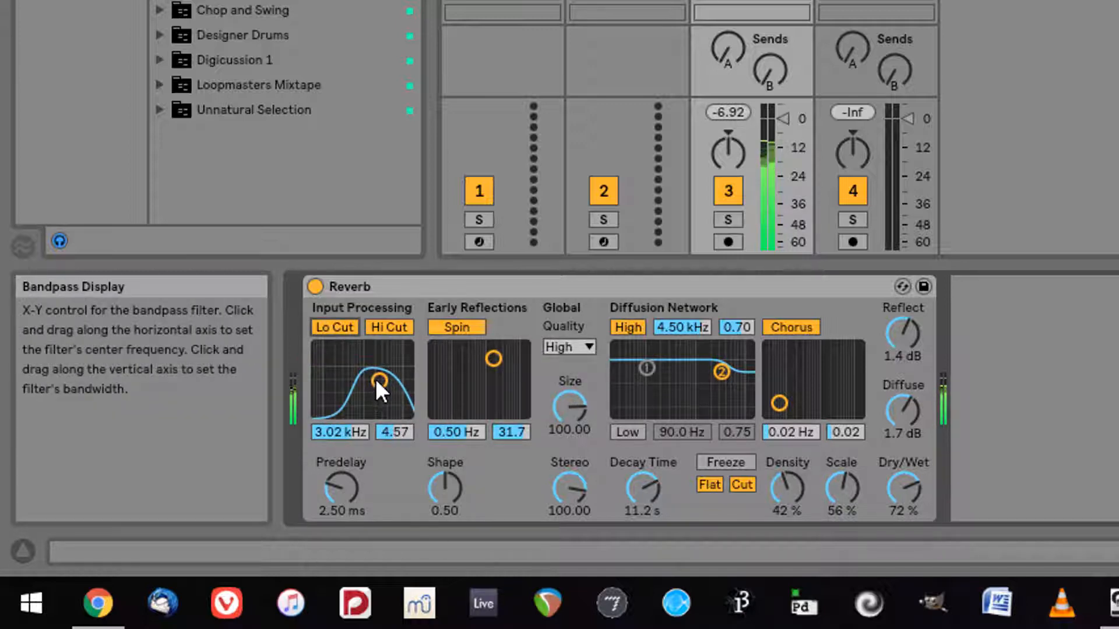
left_click_drag(351, 487, 351, 495)
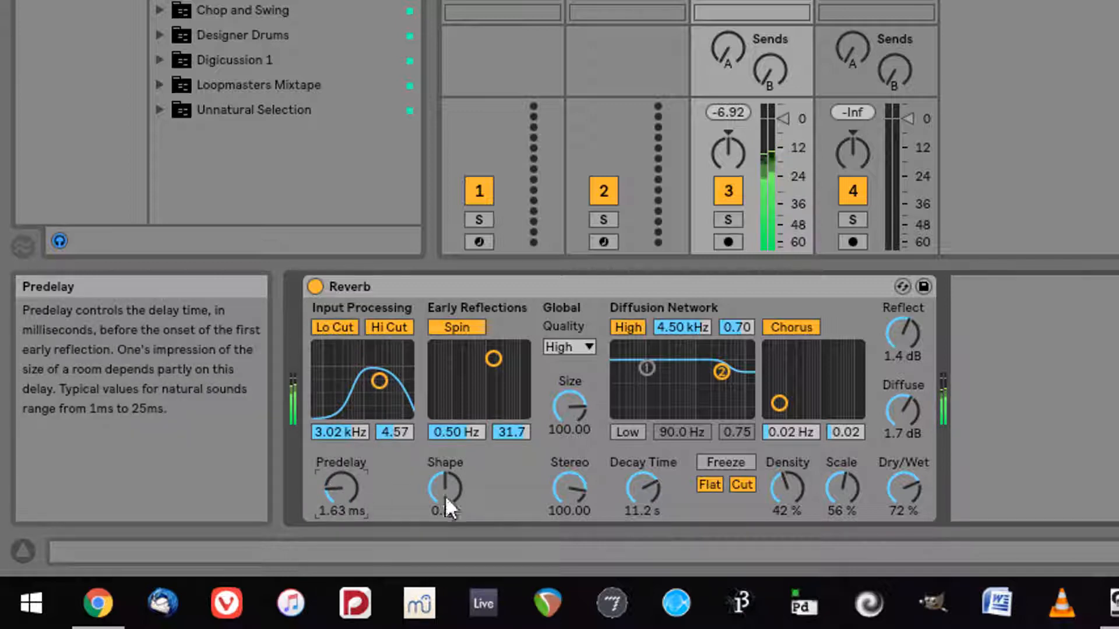
left_click_drag(382, 379, 392, 339)
left_click(379, 327)
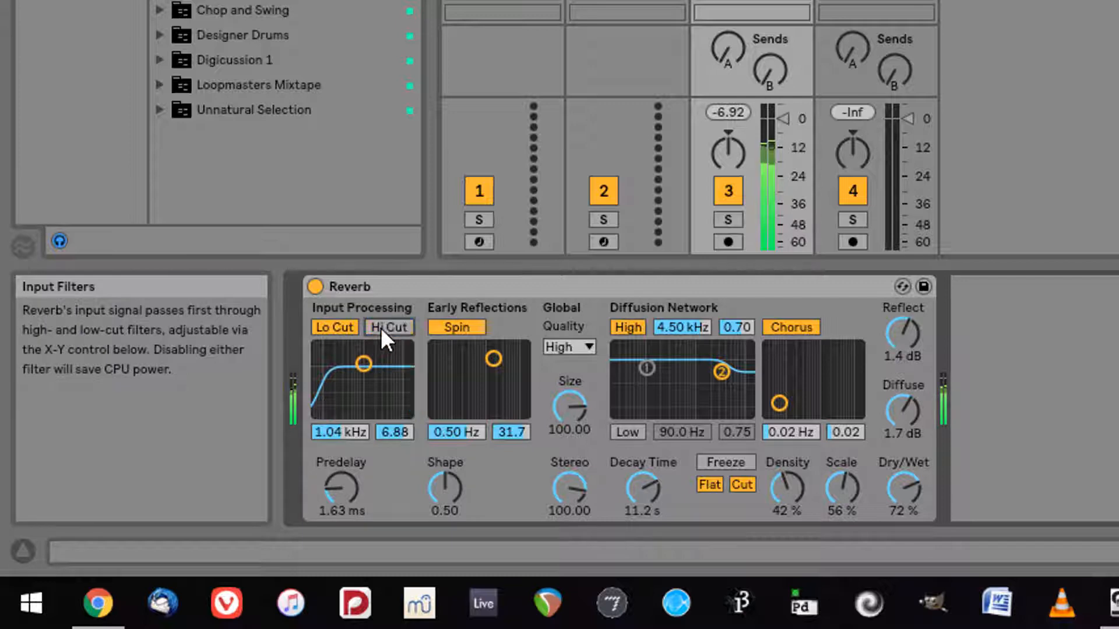
left_click(467, 325)
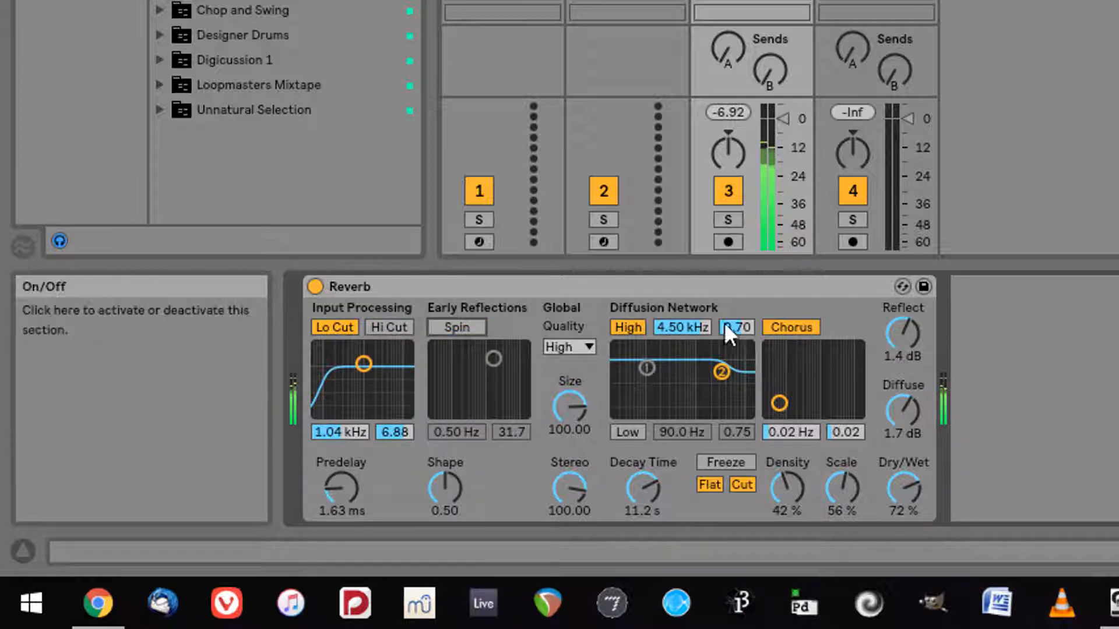
Enable the diffusion network's low shelf at 82.6 Hz and 0.50, keeping the high shelf on
left_click(635, 325)
left_click(642, 327)
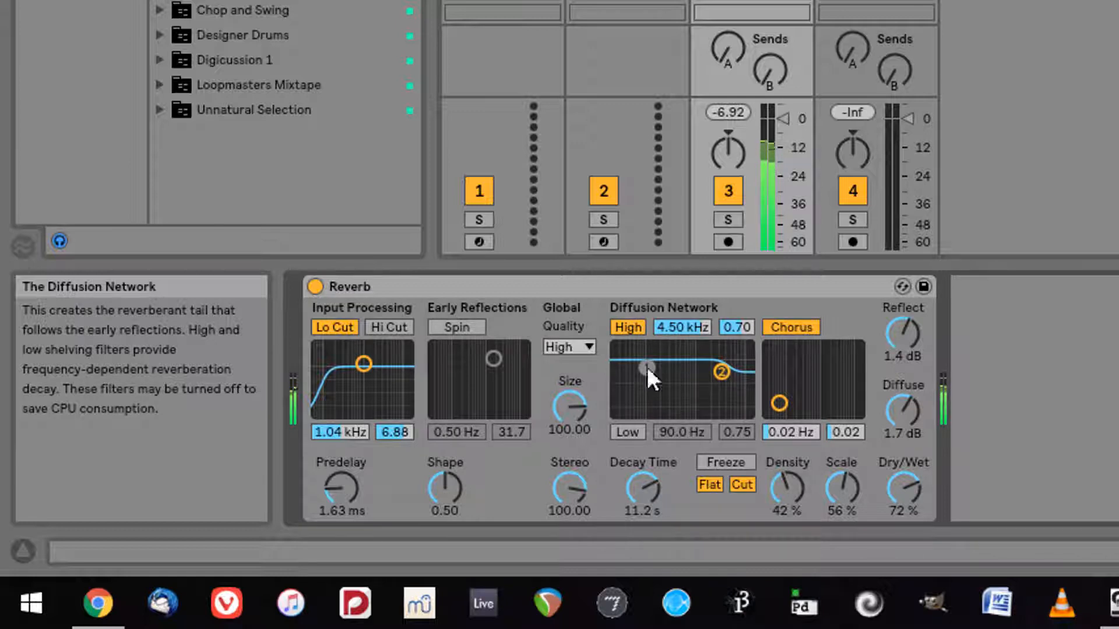
left_click_drag(646, 368, 645, 388)
left_click(636, 435)
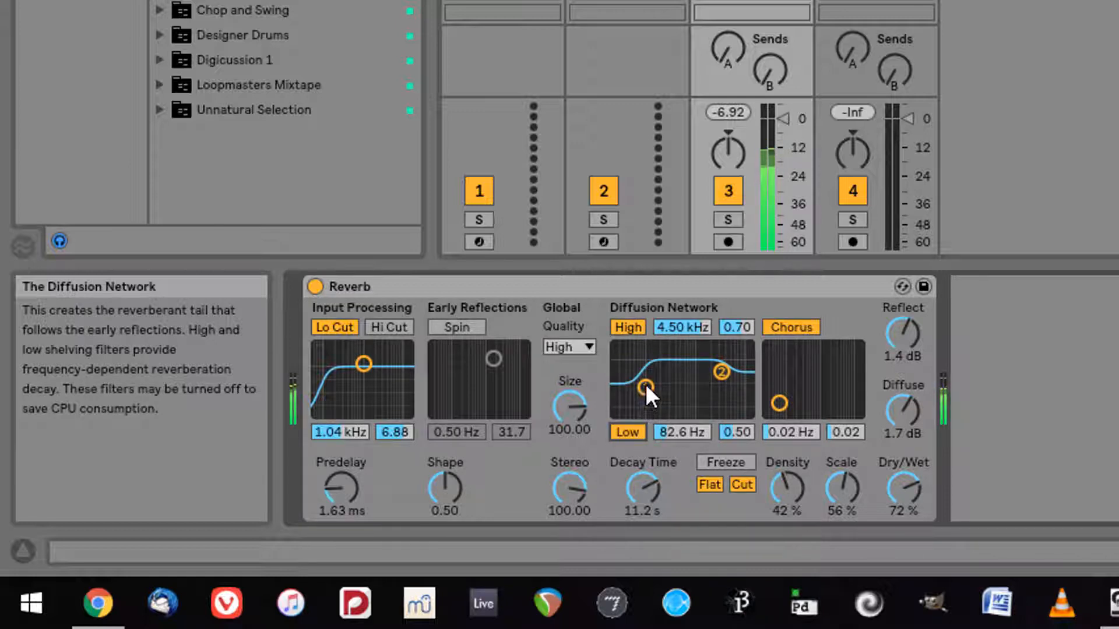
Set the diffusion chorus to 0.64 Hz and 0.16, and test Freeze by turning it on and off
left_click_drag(779, 403, 823, 381)
left_click(732, 464)
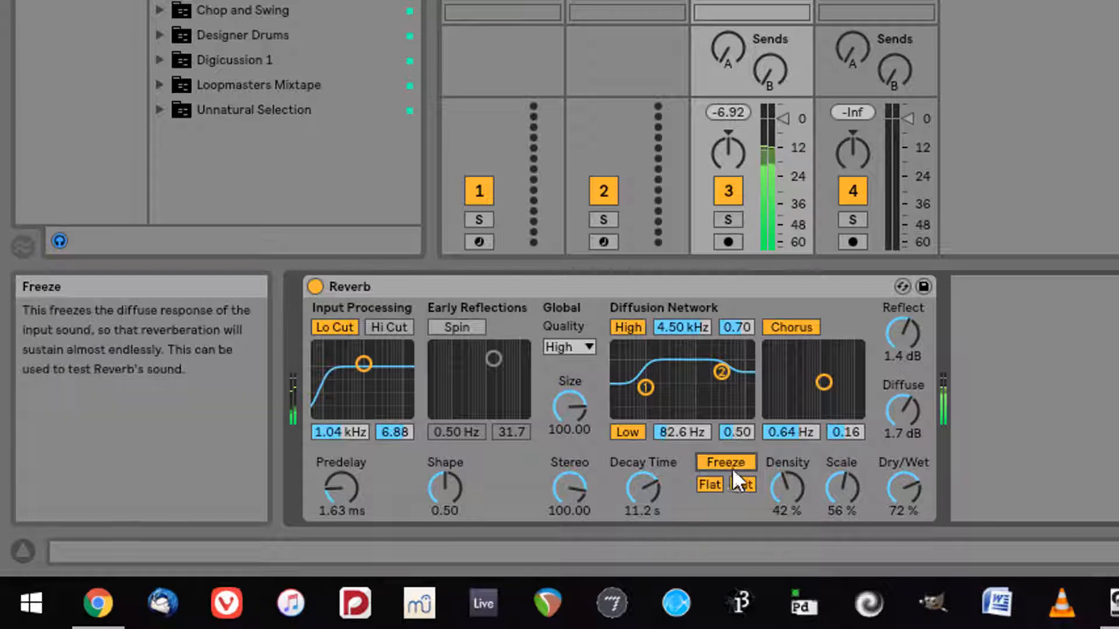
left_click(732, 462)
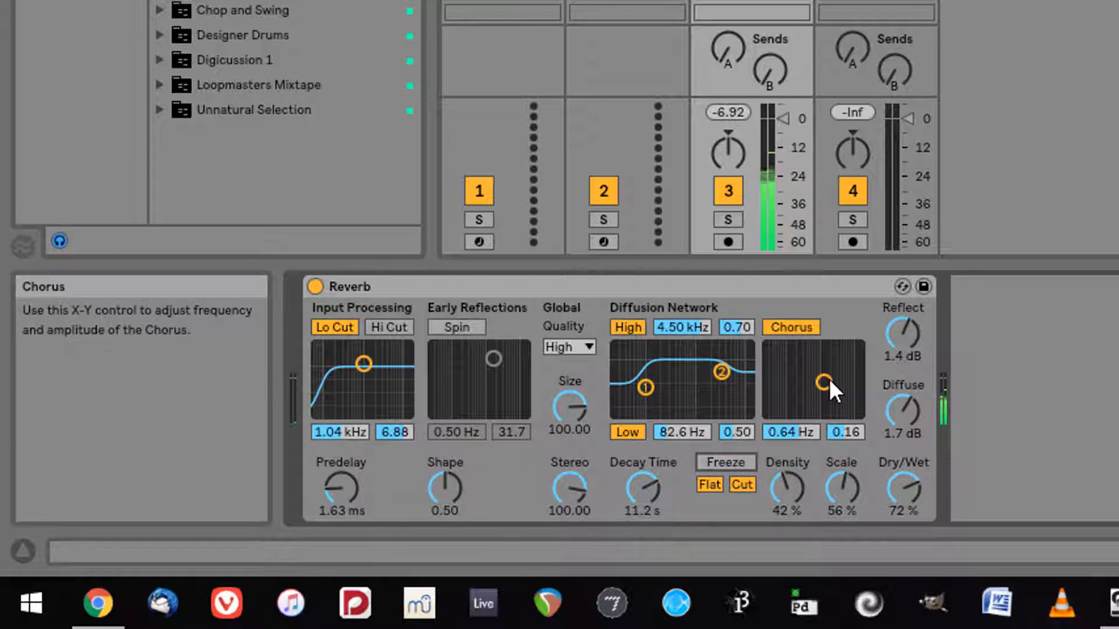
Replace Reverb on the cello track with the Saturator effect
left_click(548, 288)
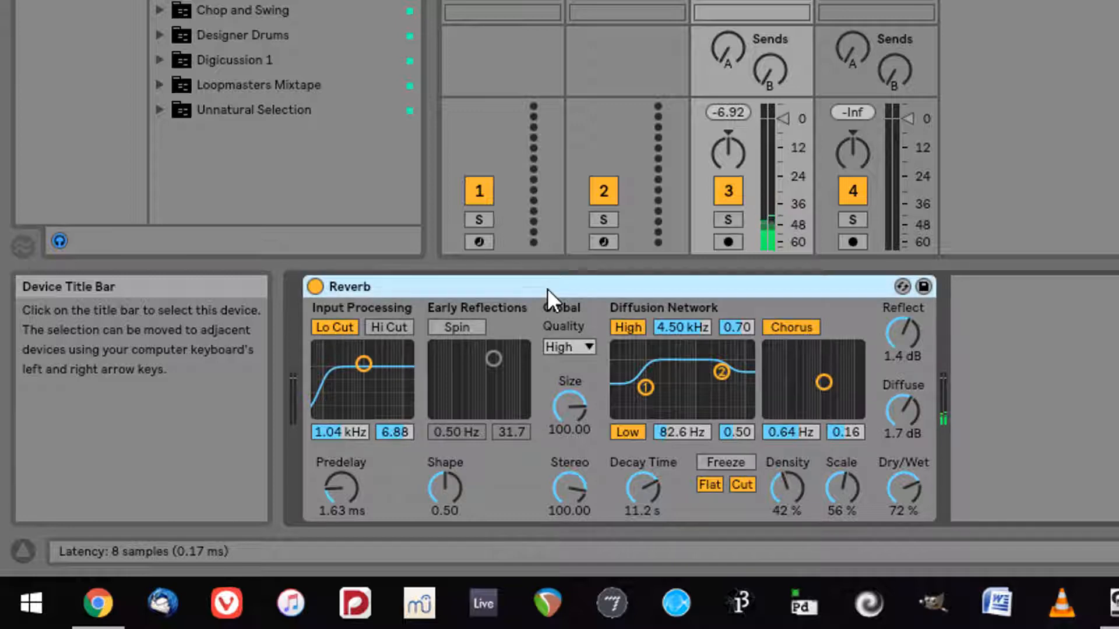
key("Delete")
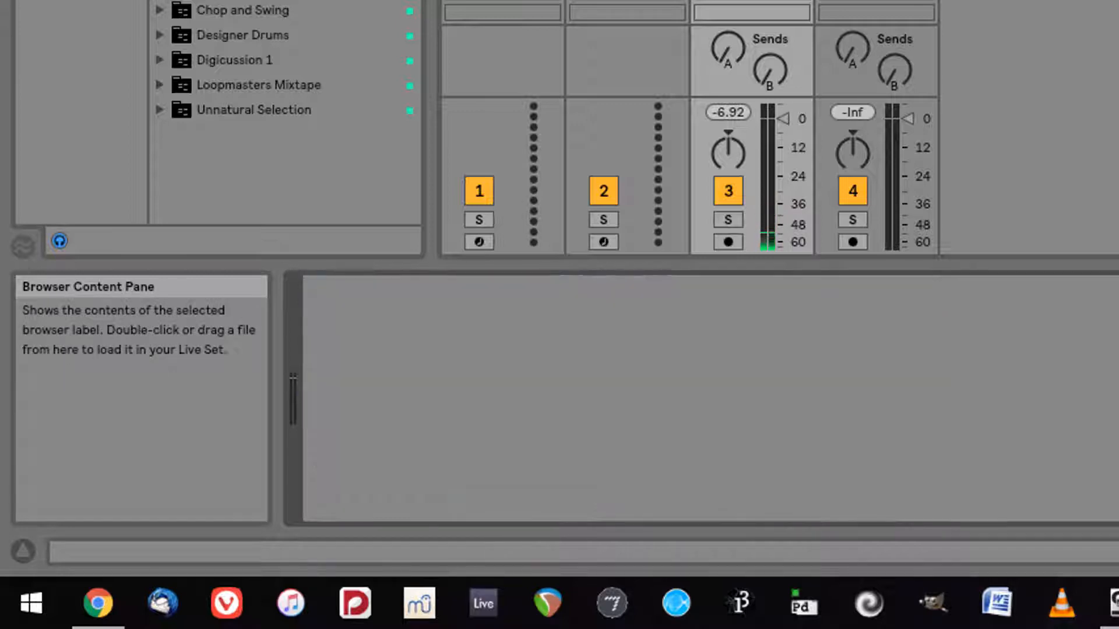
left_click_drag(315, 1, 482, 387)
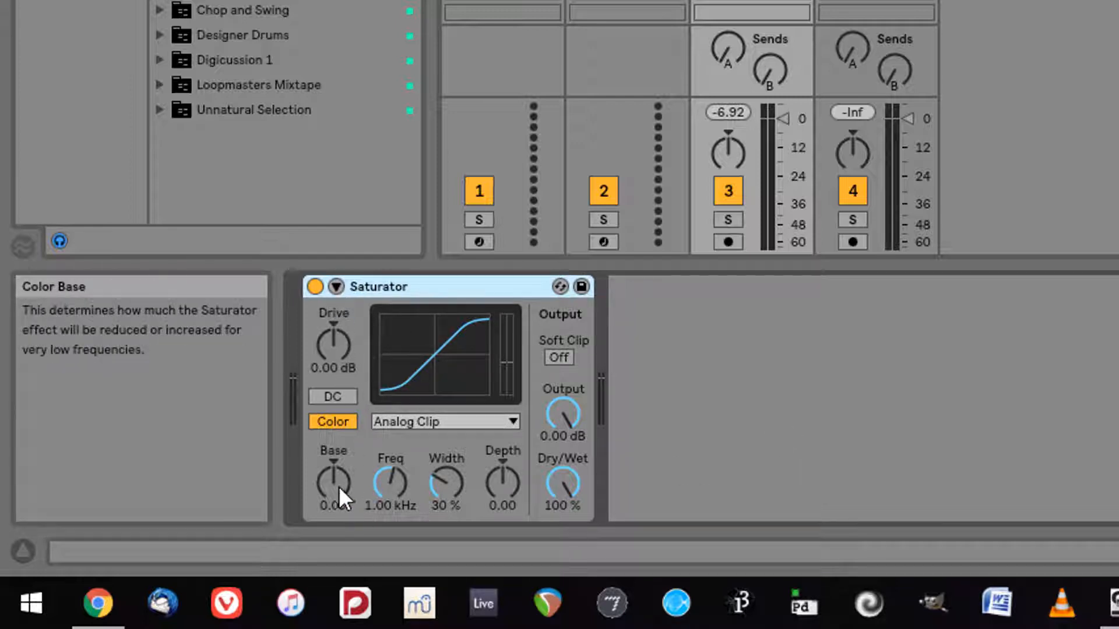
Choose the Soft Sine curve in Saturator and set the drive to 36.0 dB and the output to -23.7 dB
left_click(389, 421)
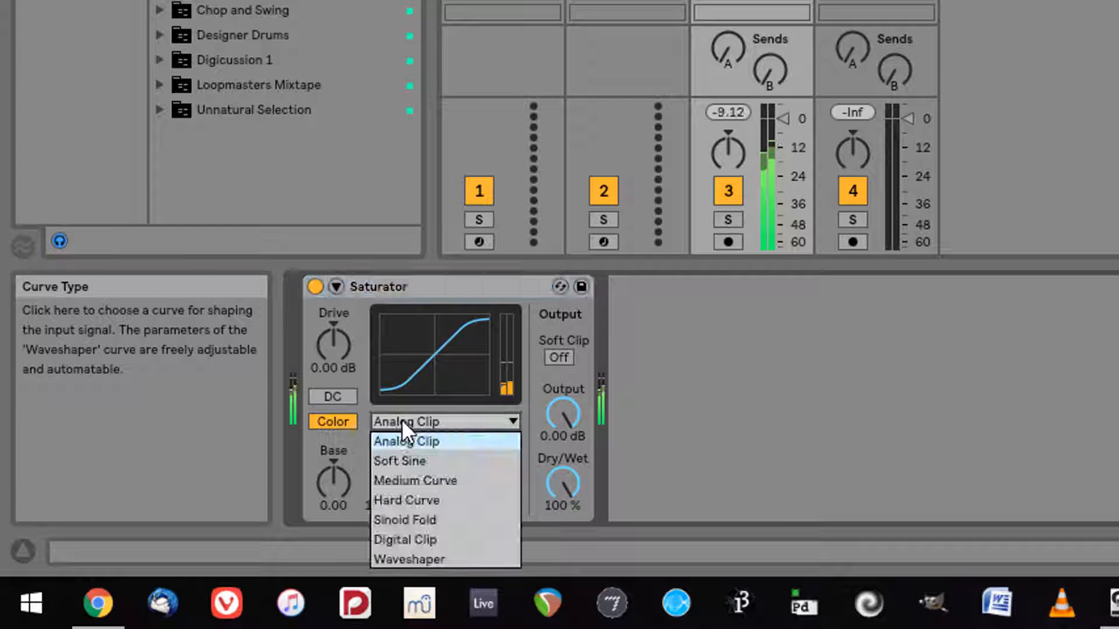
left_click(414, 461)
left_click_drag(334, 344, 333, 318)
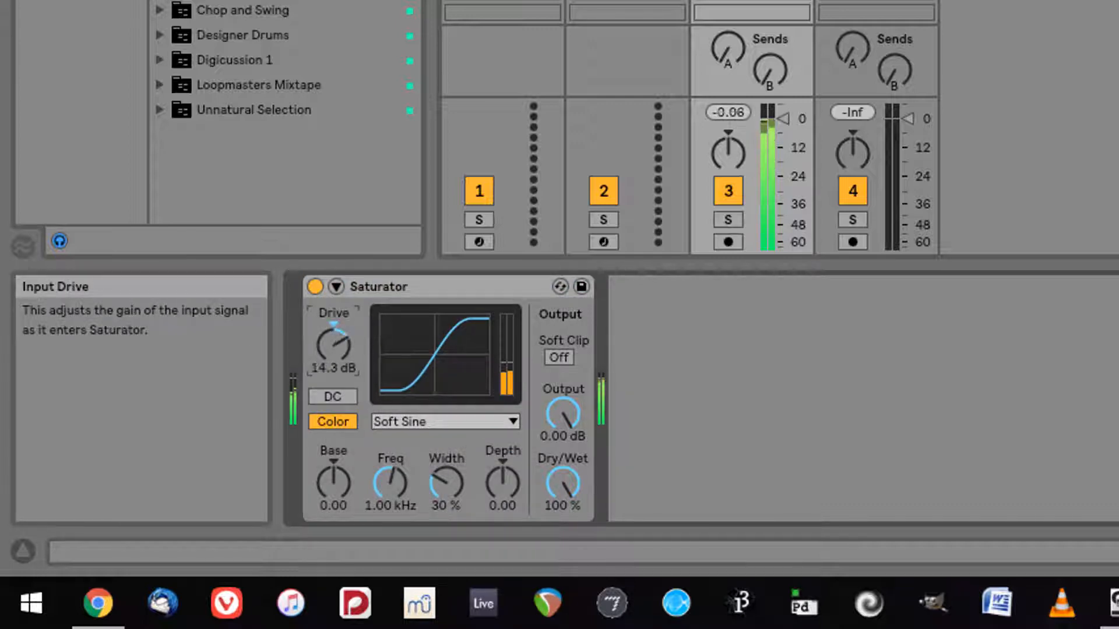
left_click_drag(580, 411, 545, 425)
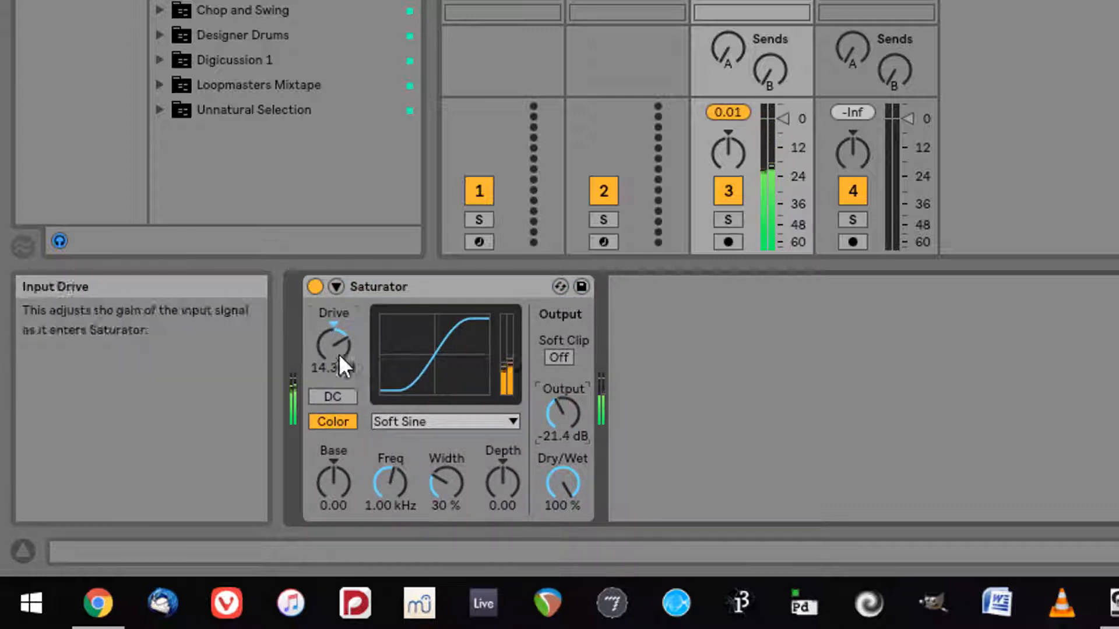
left_click_drag(338, 354, 337, 326)
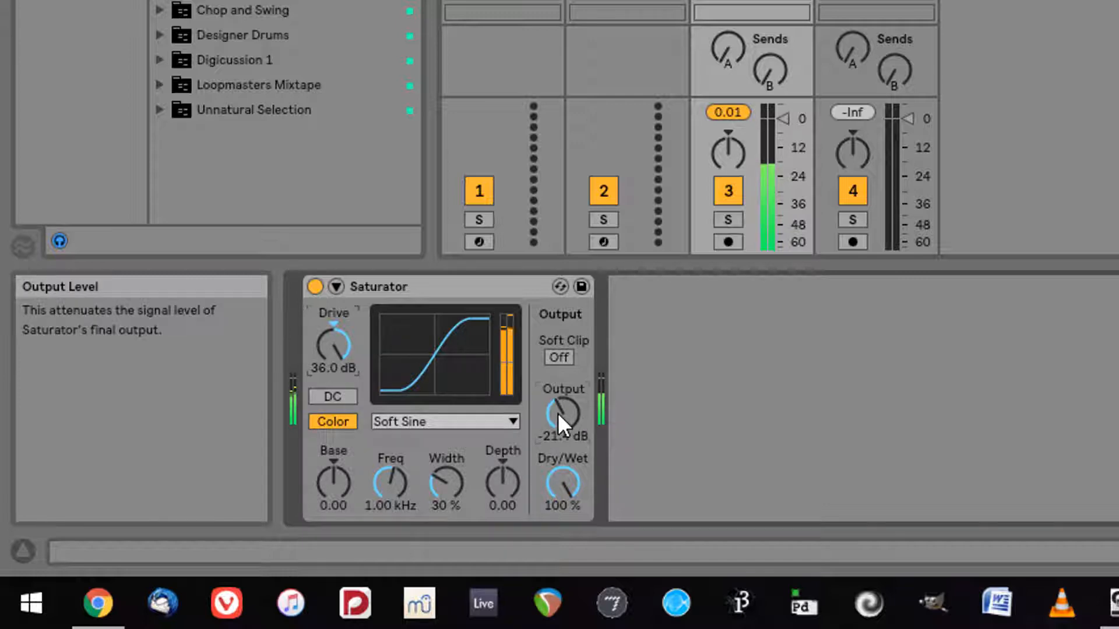
left_click_drag(557, 412, 558, 417)
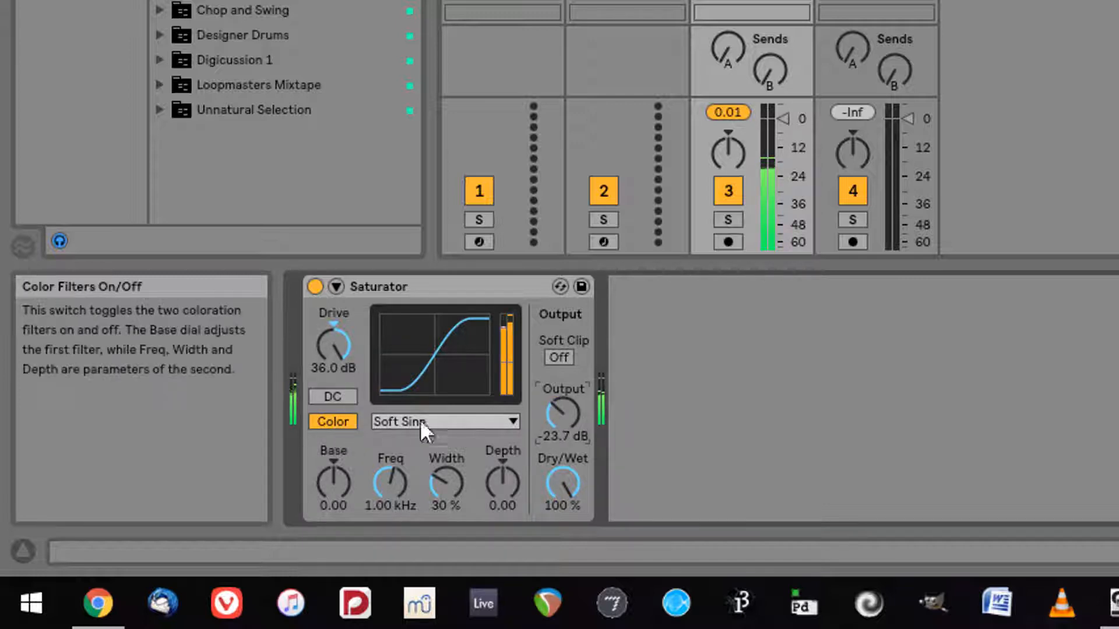
Try the Medium Curve with DC on and color base -12.6, frequency 269 Hz, width 62 % and depth -11.4
left_click(453, 417)
left_click(438, 482)
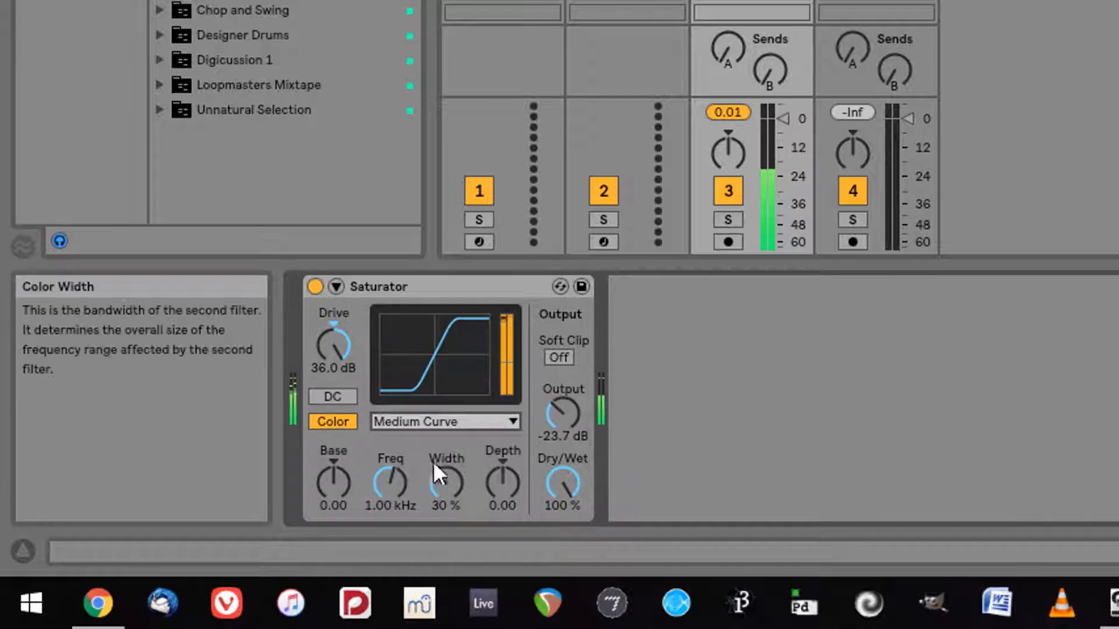
left_click(330, 397)
left_click_drag(336, 484, 334, 524)
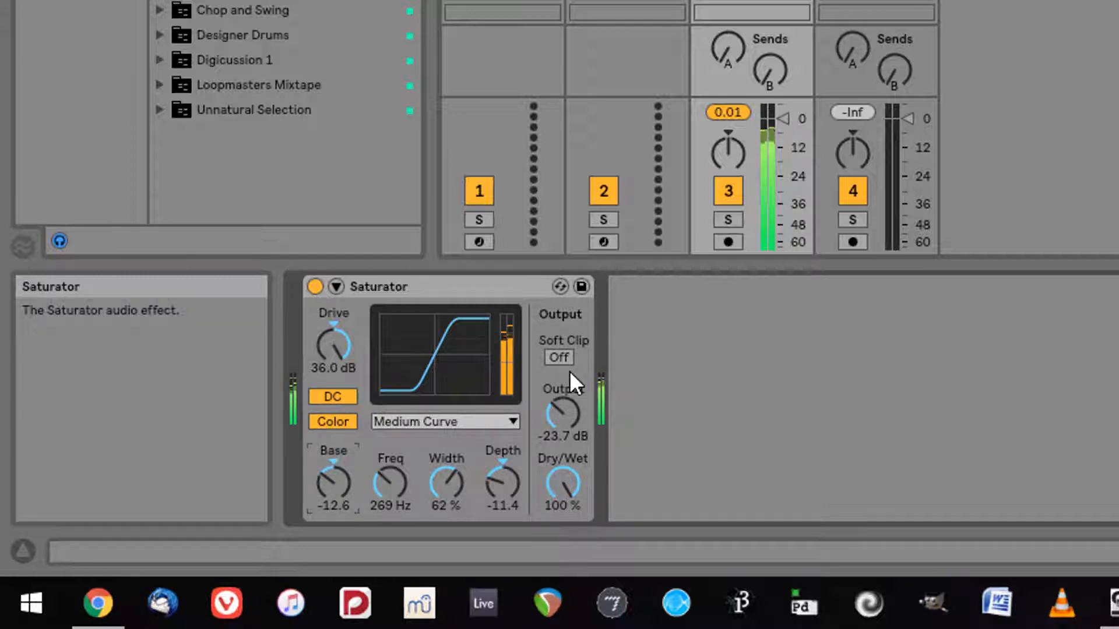
Turn off Saturator's DC filter and compare the sound with Color and Soft Clip each toggled on and off
left_click(332, 397)
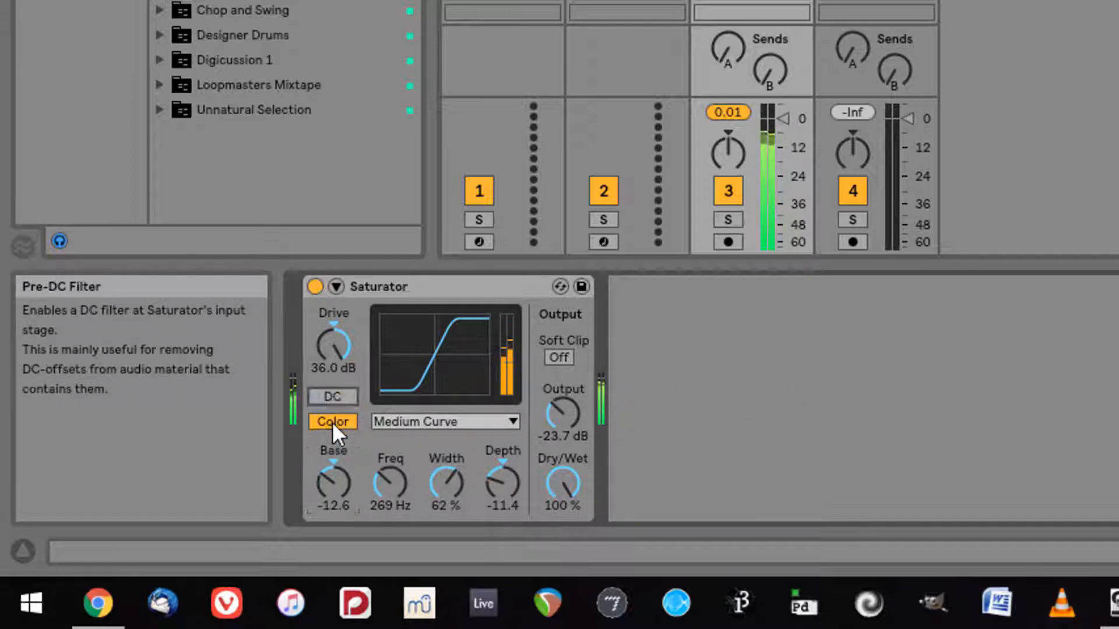
left_click(333, 424)
left_click(335, 426)
left_click(568, 356)
left_click(569, 356)
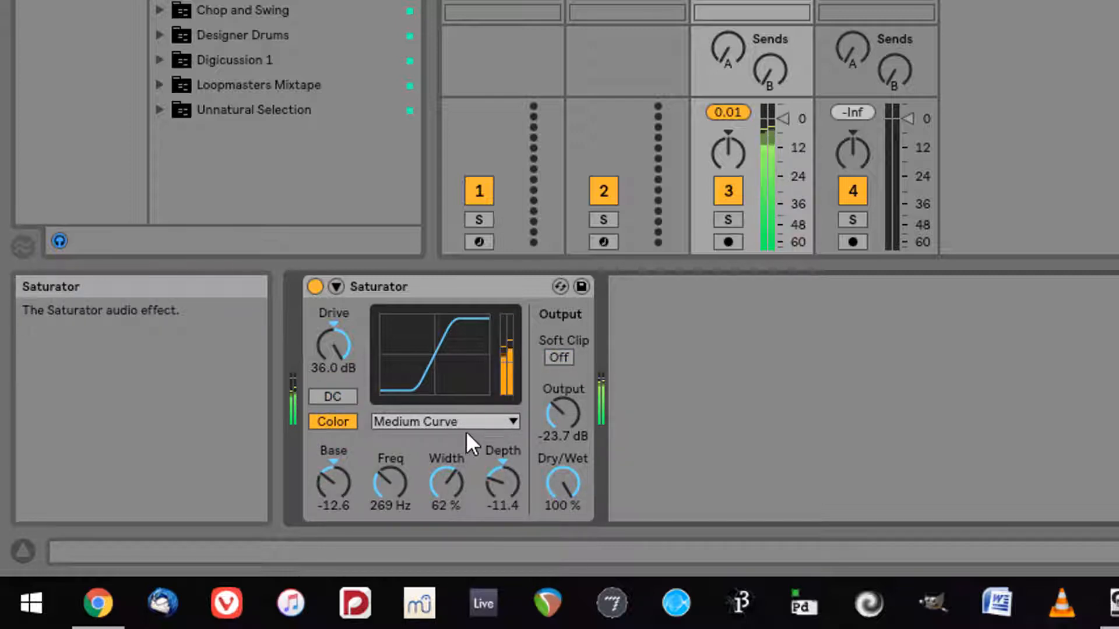
Choose the Waveshaper curve with color base 11.4, frequency 208 Hz, width 87 % and depth 24.0, and expand its extra parameters
left_click(451, 422)
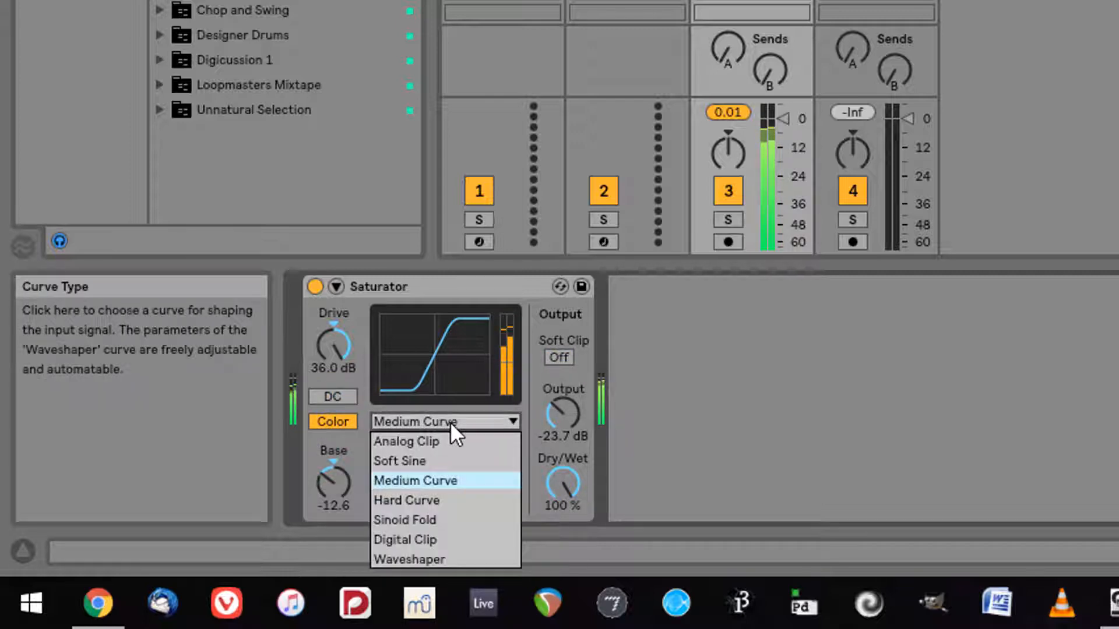
left_click(451, 554)
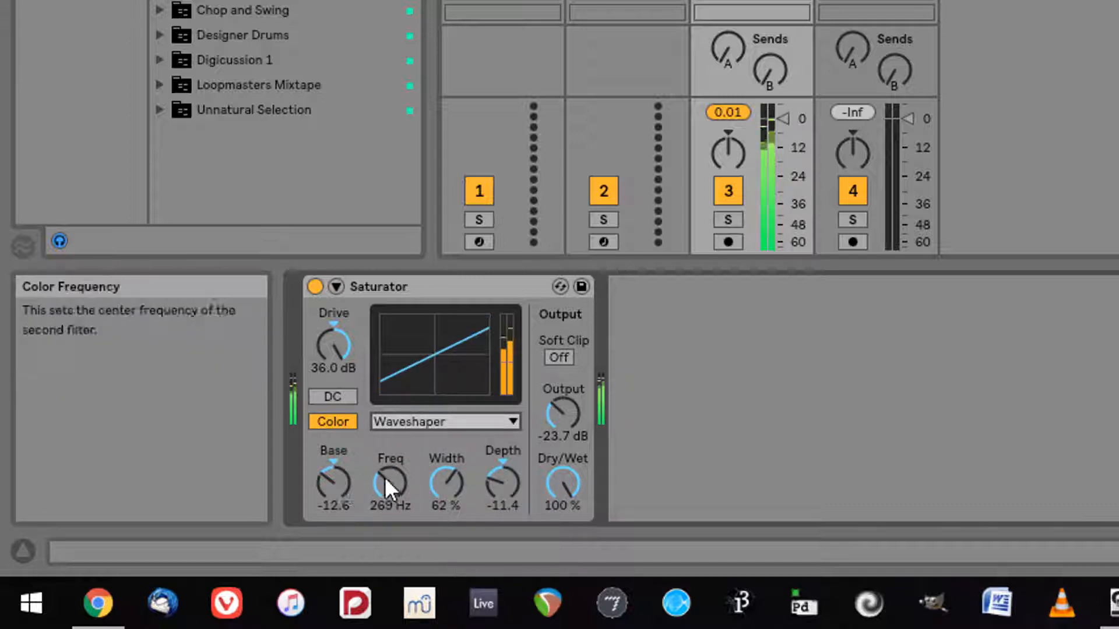
left_click_drag(385, 476, 449, 459)
left_click_drag(503, 482, 502, 432)
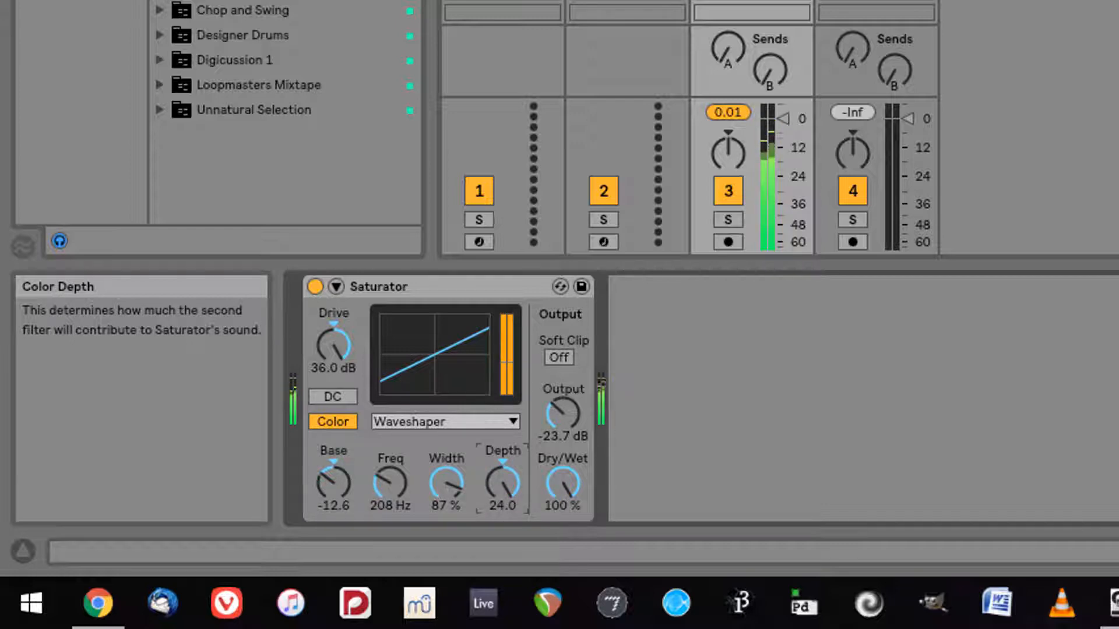
mouse_move(337, 480)
left_mouse_down()
mouse_move(337, 456)
mouse_move(337, 493)
mouse_move(337, 466)
left_mouse_up()
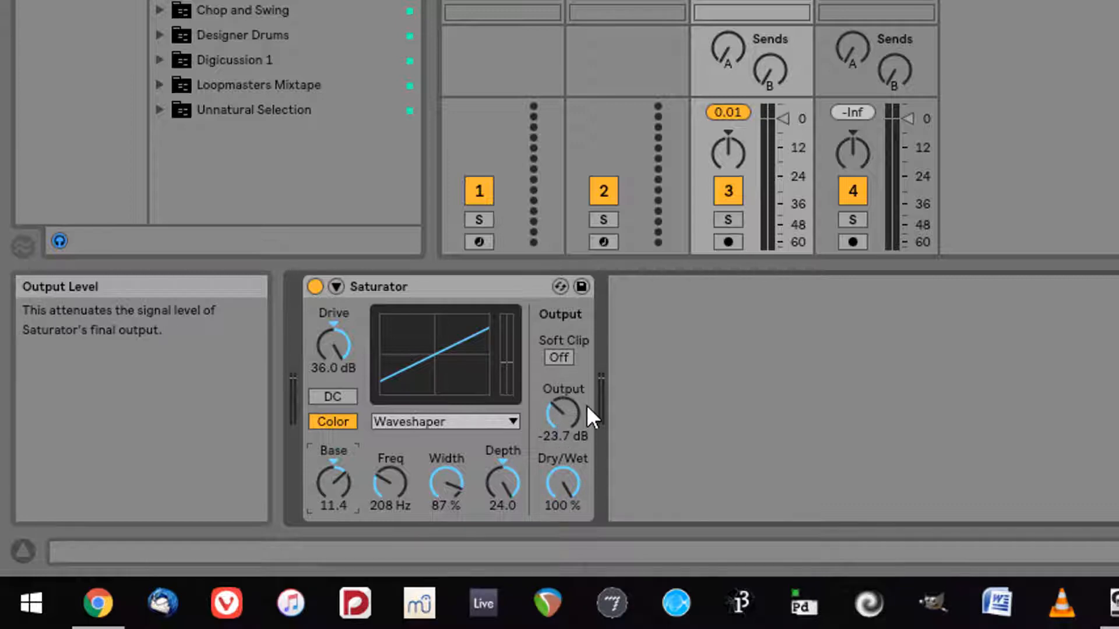
left_click(330, 286)
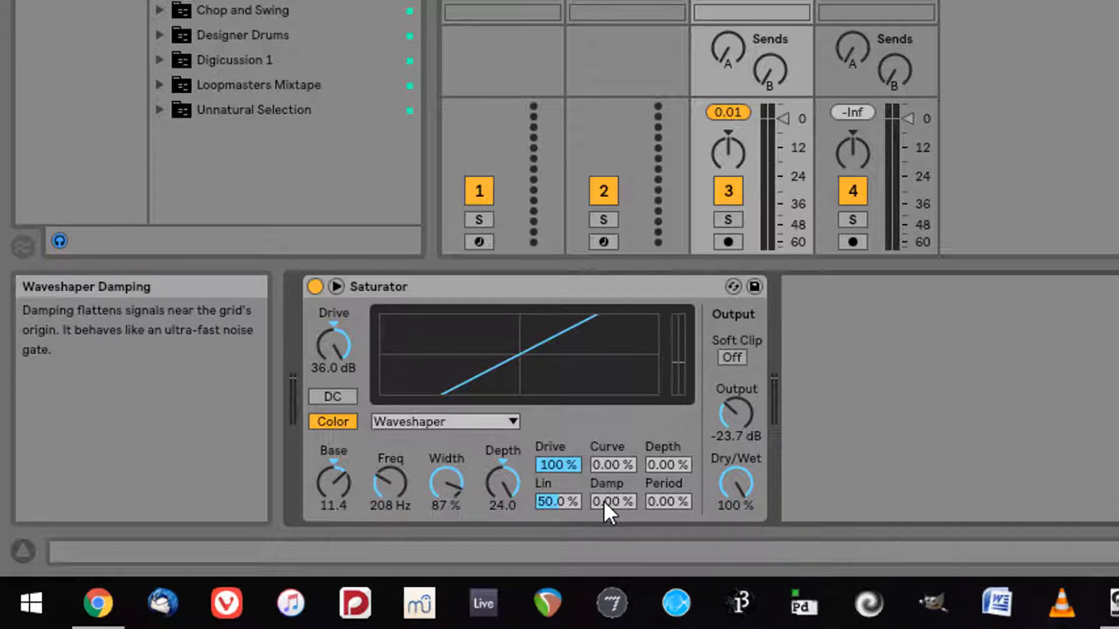
Replace Saturator on the cello track with the Simple Delay effect
left_click(545, 292)
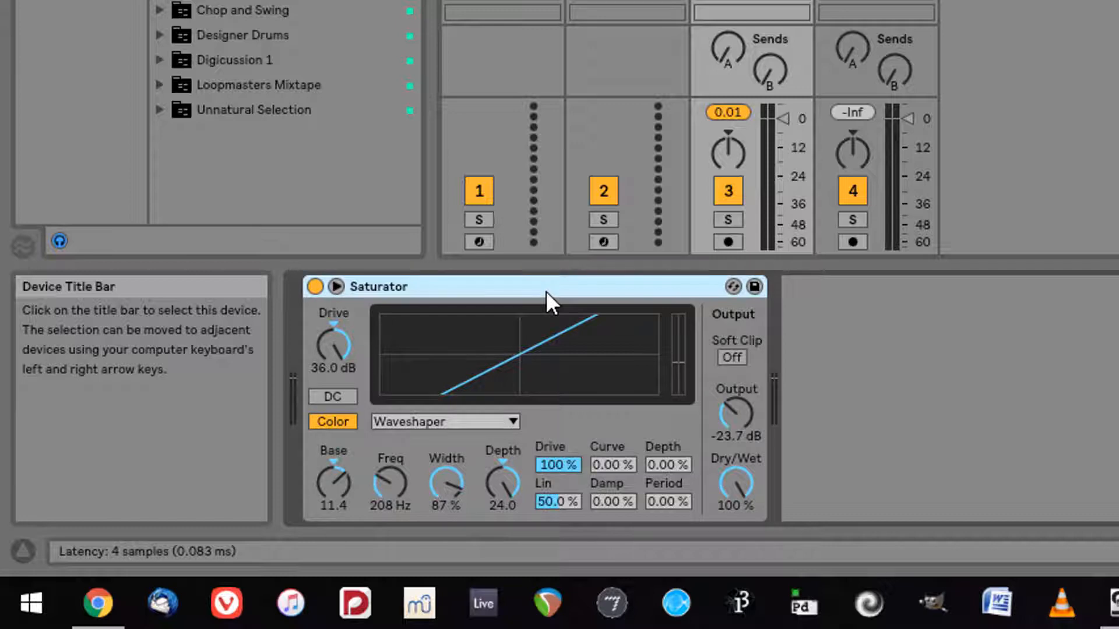
key("Delete")
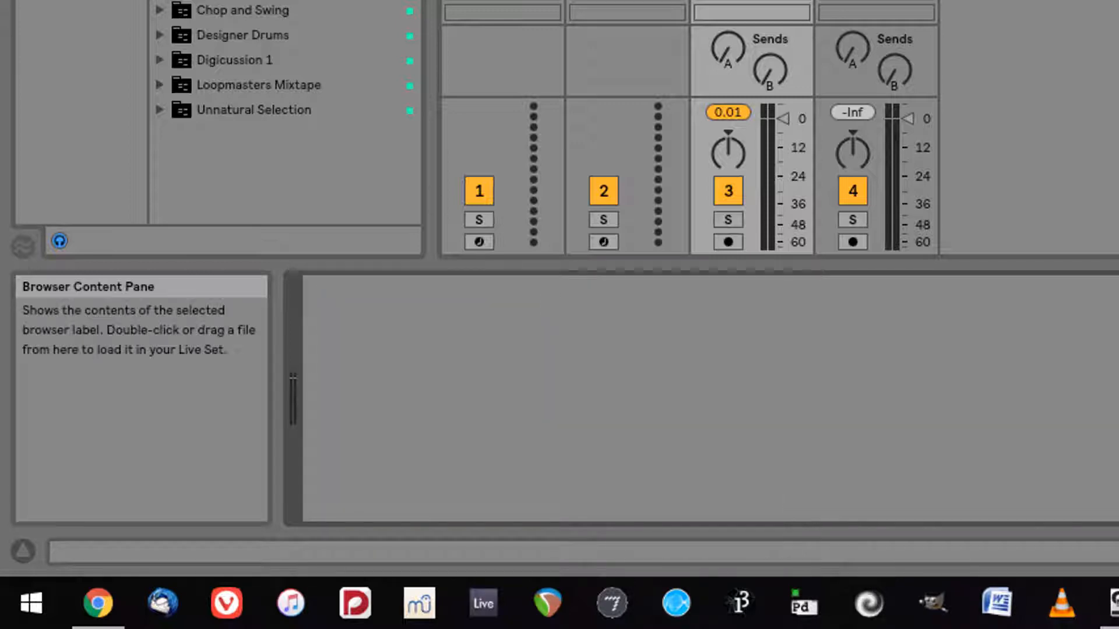
left_click_drag(251, 2, 573, 404)
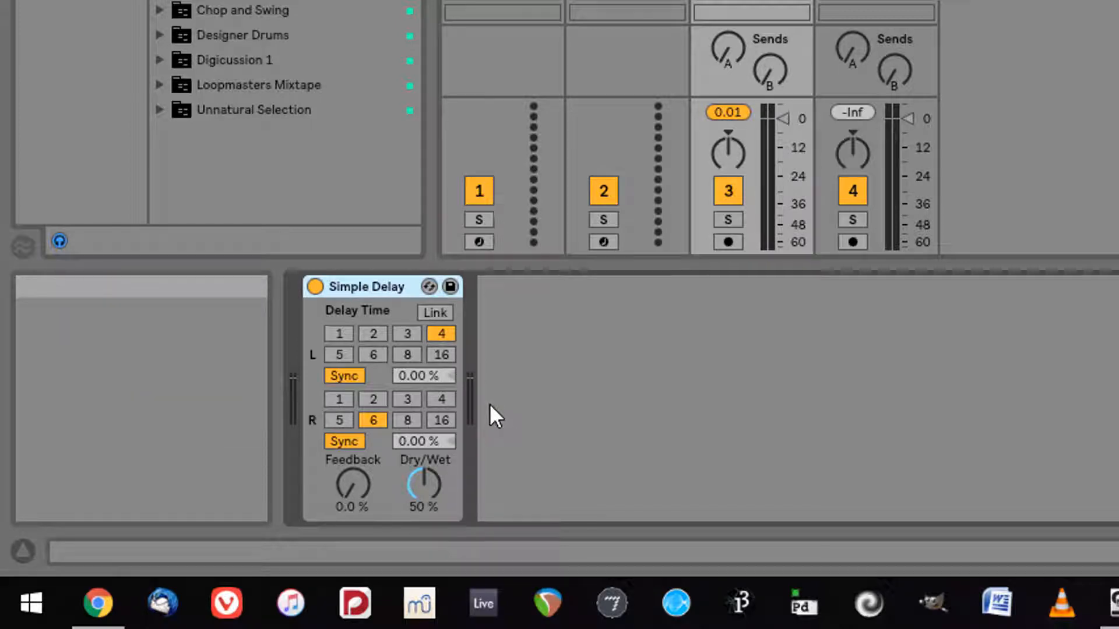
Play the clip through Simple Delay with unlinked channels, 58 % feedback and beat divisions of 5 for left and 16 for right
left_click(445, 312)
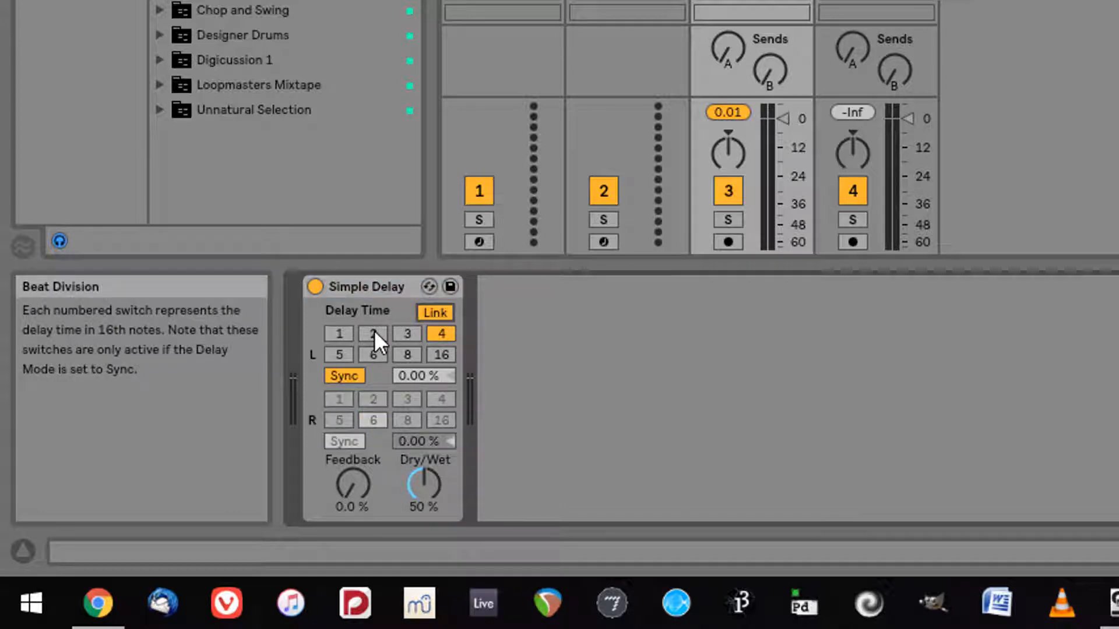
left_click(449, 306)
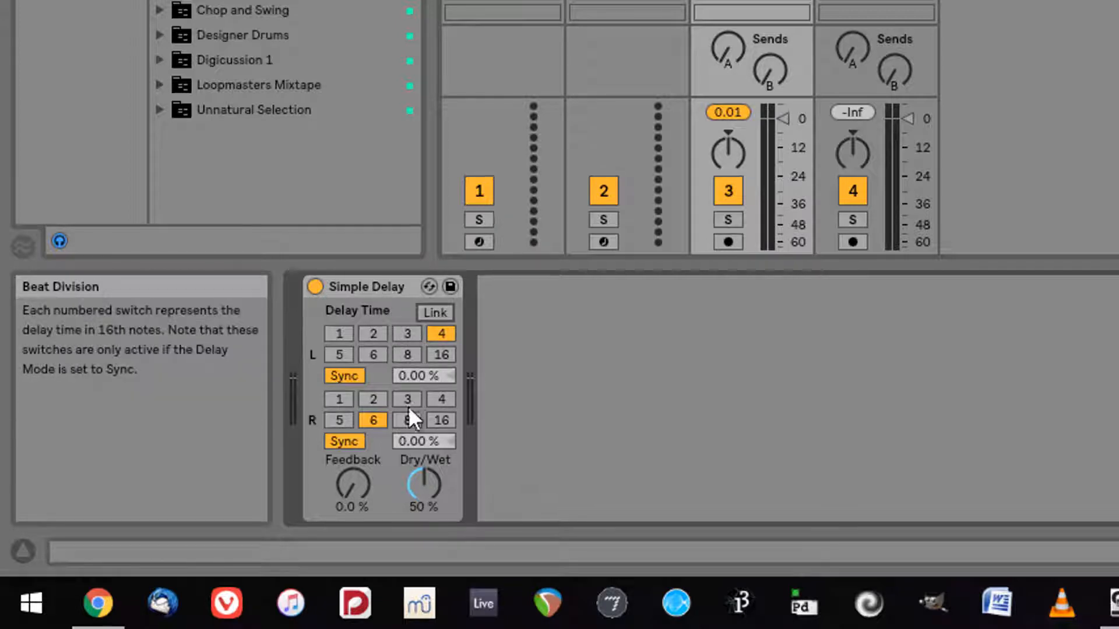
key("space")
left_click_drag(356, 491, 356, 424)
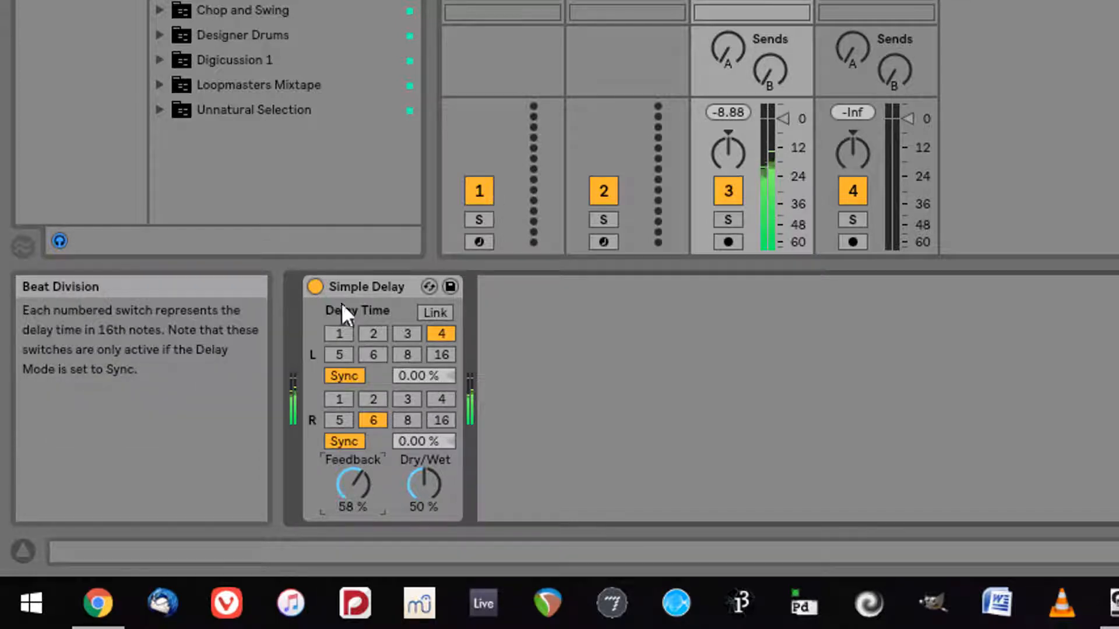
left_click(342, 358)
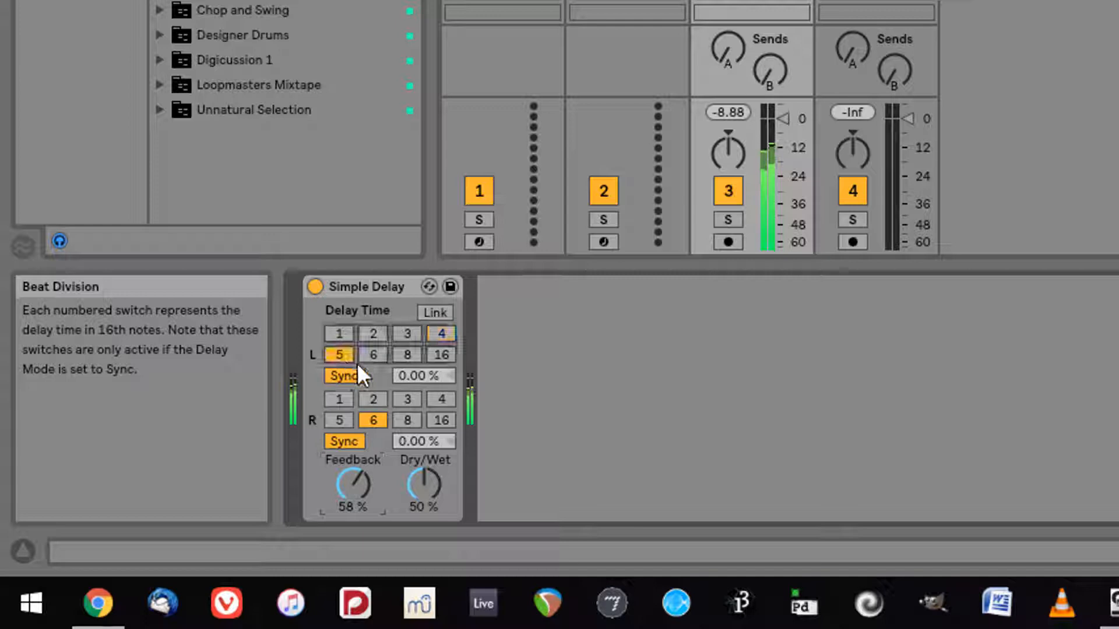
left_click(435, 412)
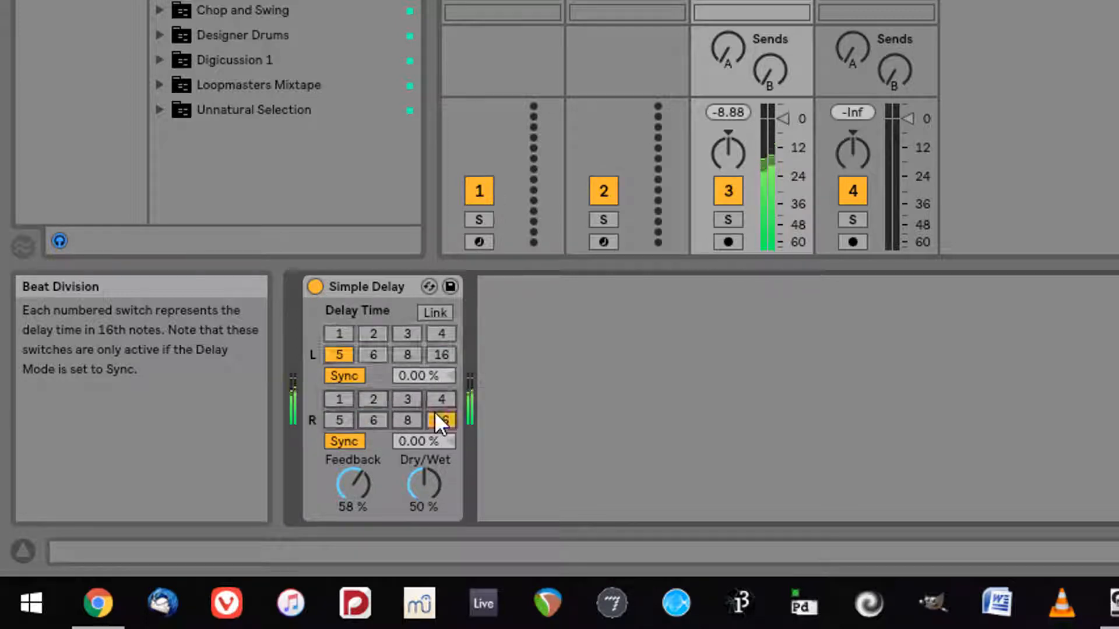
Switch both delay channels to Time mode with 33.7 ms left and 52.4 ms right, and set dry/wet to 74 %
left_click(344, 441)
left_click_drag(418, 442, 418, 464)
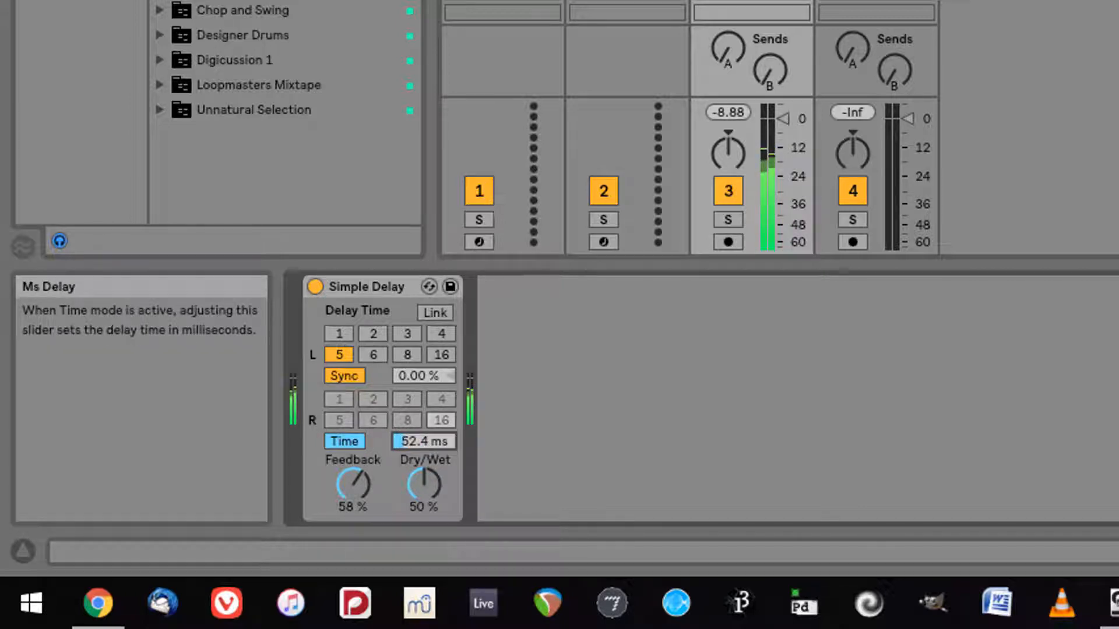
left_click(355, 375)
left_click_drag(416, 379, 416, 417)
left_click_drag(437, 482, 437, 461)
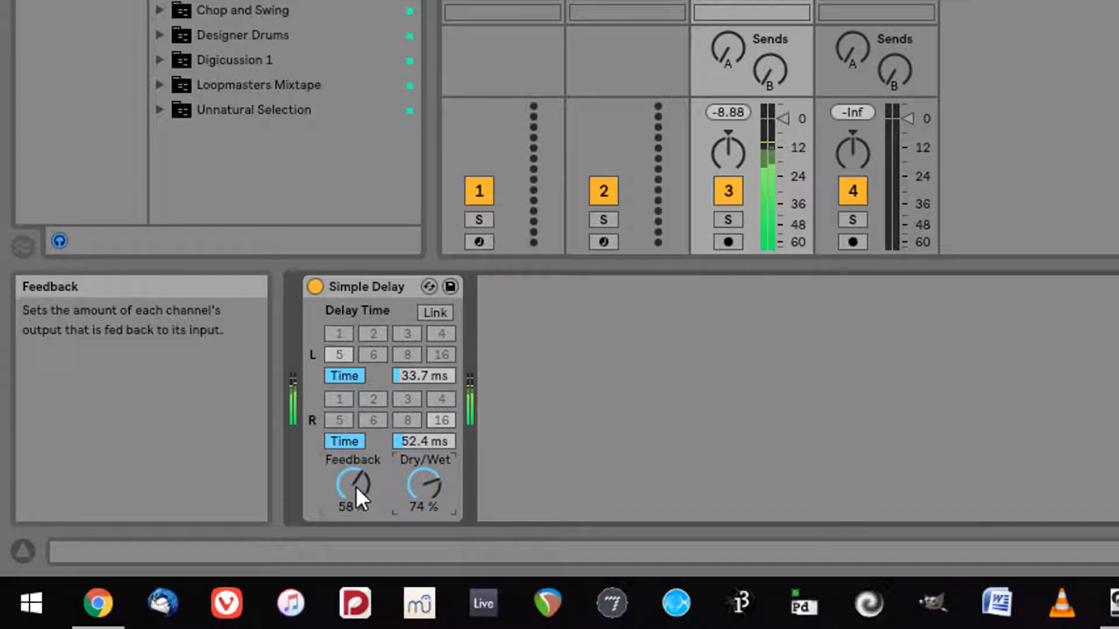
Set Simple Delay's feedback to 84 % for playback, and remove the effect from the cello track
left_click_drag(356, 486, 359, 473)
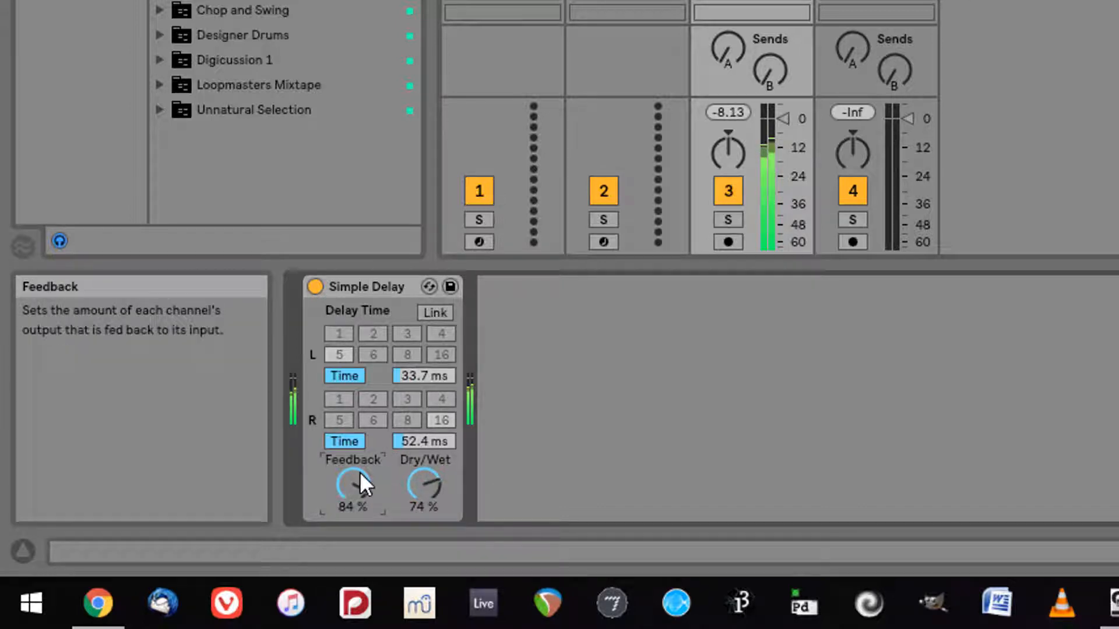
left_click(384, 292)
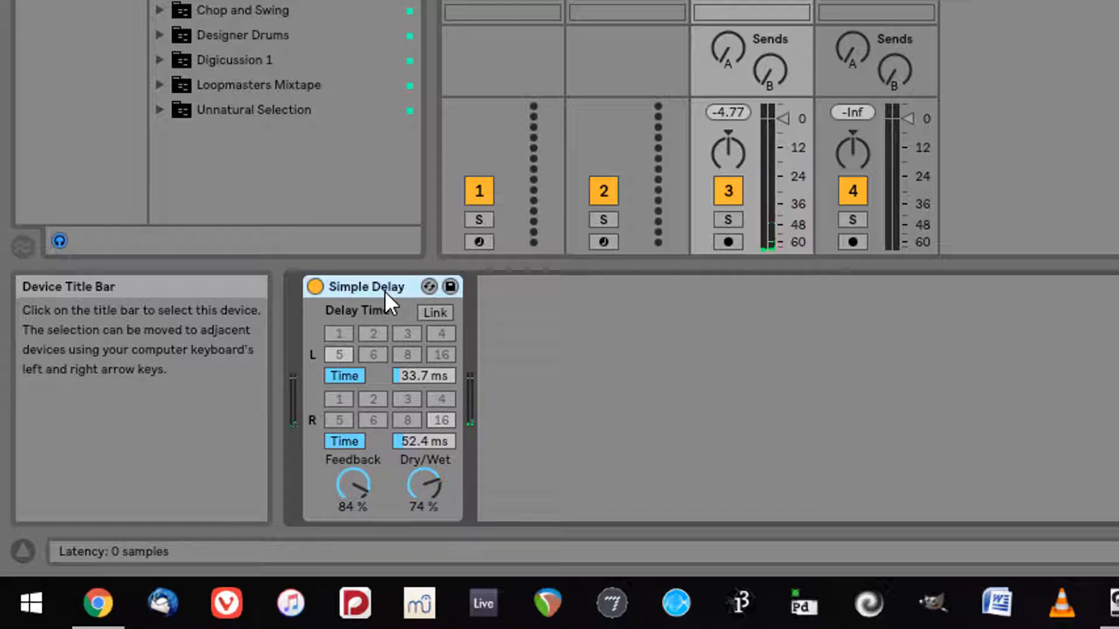
key("Delete")
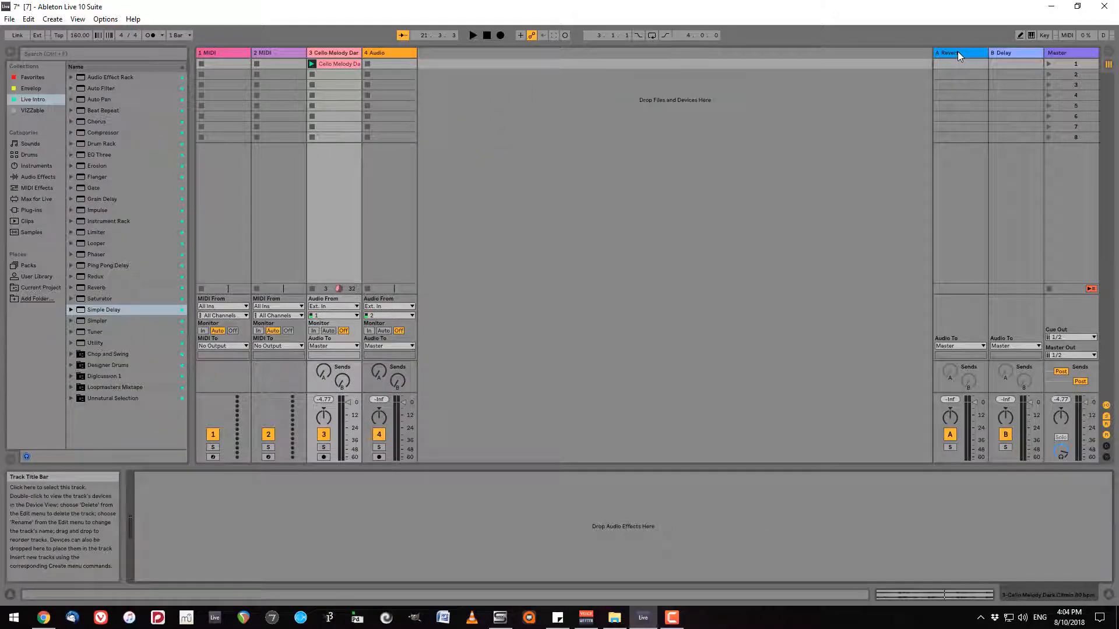
Examine the effects on the A Reverb and B Delay return tracks, and return to the cello track's devices
left_click(956, 51)
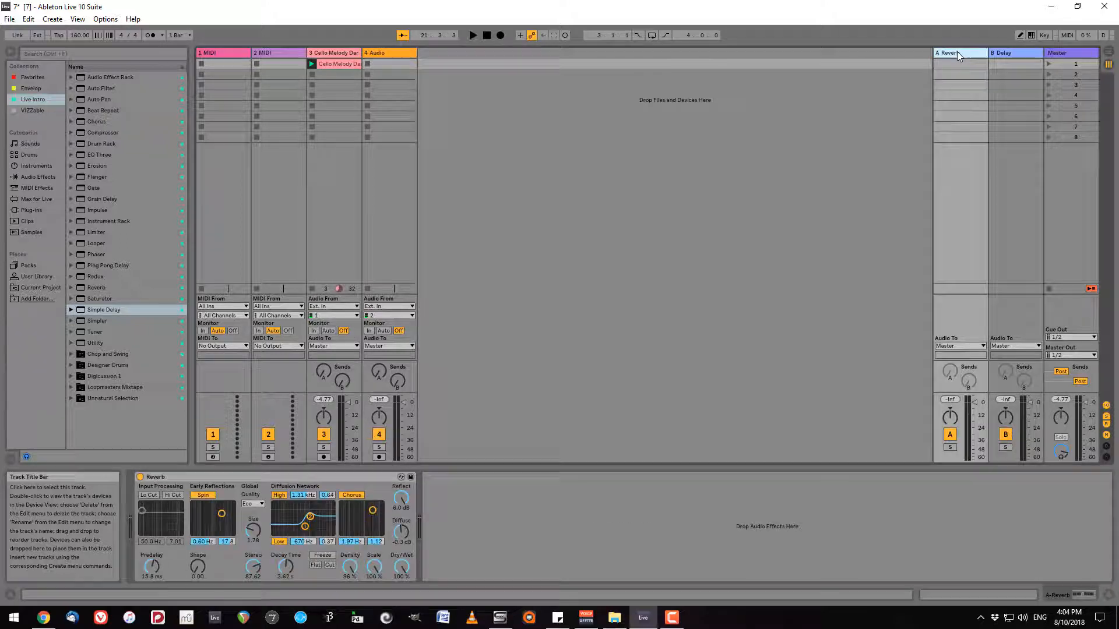
left_click(1007, 54)
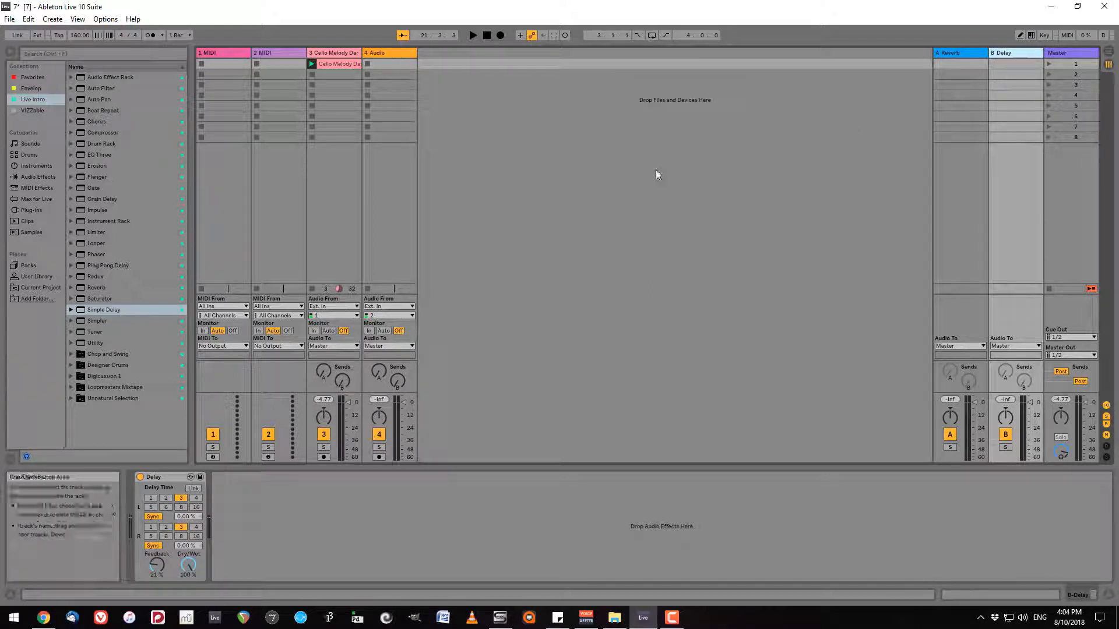
left_click(345, 54)
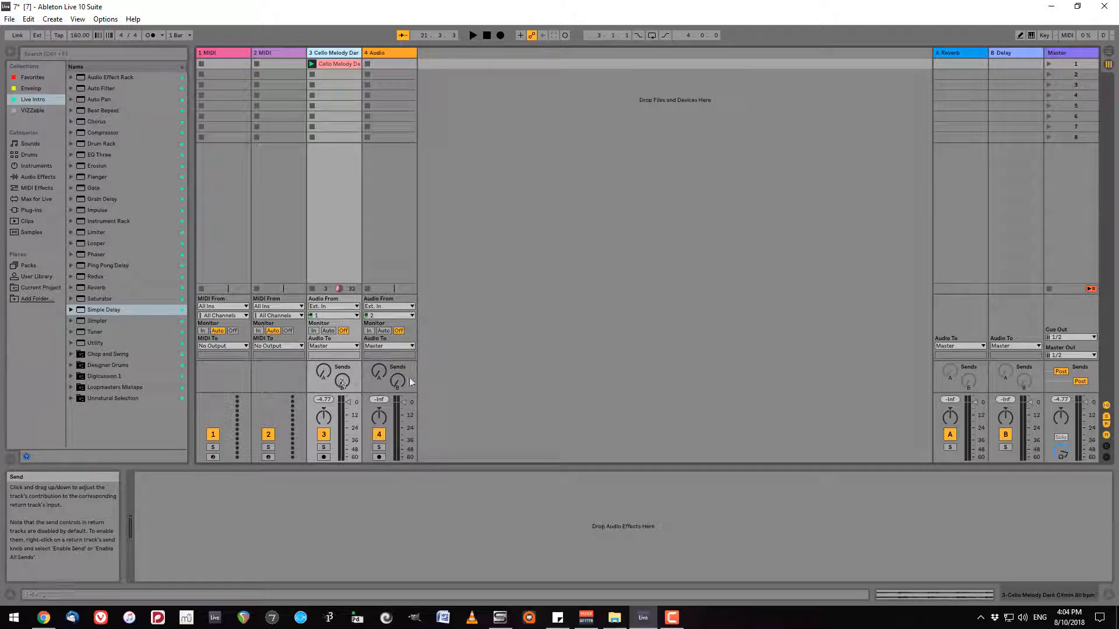
Add the Tuner to the cello track and play the clip to check its pitch against the 440 Hz reference
left_click(91, 330)
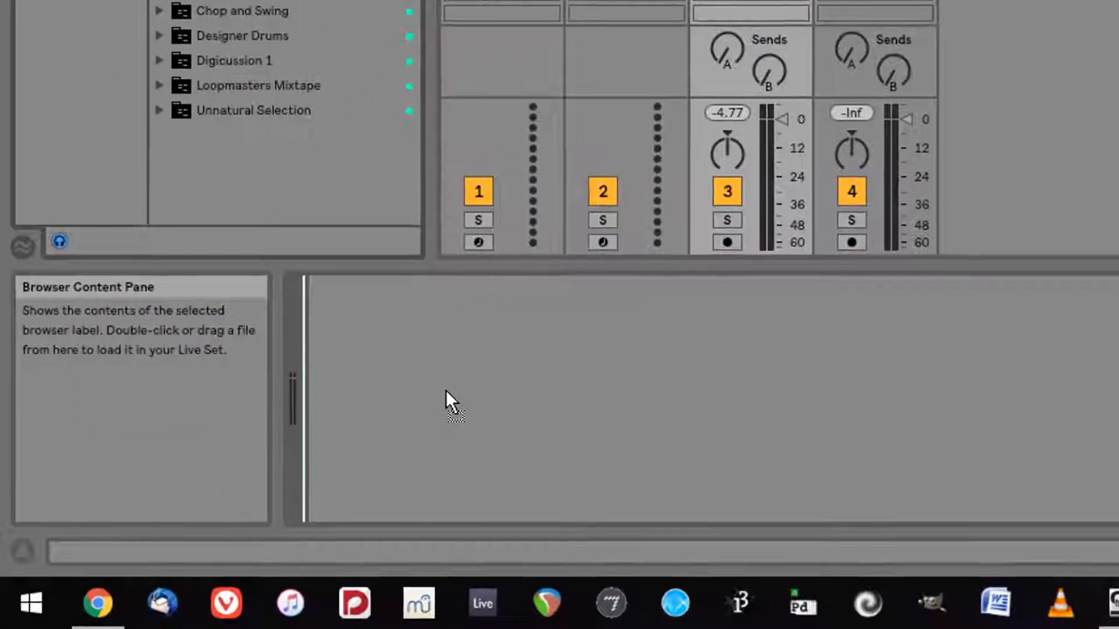
left_click_drag(446, 390, 447, 391)
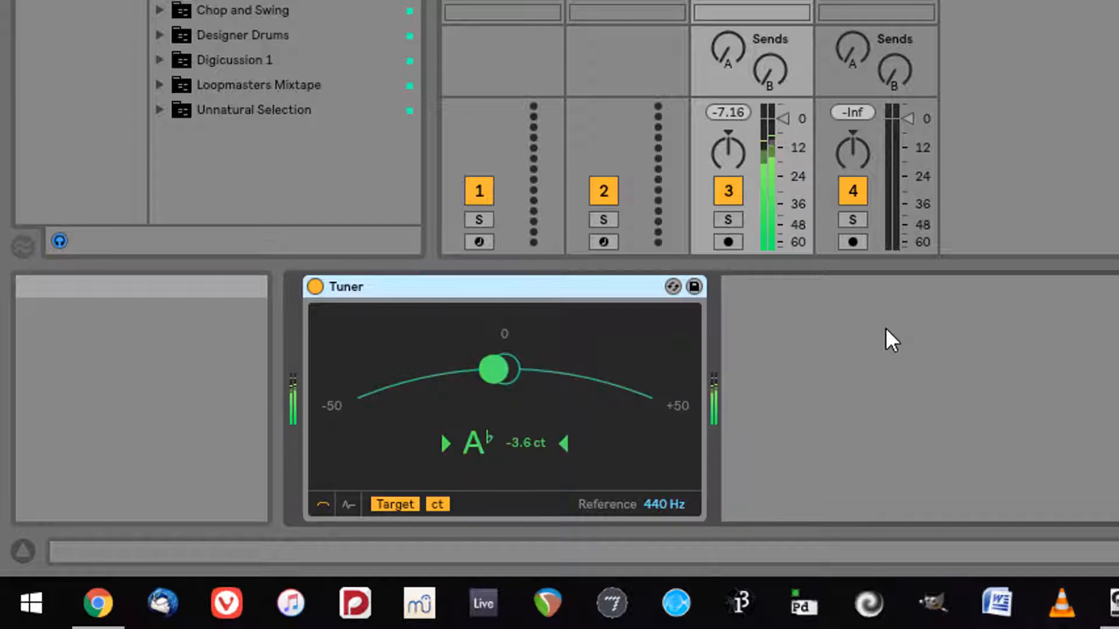
mouse_move(470, 332)
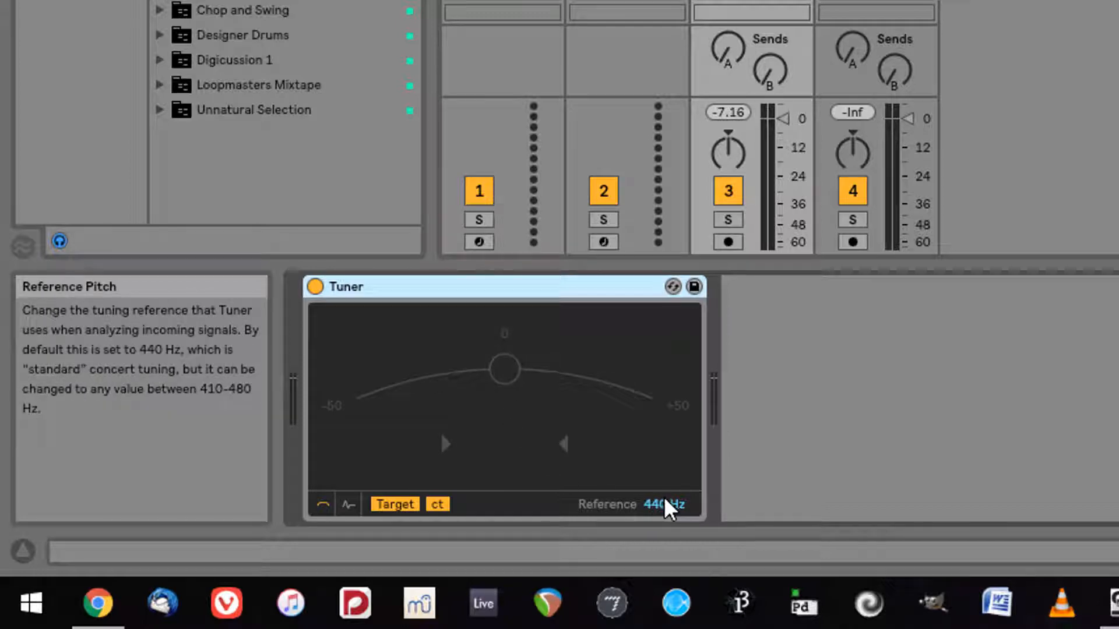
Replace the Tuner on the cello track with the Utility effect
left_click(580, 290)
key("Delete")
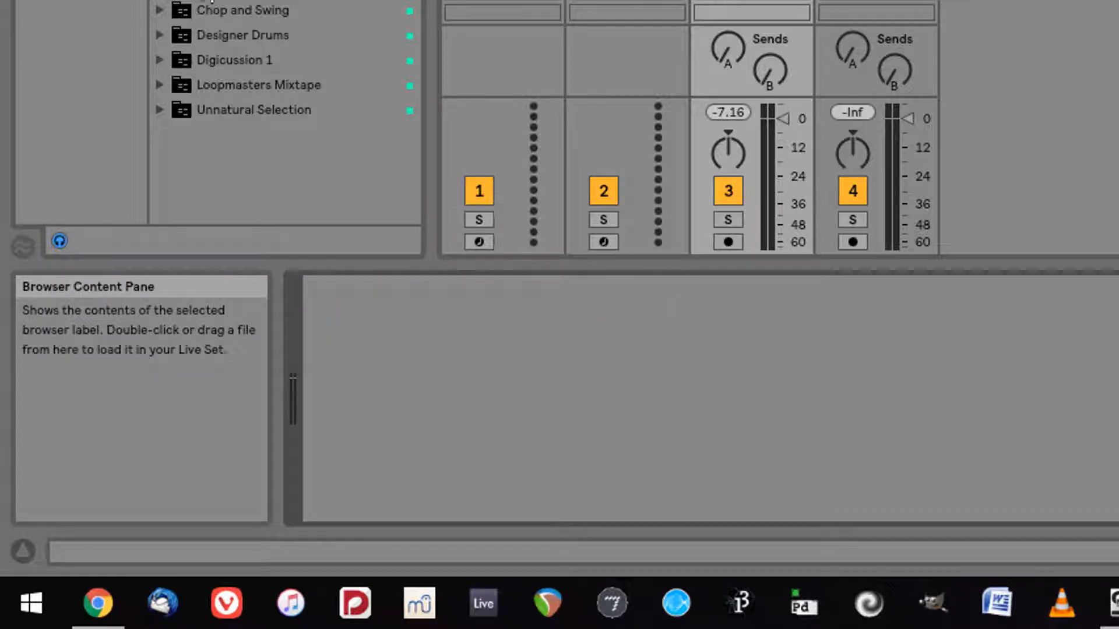
left_click_drag(208, 1, 436, 405)
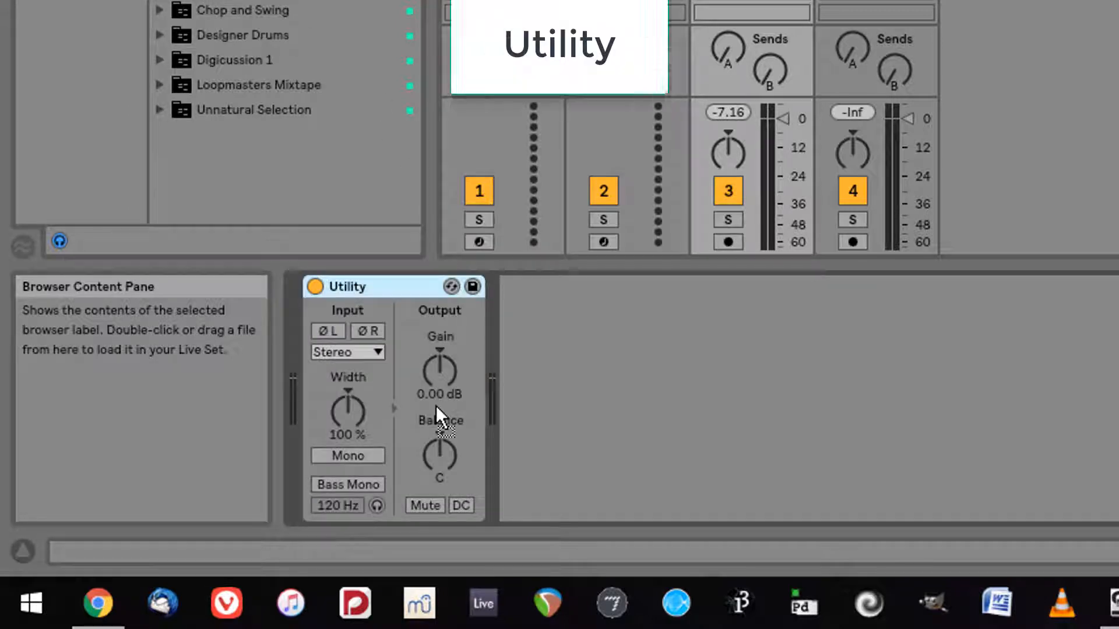